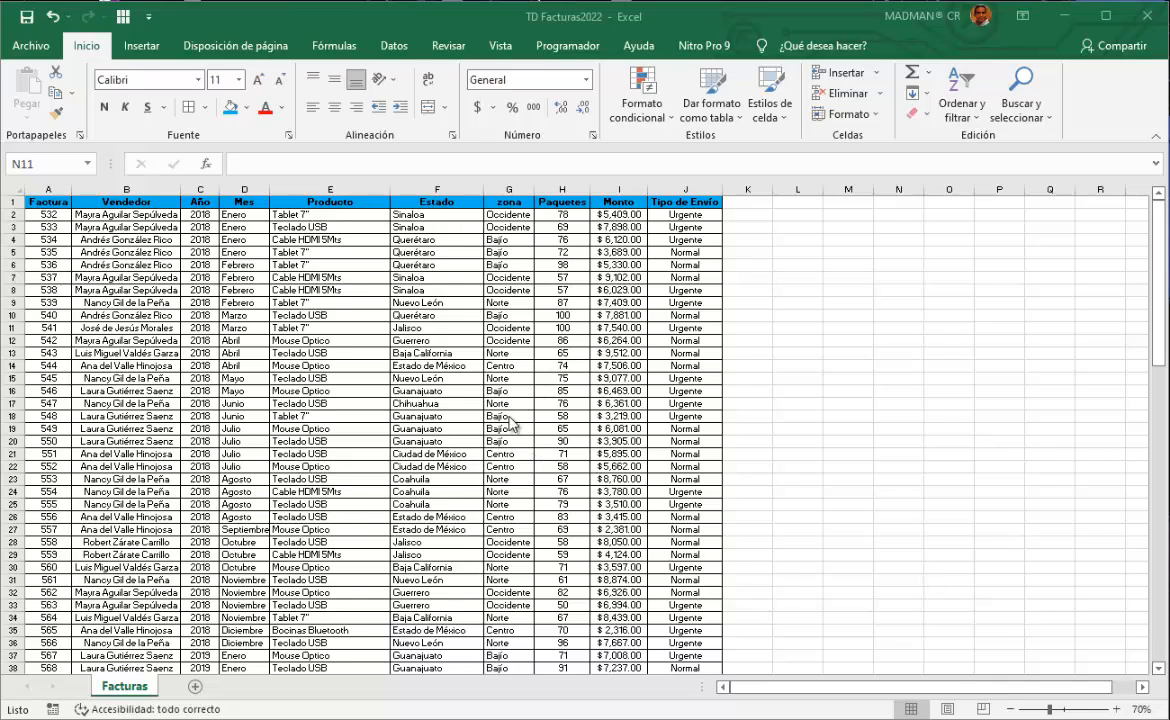
Select the whole invoice data range on the Facturas sheet, from cell A1 to the last used cell
scroll(512, 424, "down", 18)
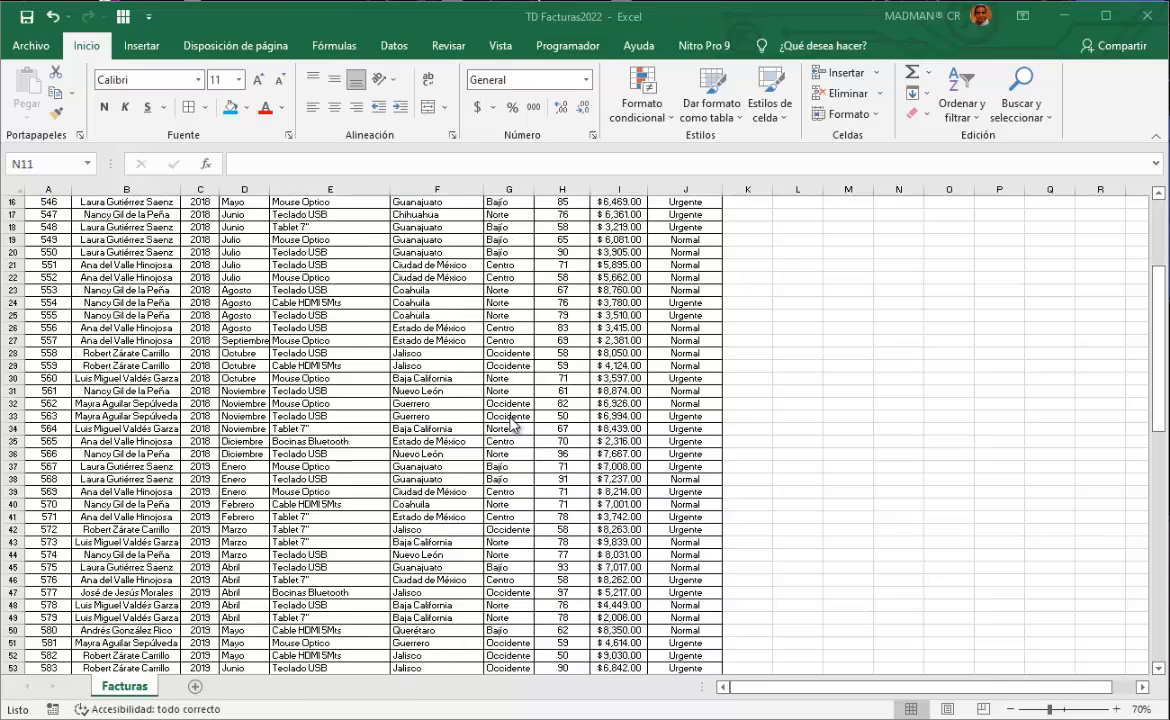
scroll(512, 424, "up", 18)
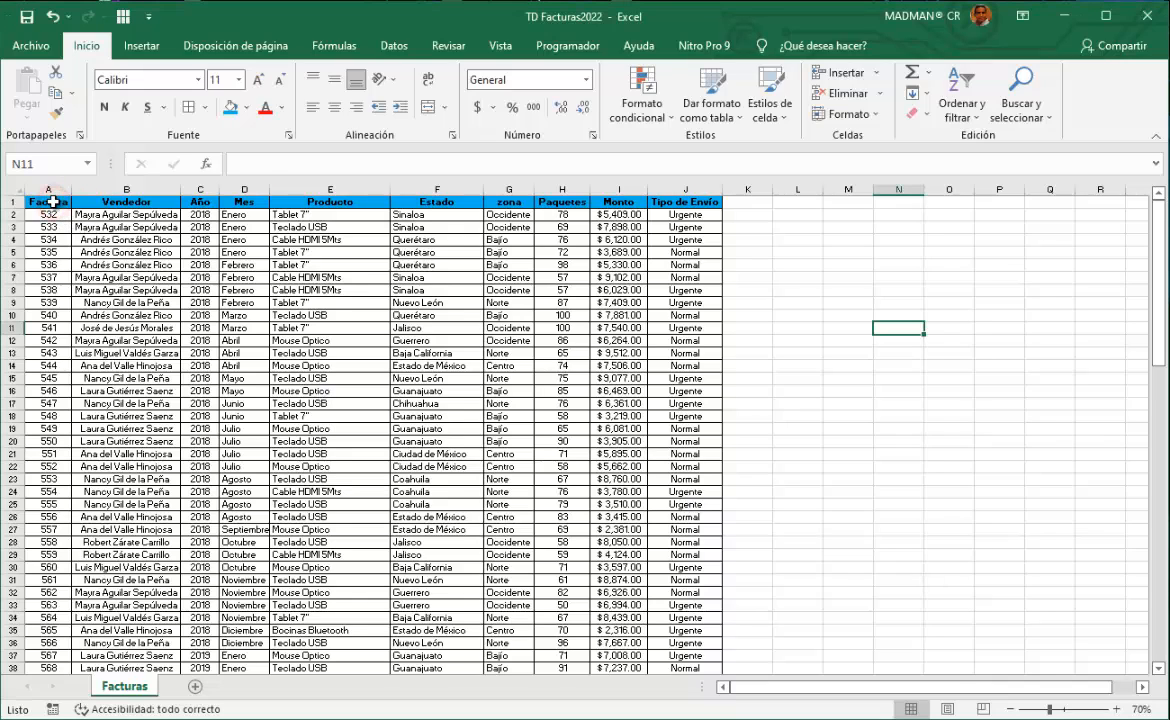
left_click(52, 202)
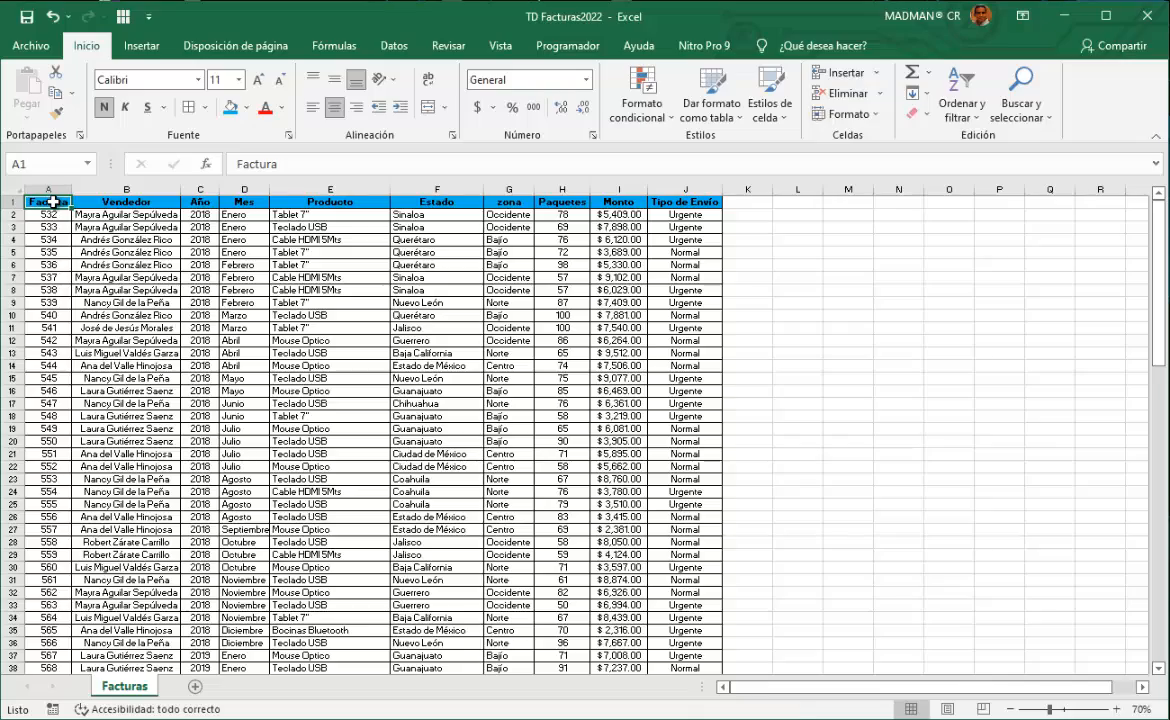
key("ctrl+shift+End")
scroll(358, 430, "down", 3)
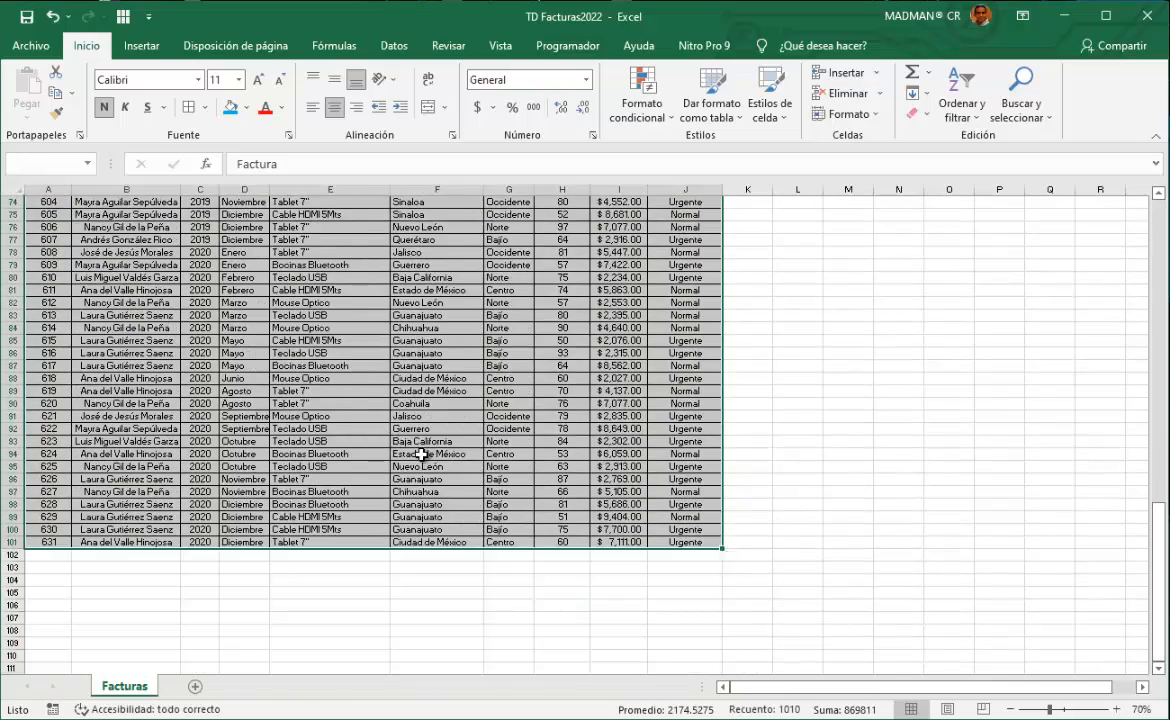
scroll(386, 460, "up", 2)
scroll(421, 455, "up", 20)
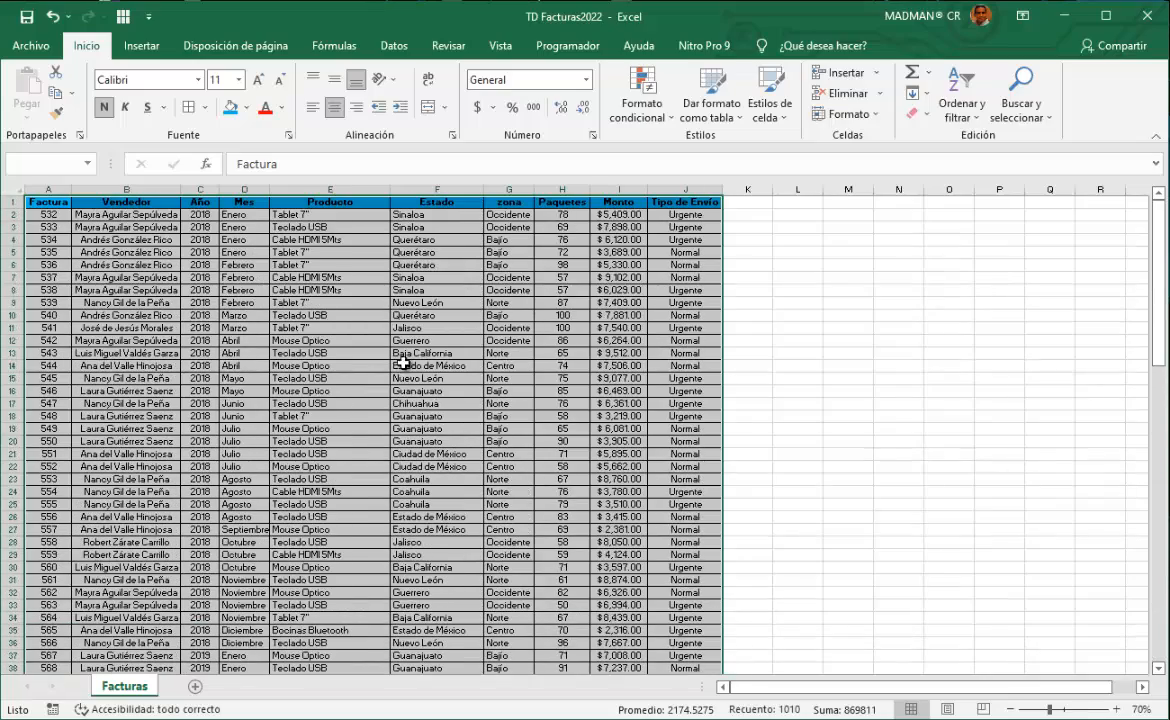
Convert the invoice data range A1:J101 into a table with headers
left_click(366, 258)
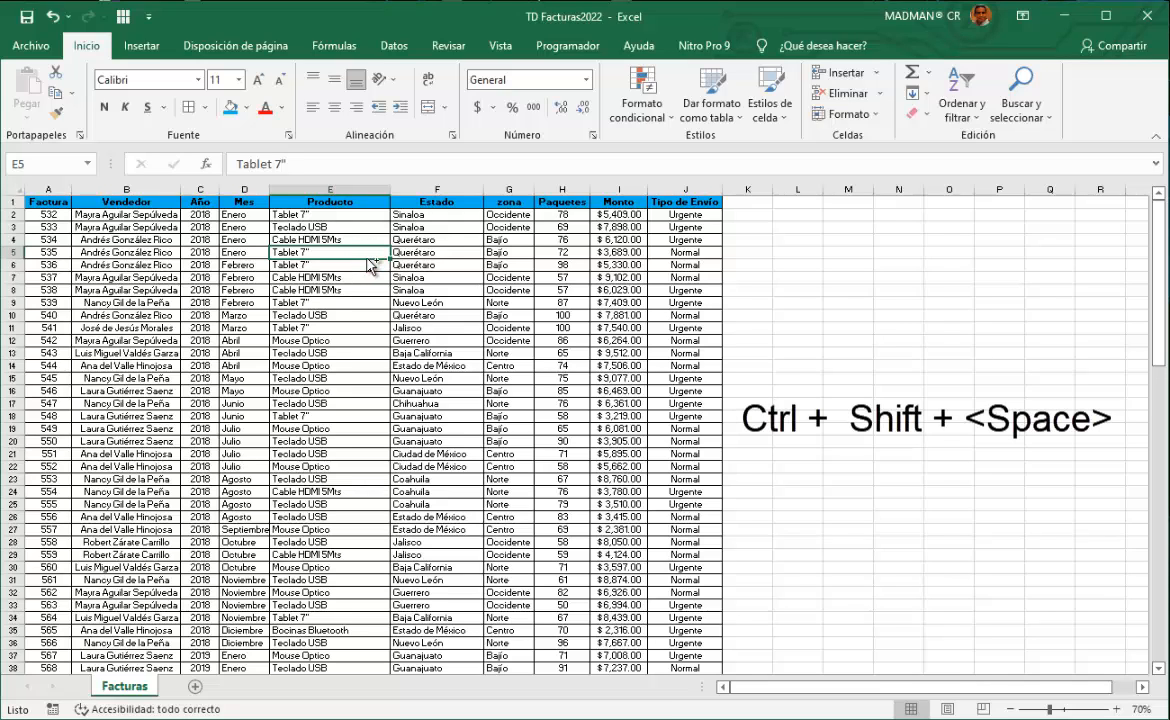
key("ctrl+shift+space")
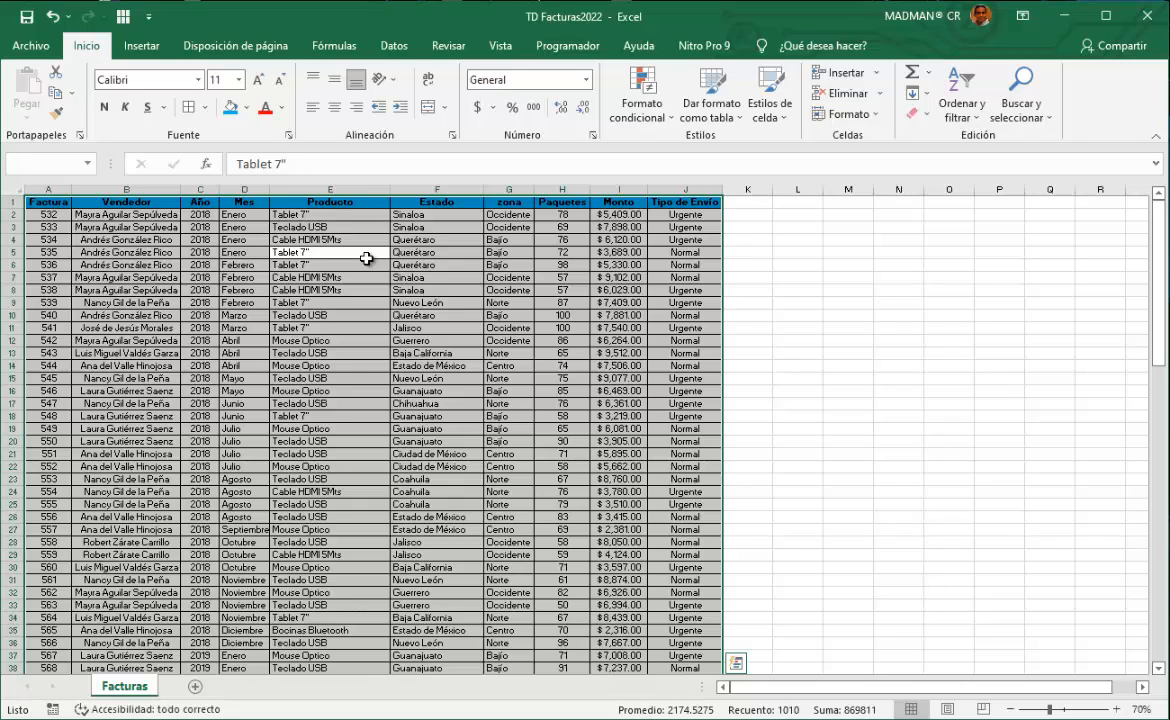
key("ctrl+t")
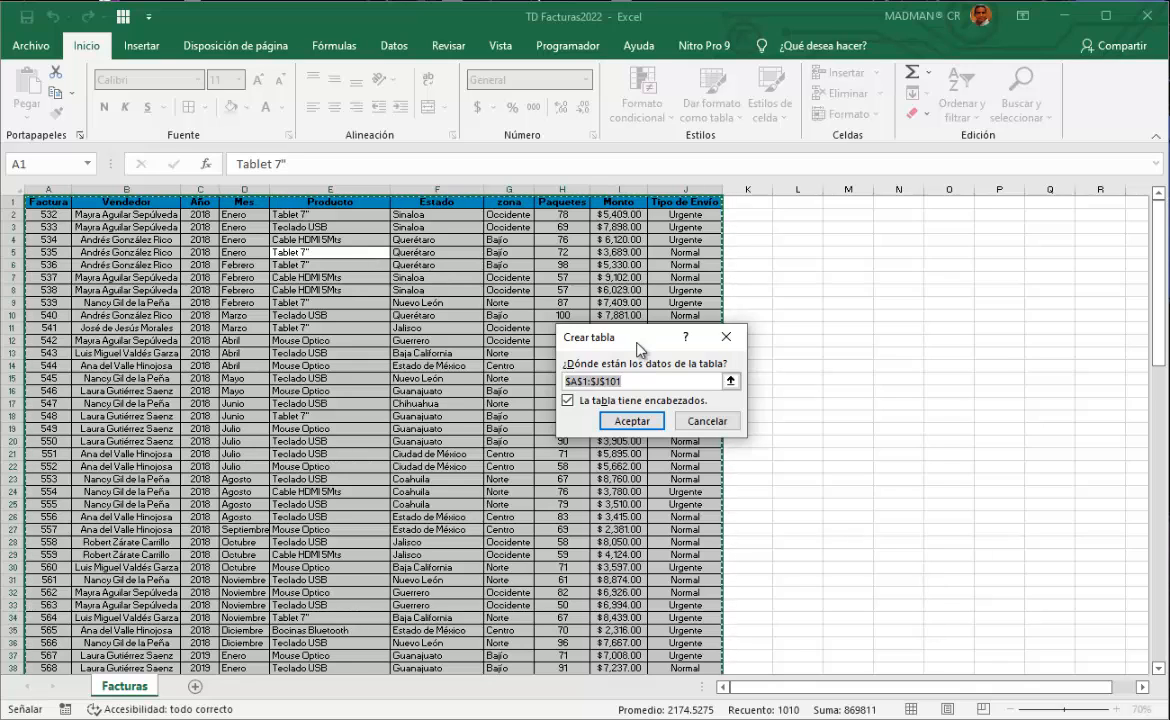
left_click_drag(600, 337, 472, 244)
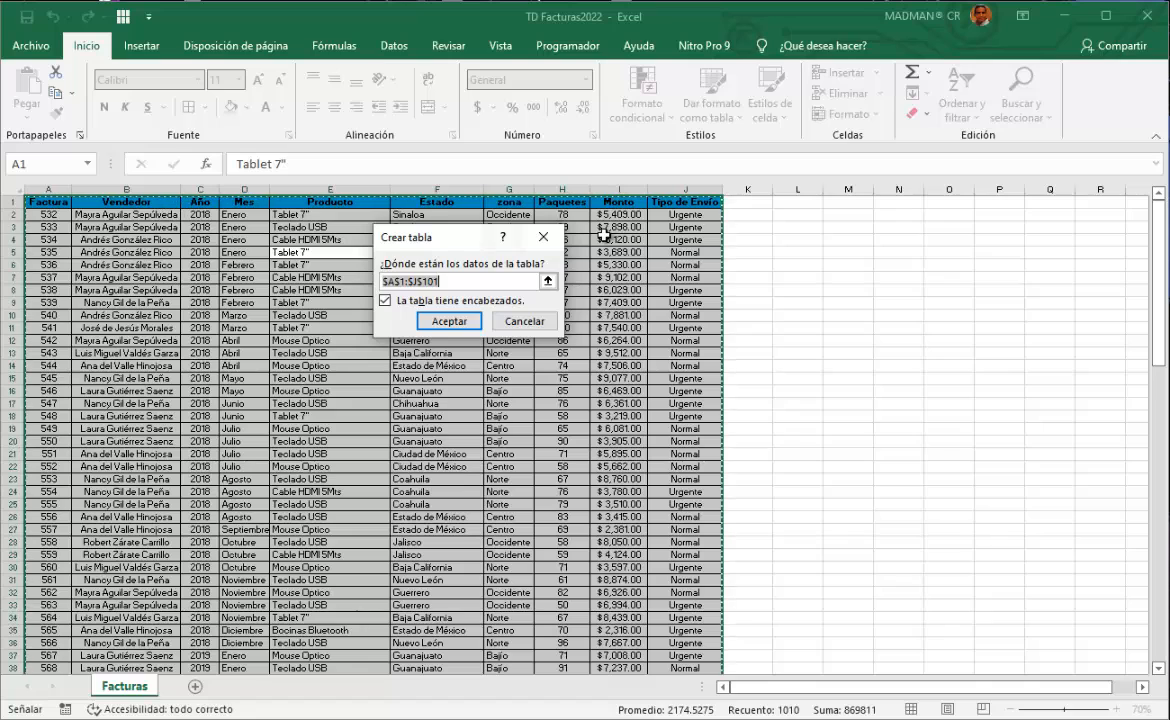
left_click(460, 322)
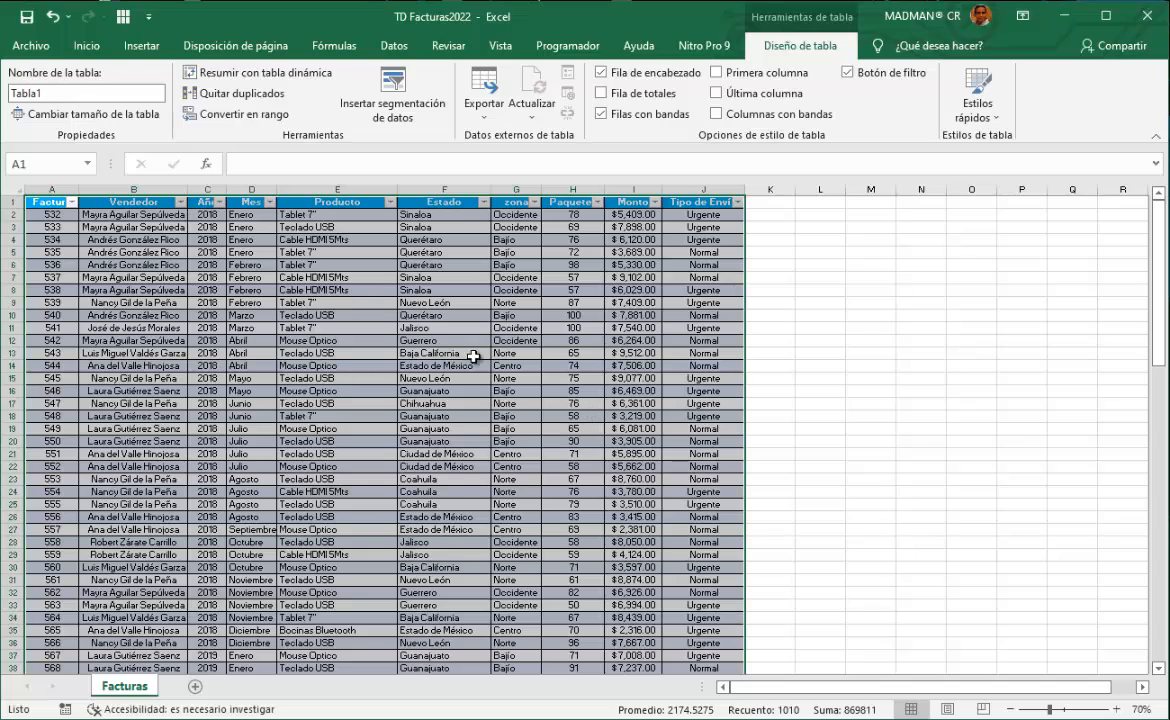
Hide the table's filter buttons and name the table Fecturas2020
left_click(847, 73)
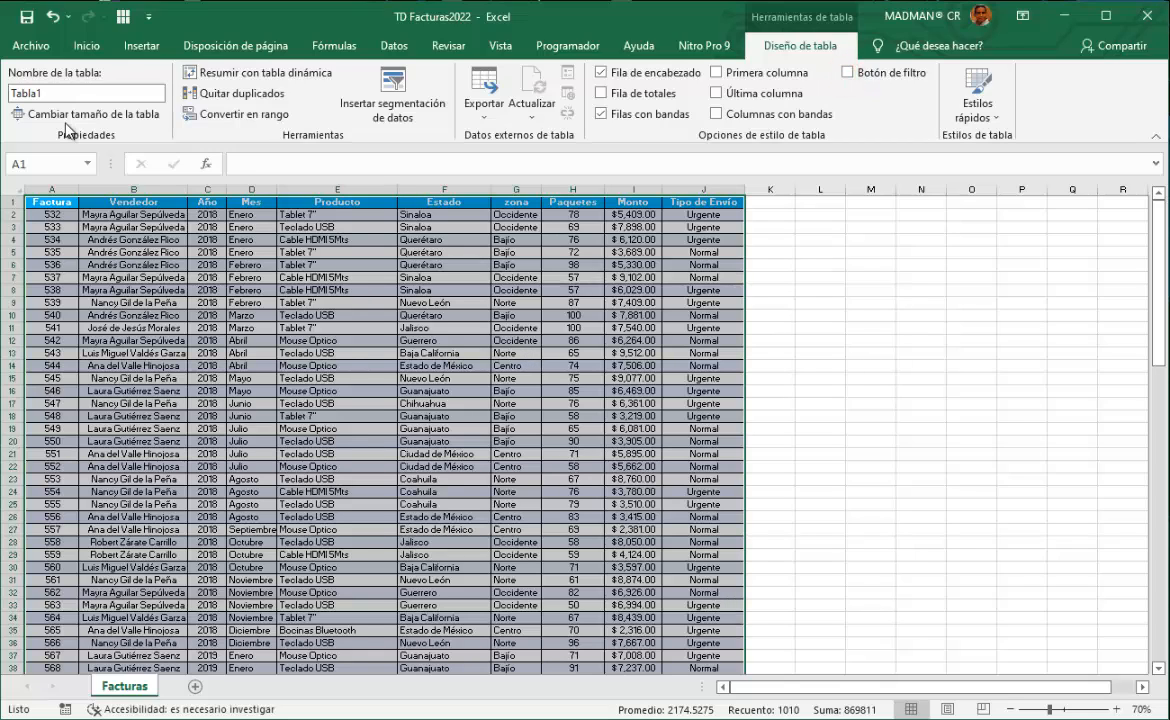
double_click(46, 94)
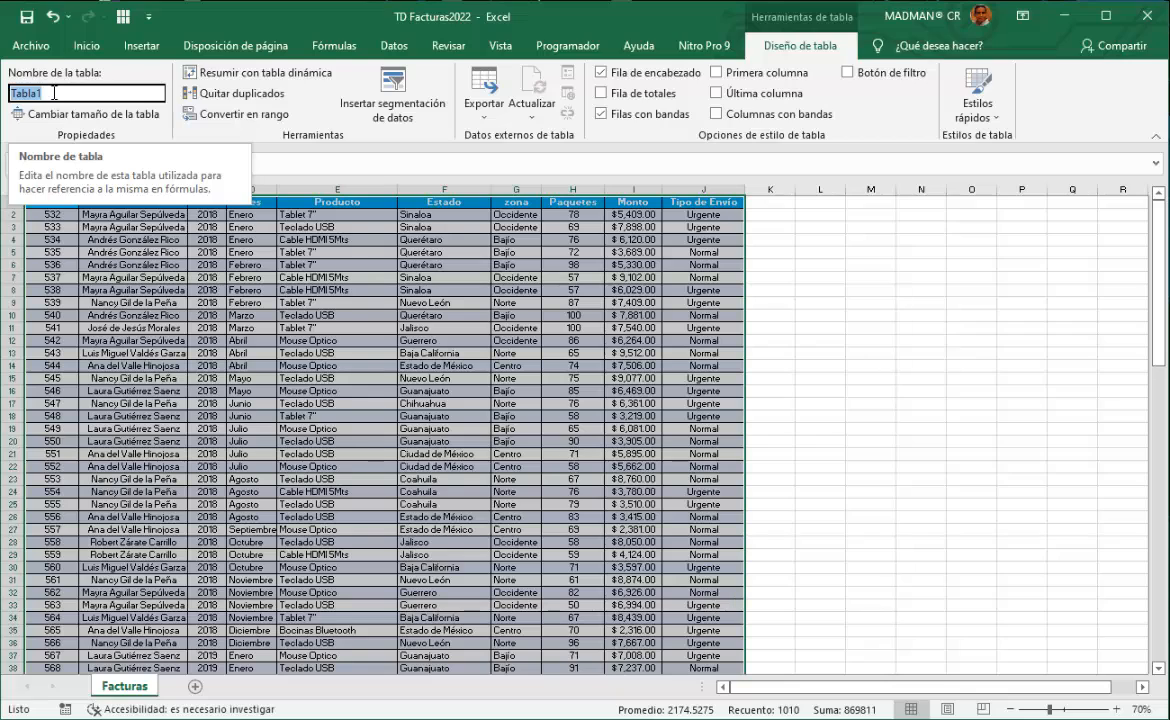
type("F")
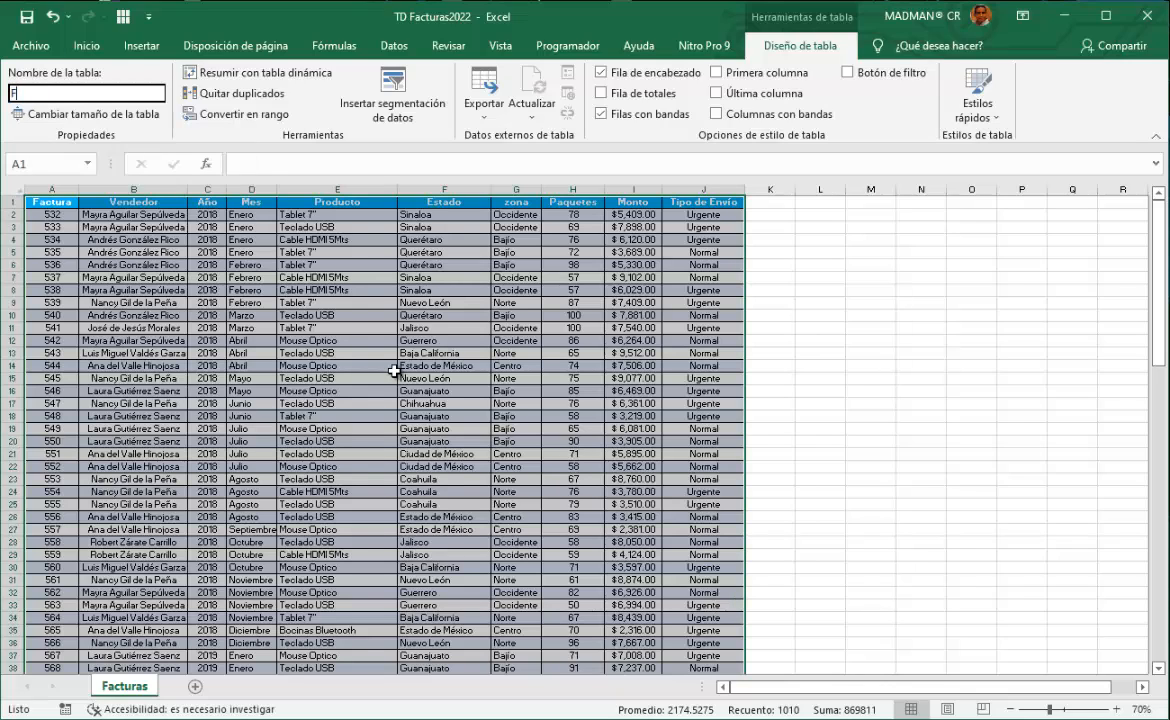
type("ecturas2020")
key("Return")
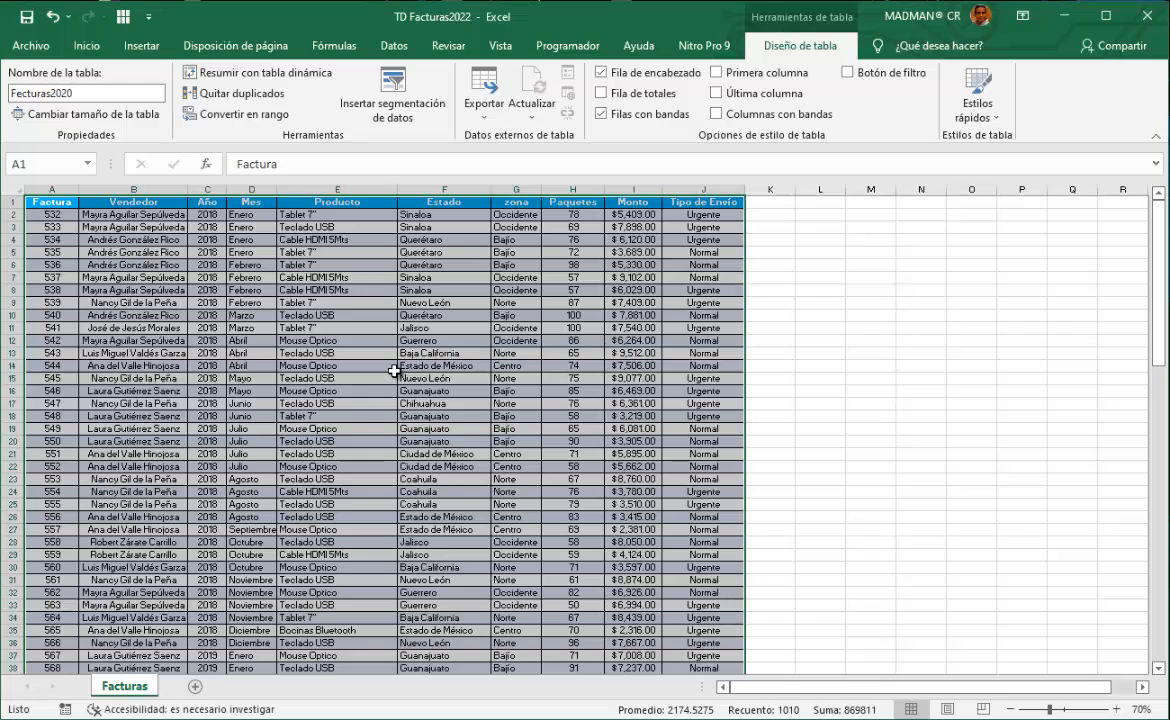
left_click(427, 366)
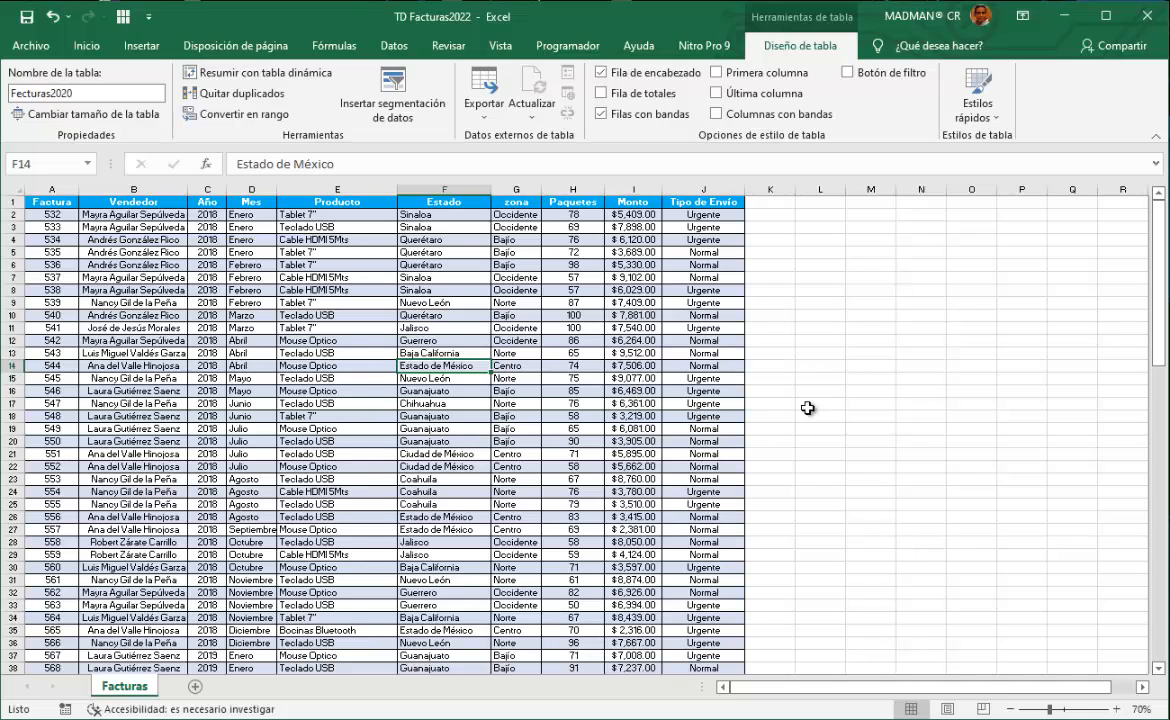
Review the recommended pivot tables for the invoice table and the available pivot table source options
left_click(246, 276)
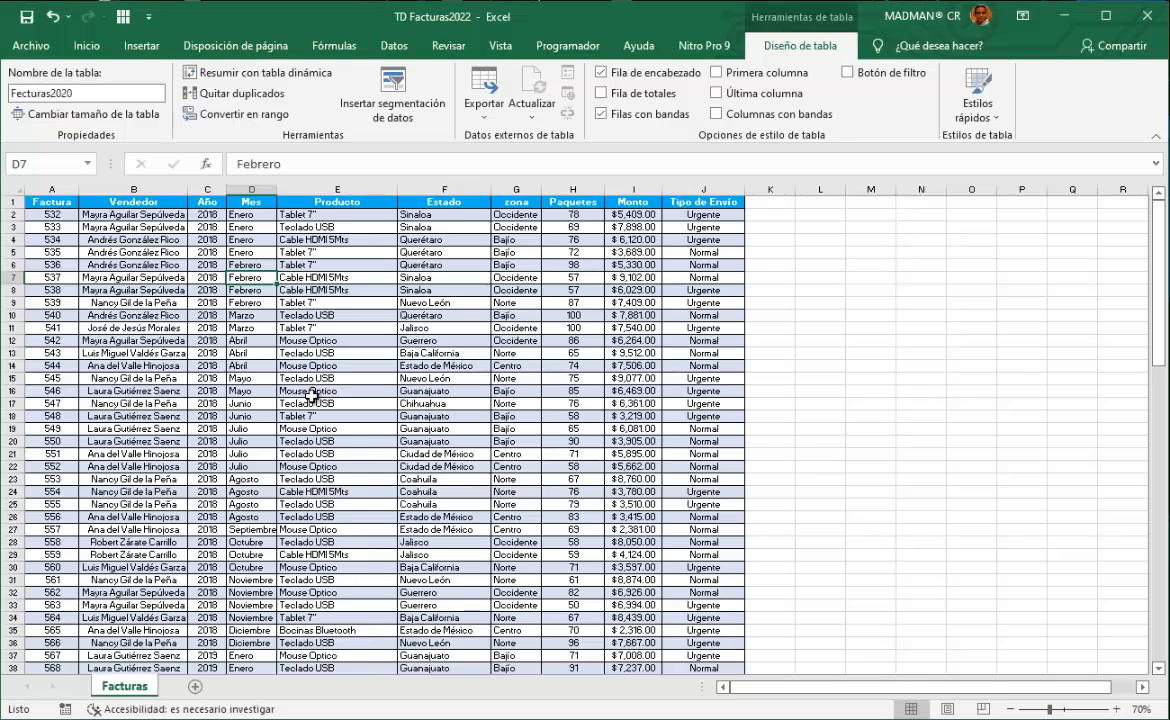
left_click(137, 50)
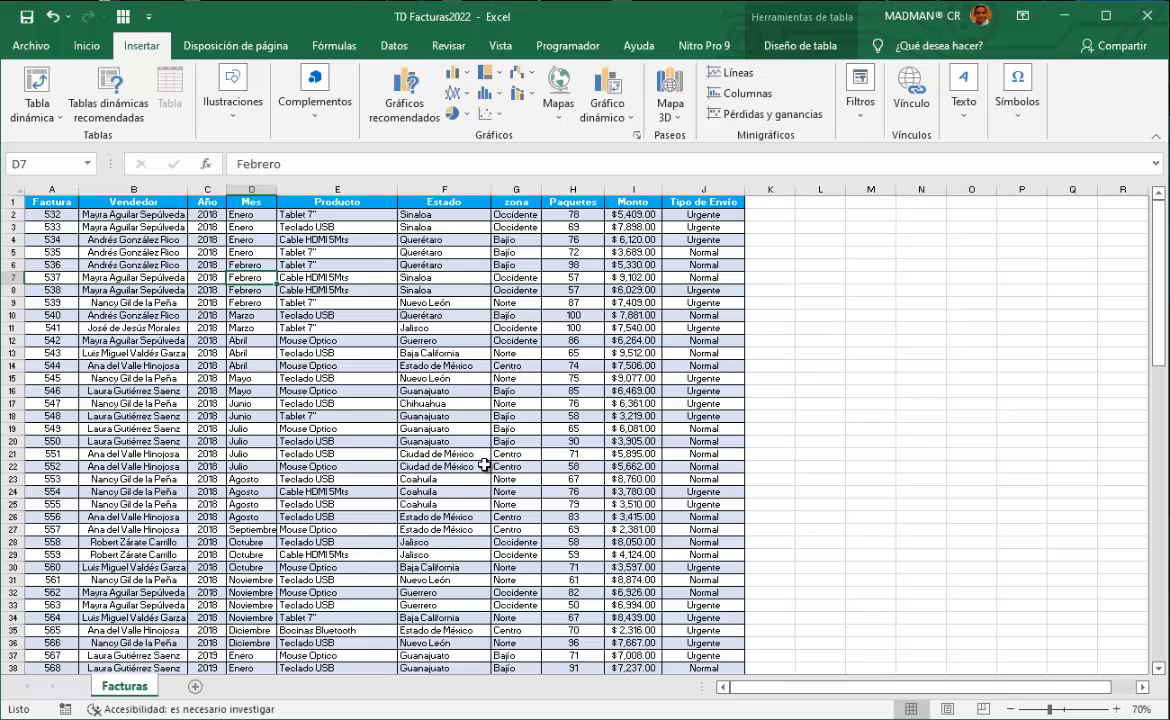
left_click(124, 122)
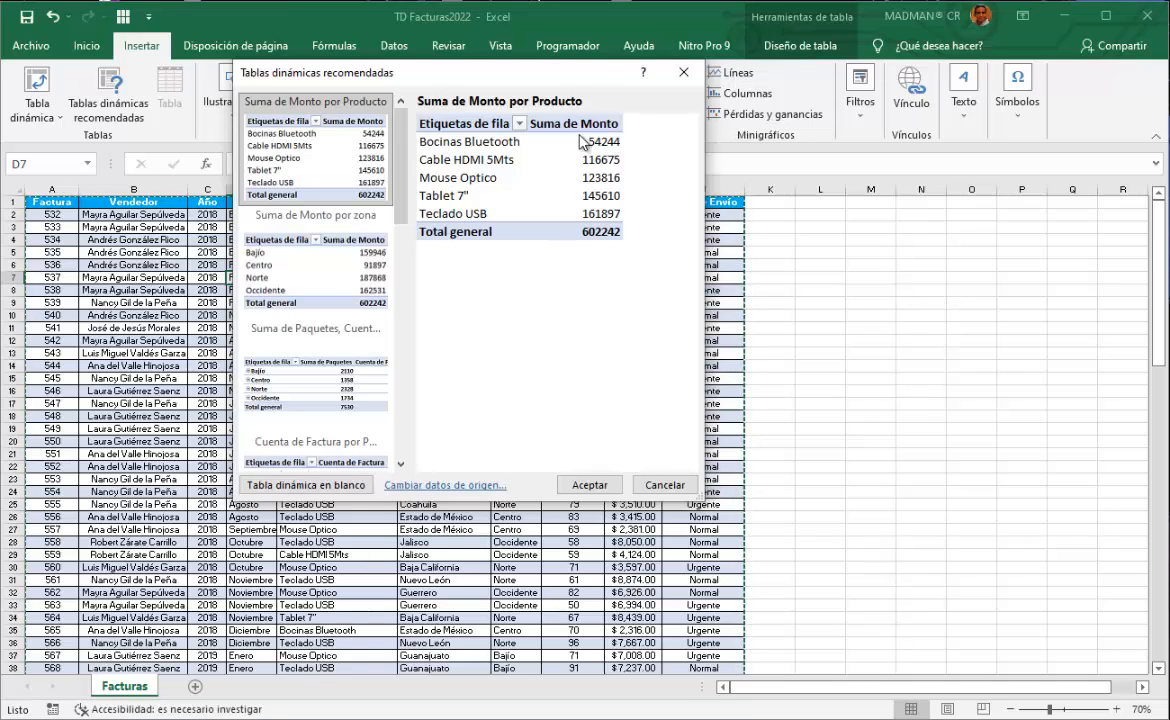
left_click(683, 72)
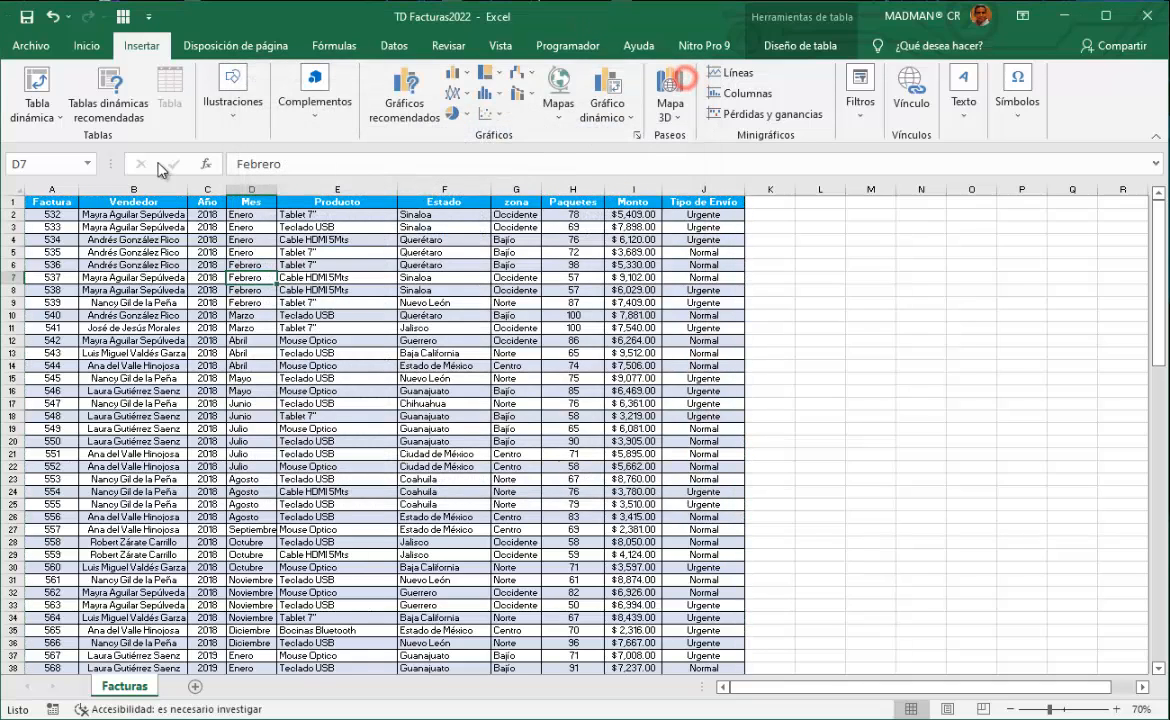
left_click(58, 122)
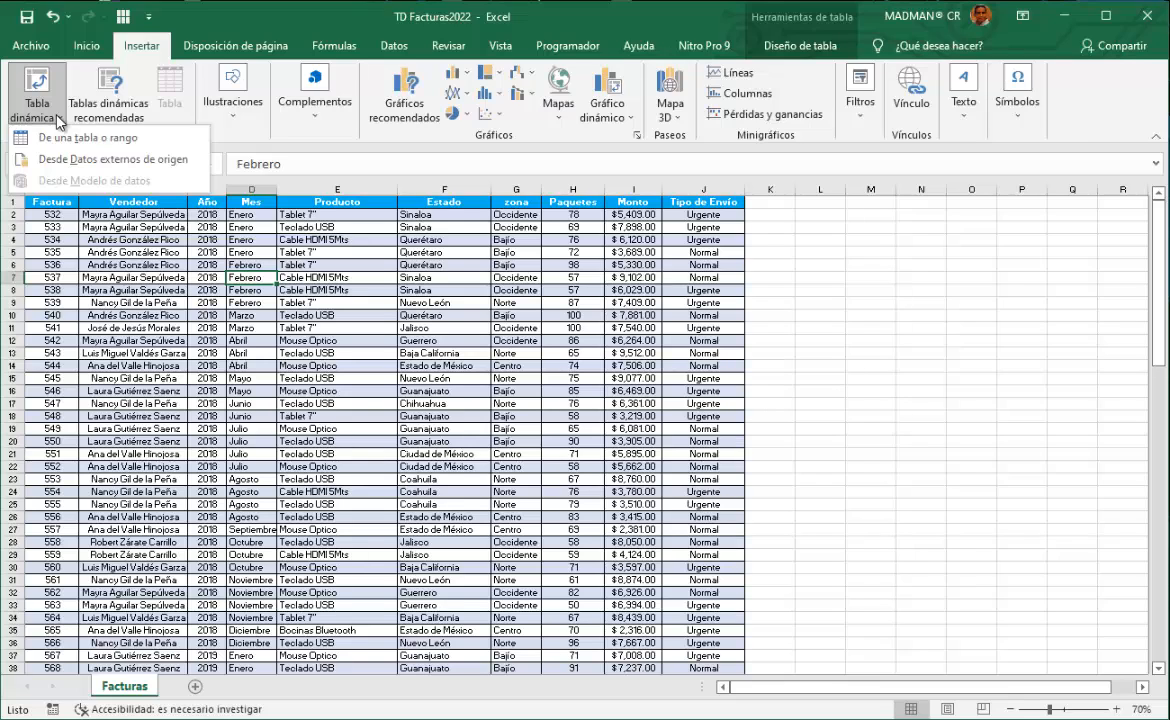
left_click(358, 337)
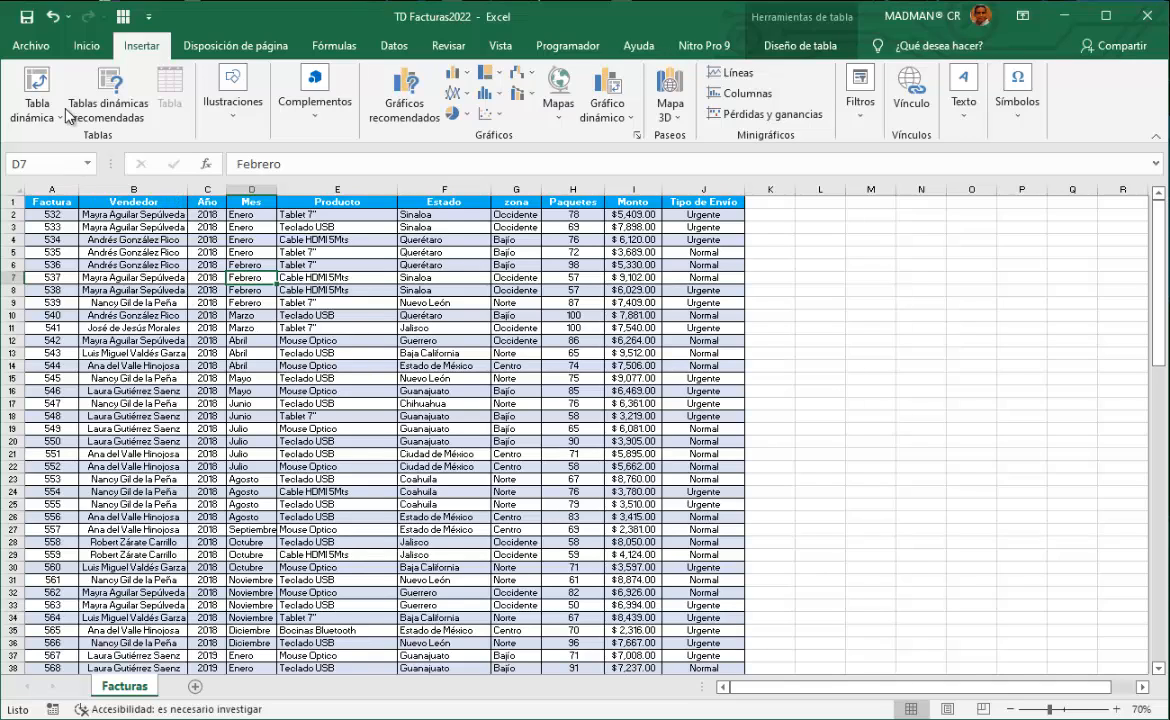
Insert a pivot table based on the Fecturas2020 table in a new worksheet
left_click(38, 88)
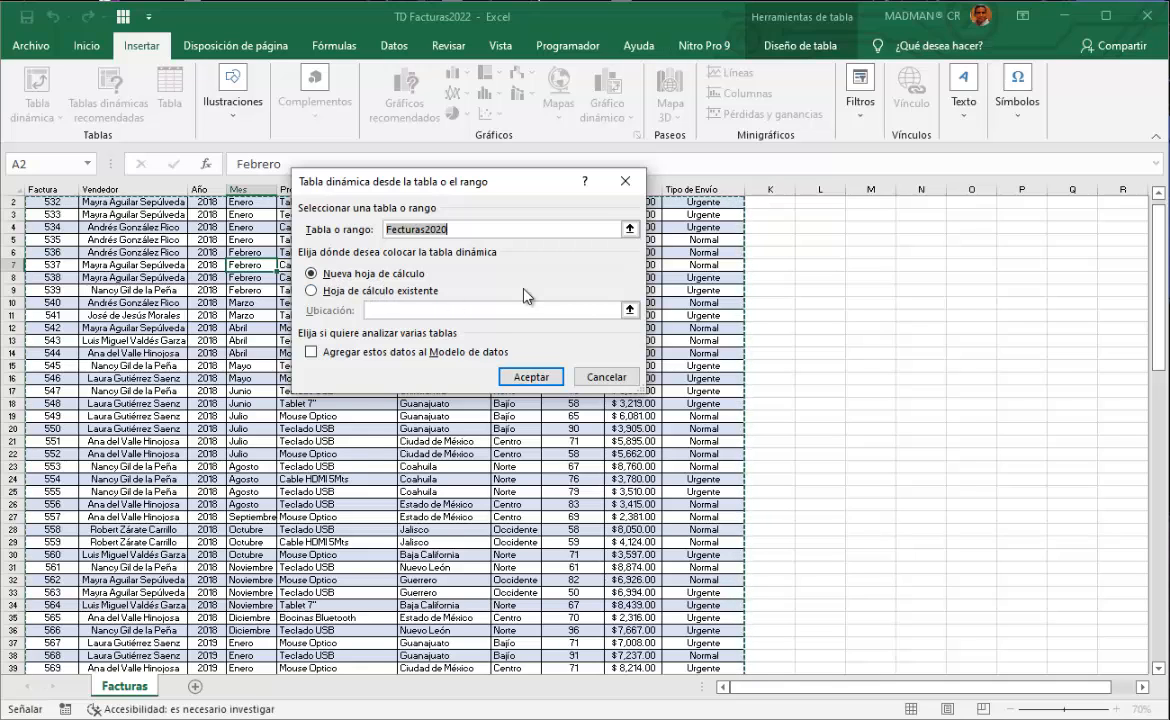
left_click(535, 374)
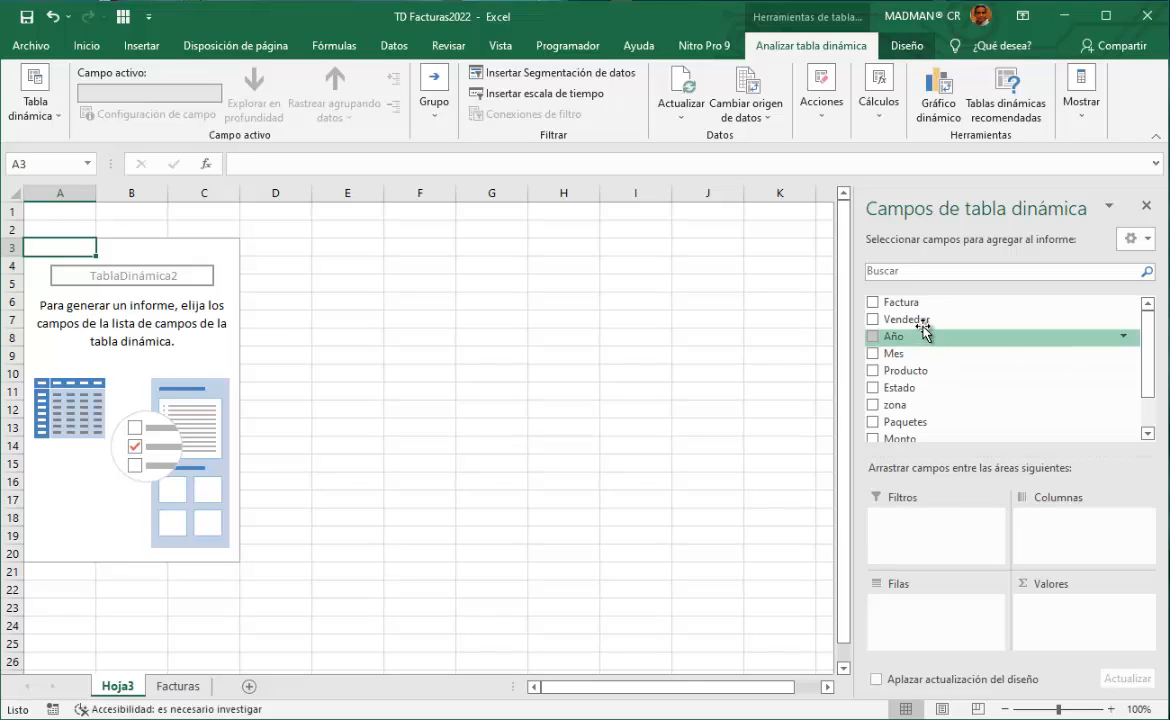
Lay out the pivot table with Vendedor as the row field and the sum of Paquetes as the values
left_click_drag(924, 326, 922, 625)
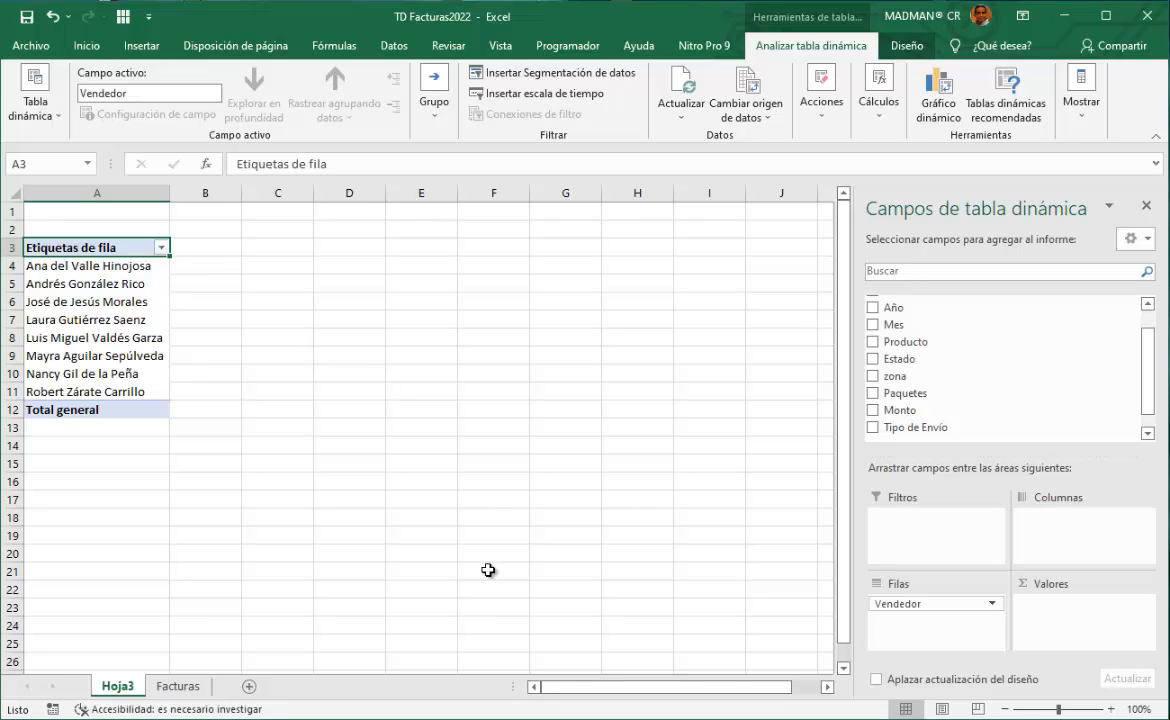
left_click(180, 686)
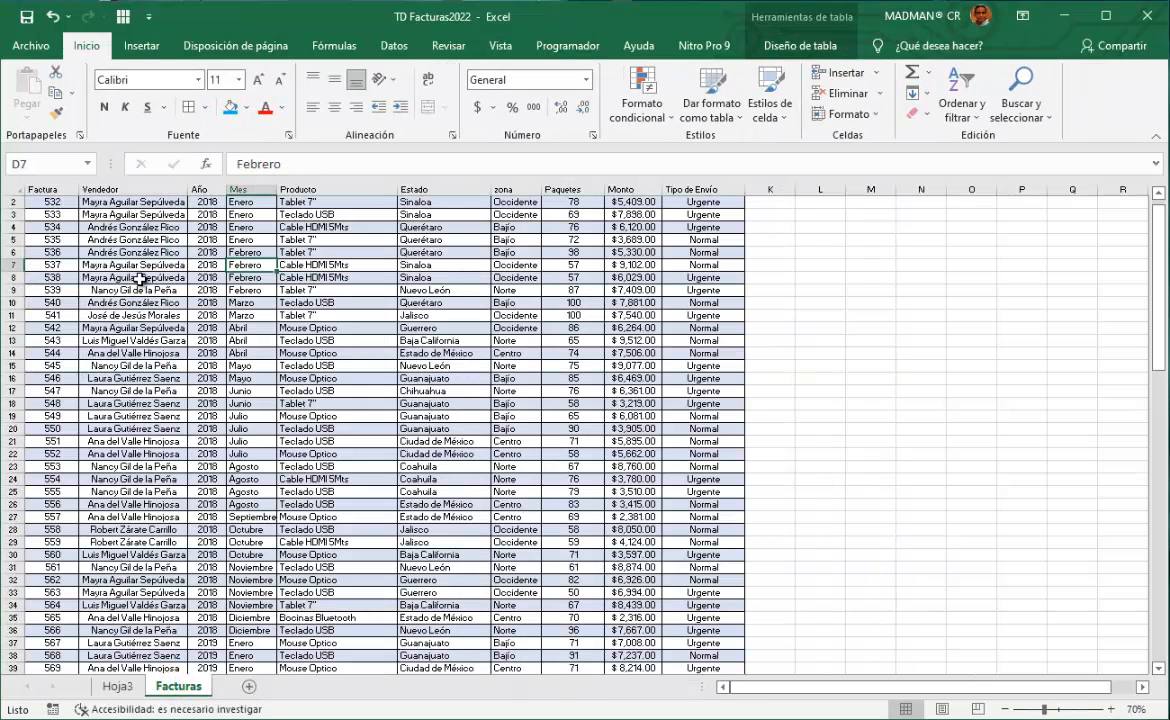
left_click(117, 686)
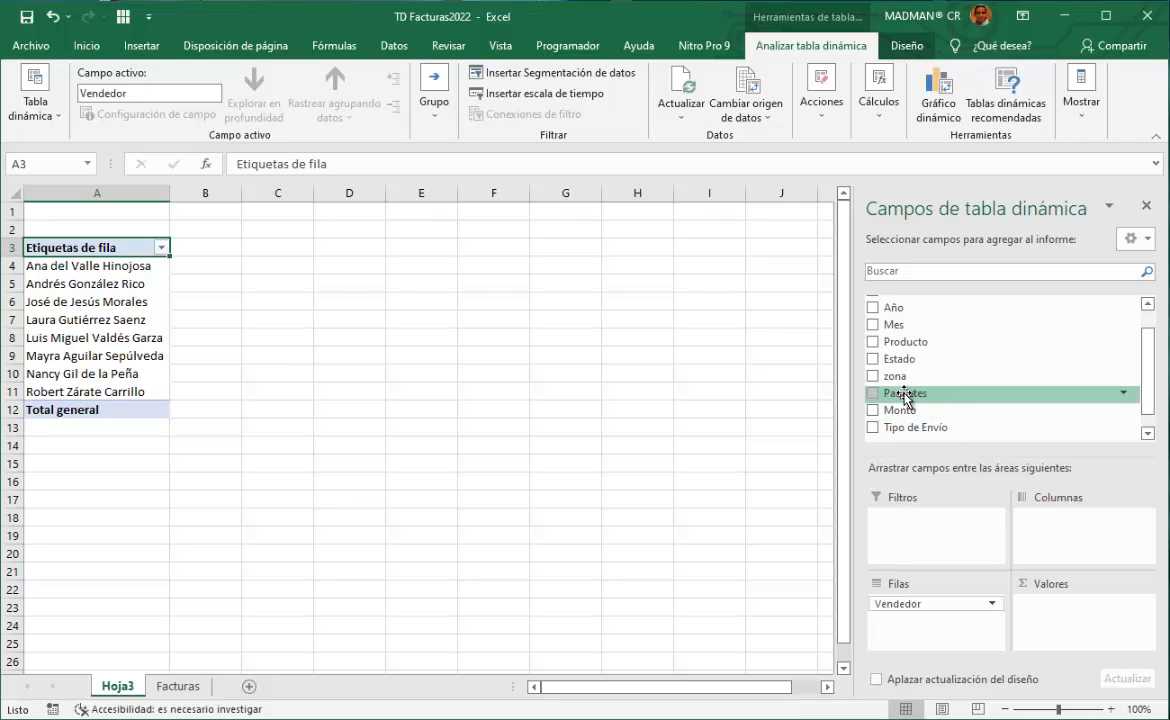
left_click_drag(905, 395, 1058, 627)
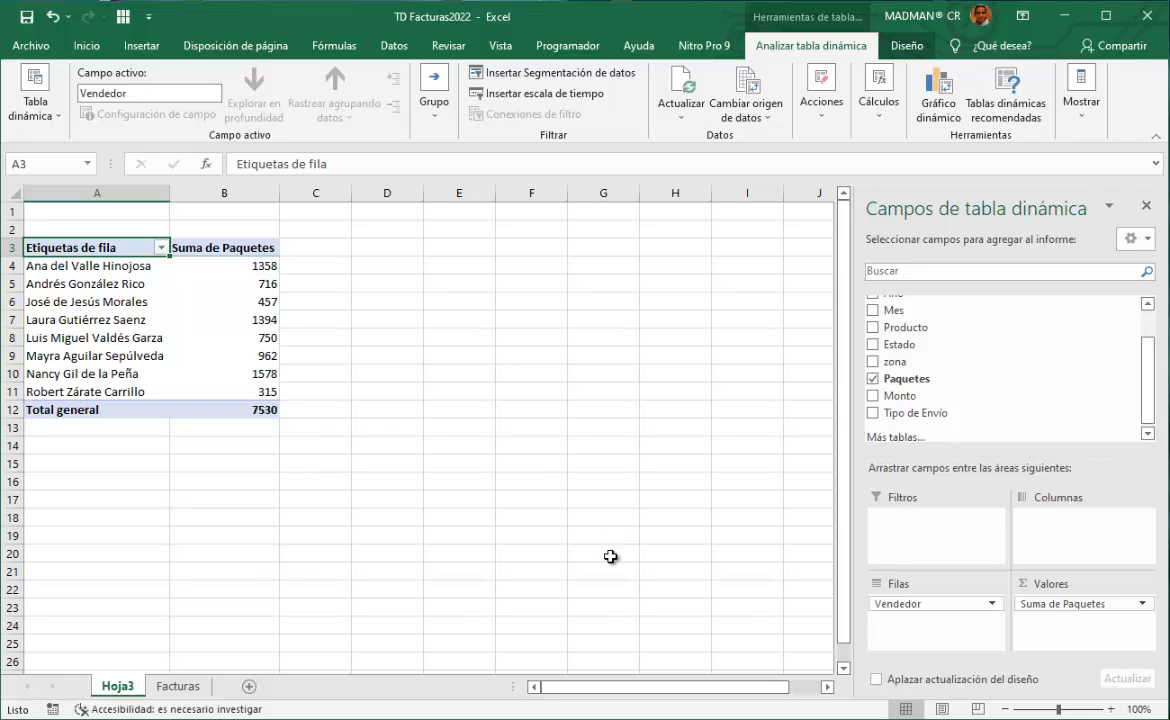
left_click(161, 248)
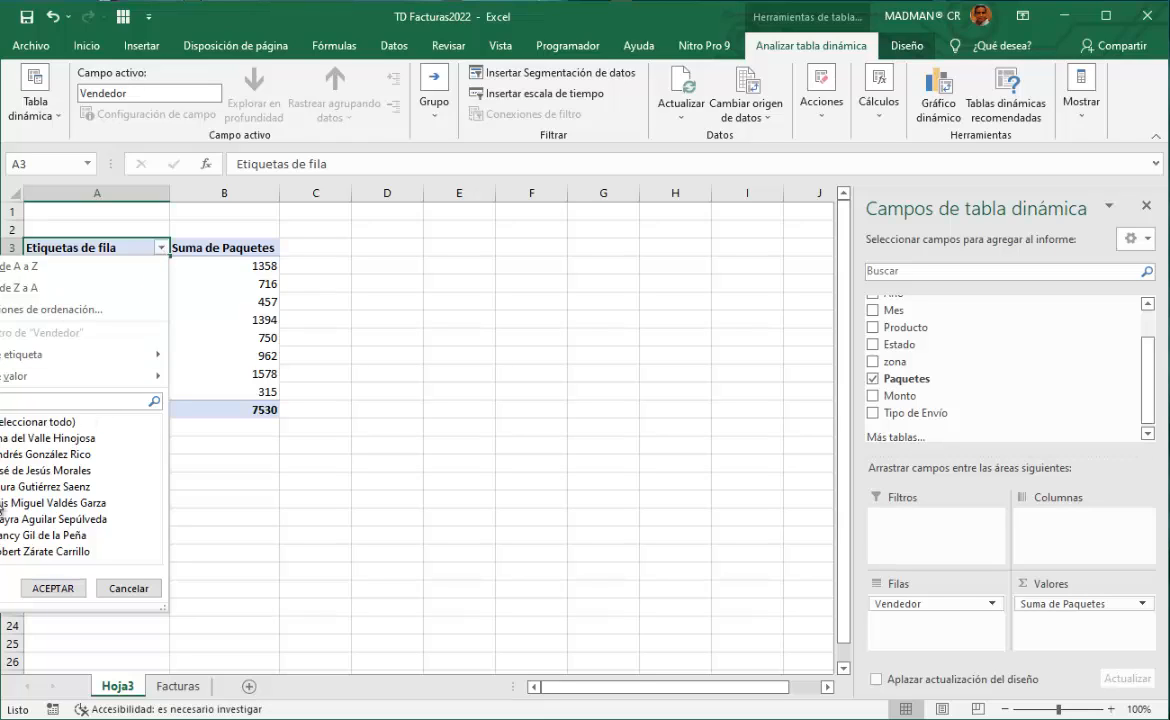
left_click(129, 589)
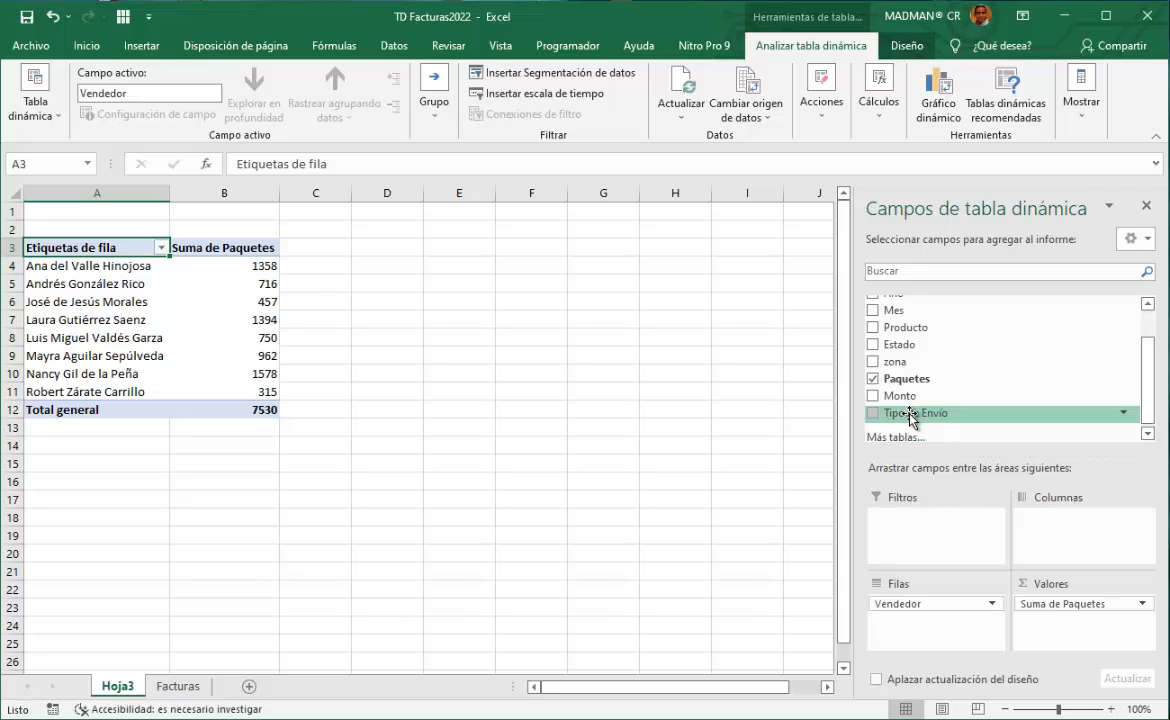
Try Tipo de Envío as the pivot table's column field and take it back out of the layout
left_click_drag(910, 419, 1077, 538)
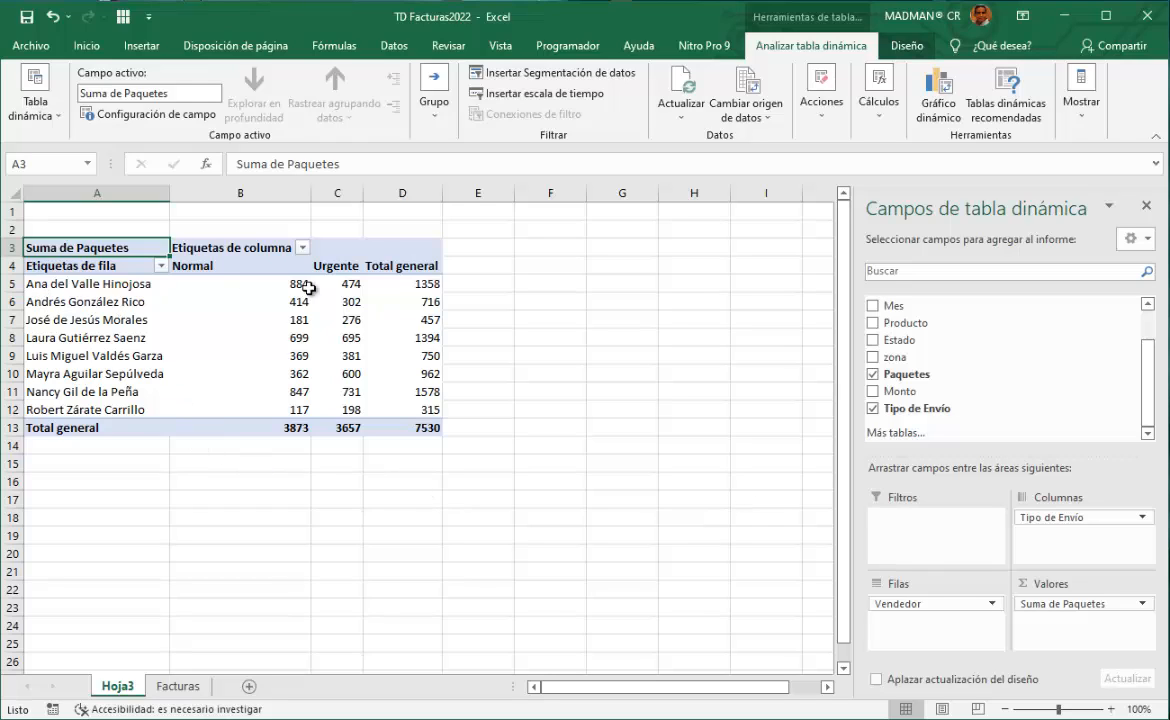
mouse_move(434, 291)
mouse_move(296, 293)
left_click_drag(1030, 519, 955, 410)
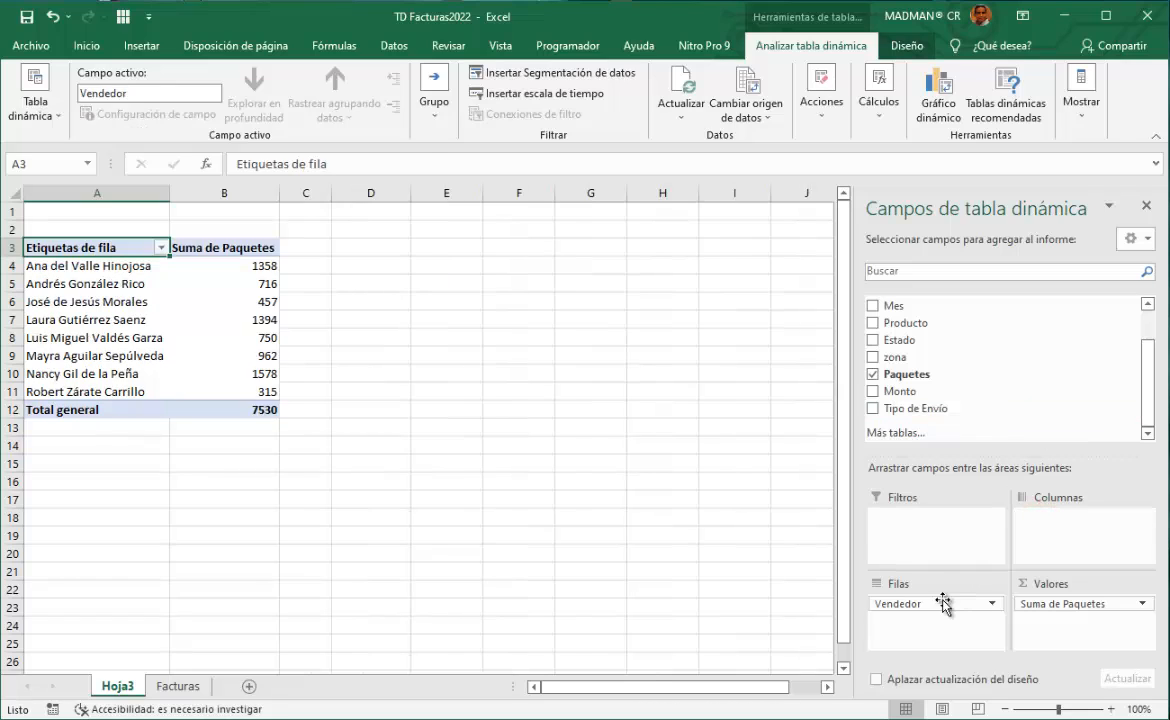
Move Vendedor to the pivot table's columns, place Tipo de Envío in its rows, and check the grand total
left_click_drag(915, 604, 1040, 548)
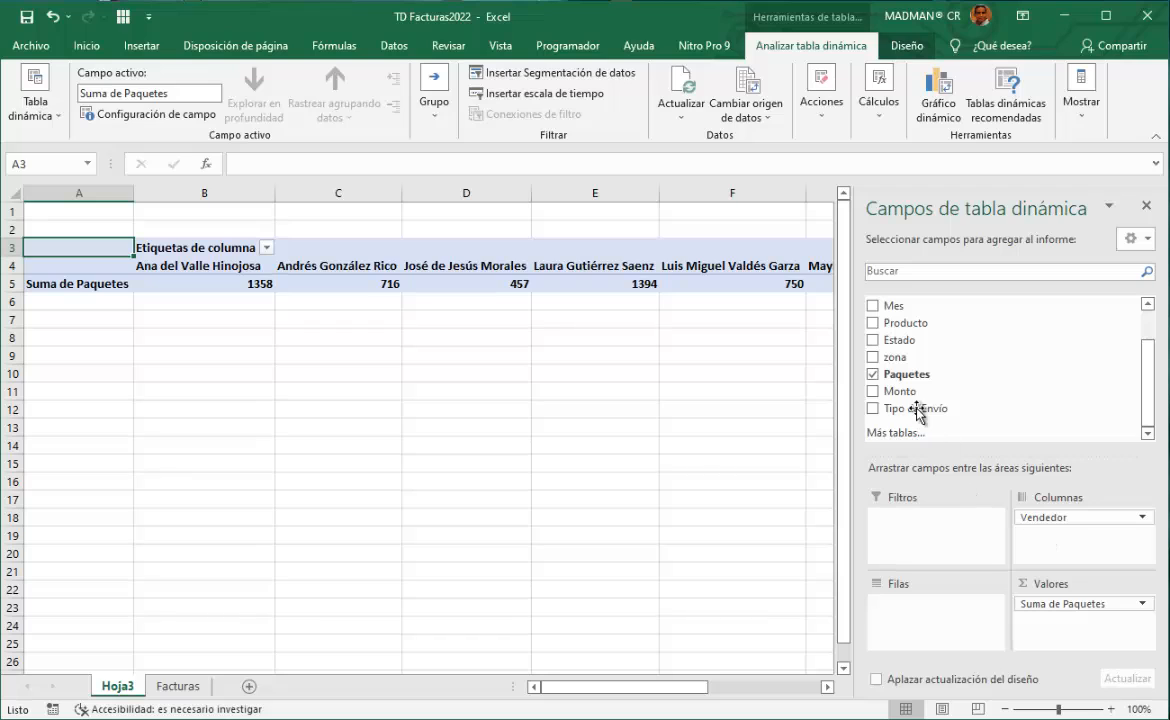
left_click_drag(917, 409, 920, 632)
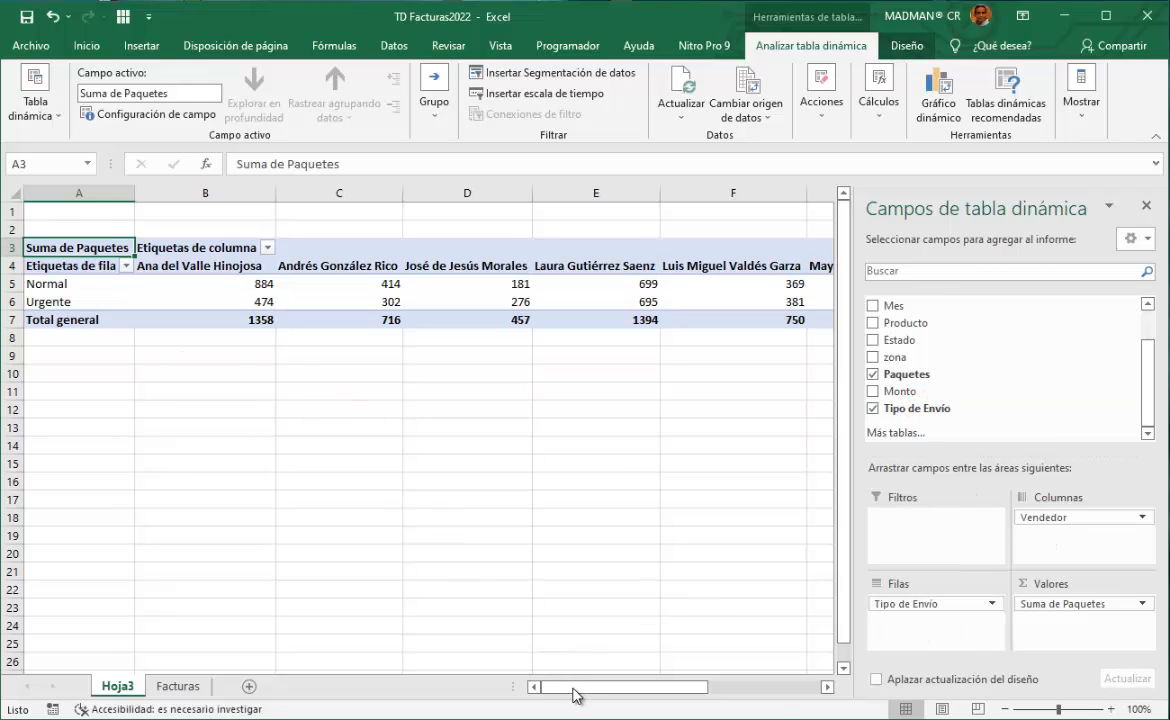
left_click_drag(574, 695, 763, 708)
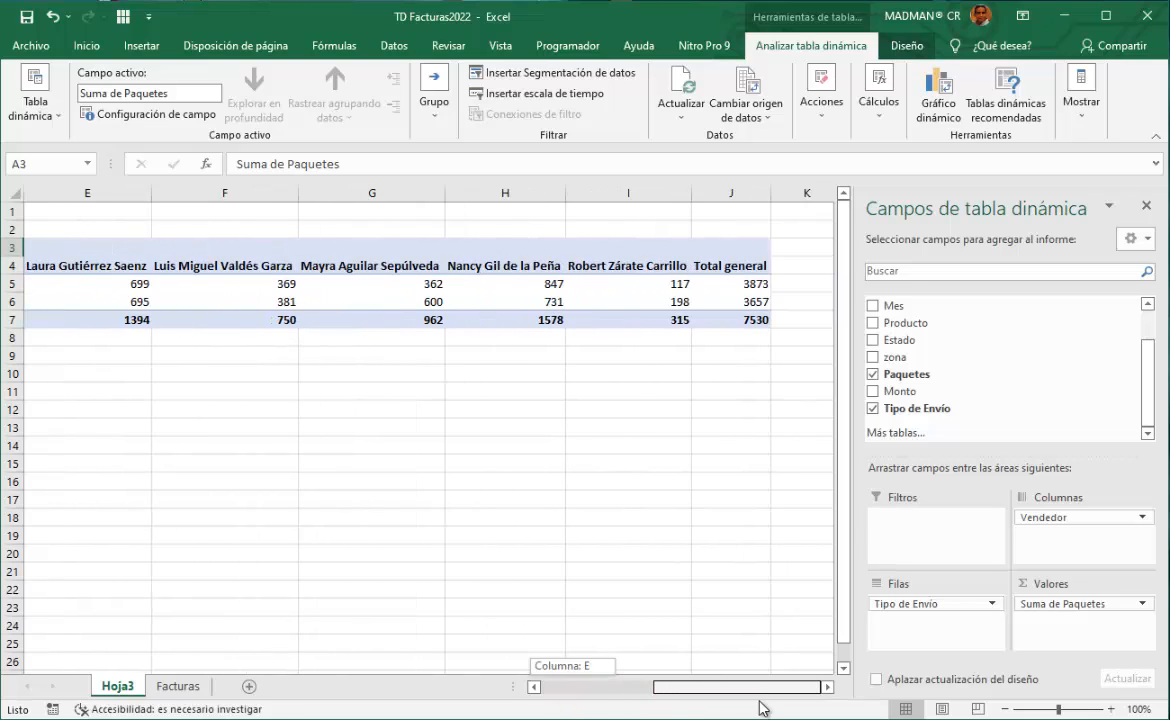
left_click(746, 324)
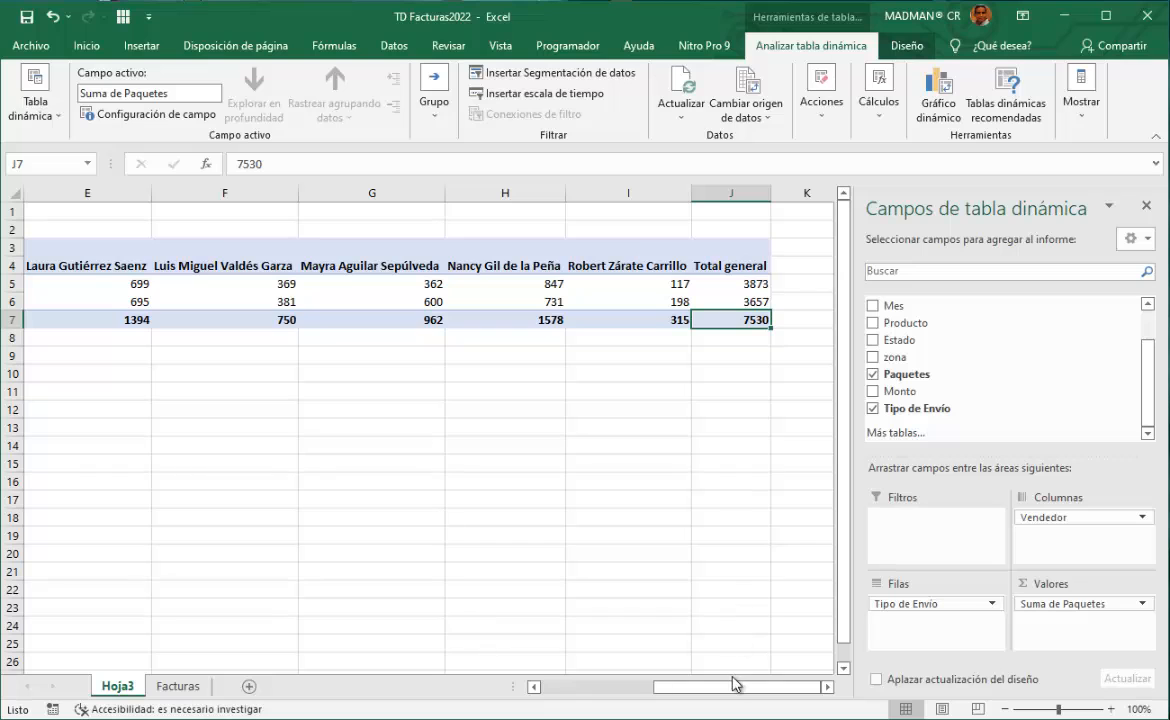
Take Tipo de Envío out of the pivot table and move Vendedor from the columns back to the rows
left_click_drag(735, 684, 590, 690)
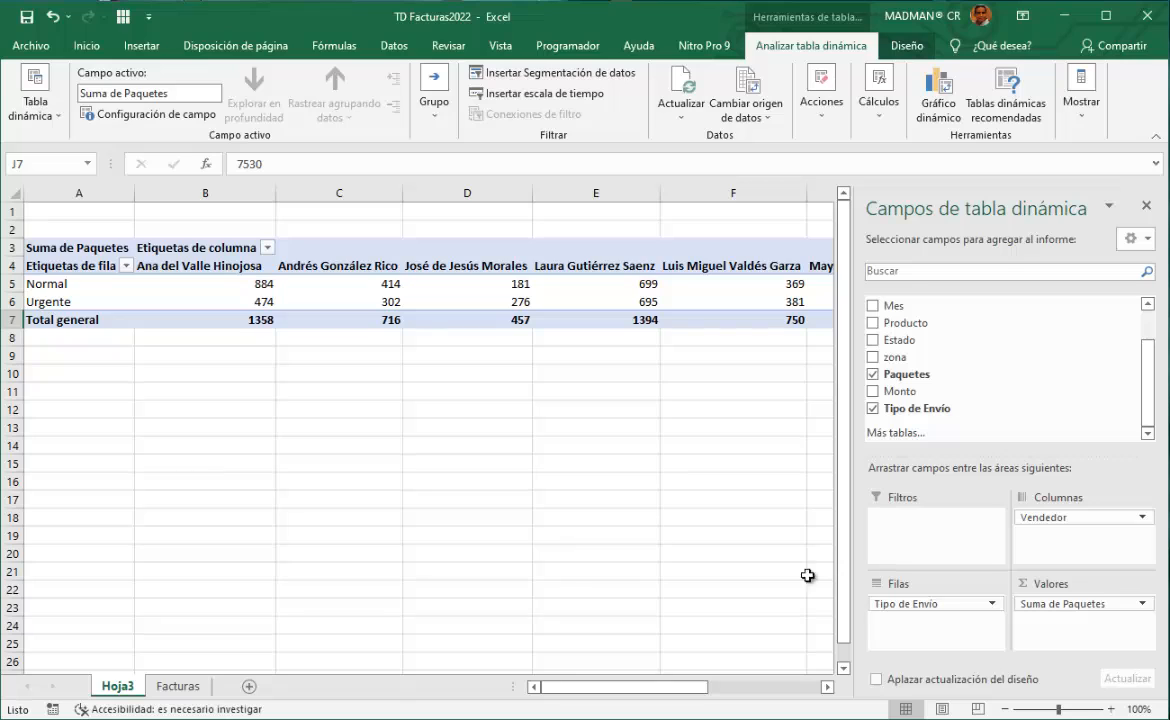
left_click_drag(938, 603, 1003, 423)
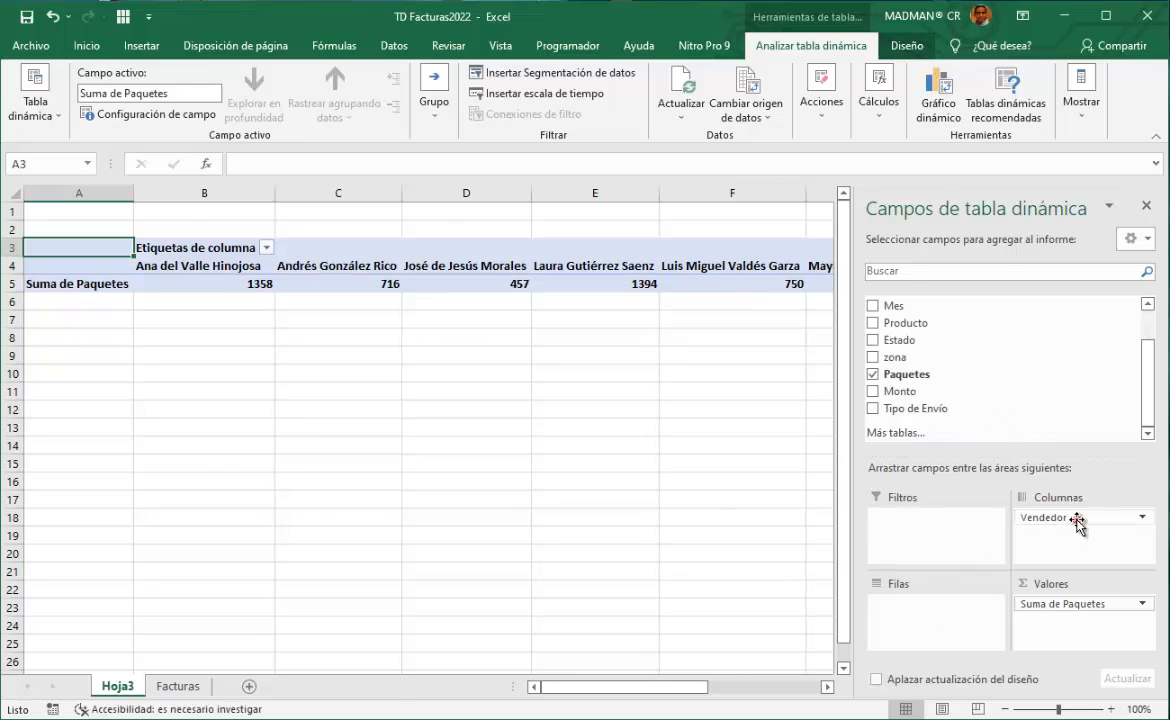
left_click_drag(1073, 527, 900, 620)
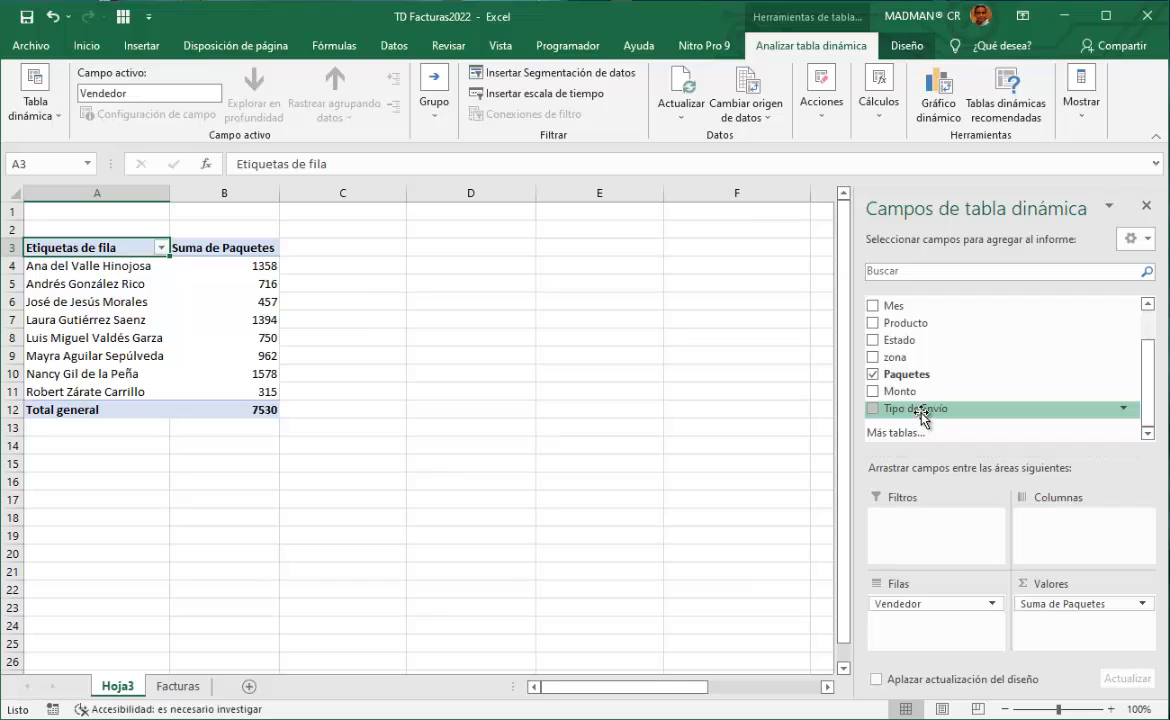
Nest Tipo de Envío below Vendedor in the pivot table's rows and reorder them so Tipo de Envío is the outer level
left_click_drag(921, 410, 926, 628)
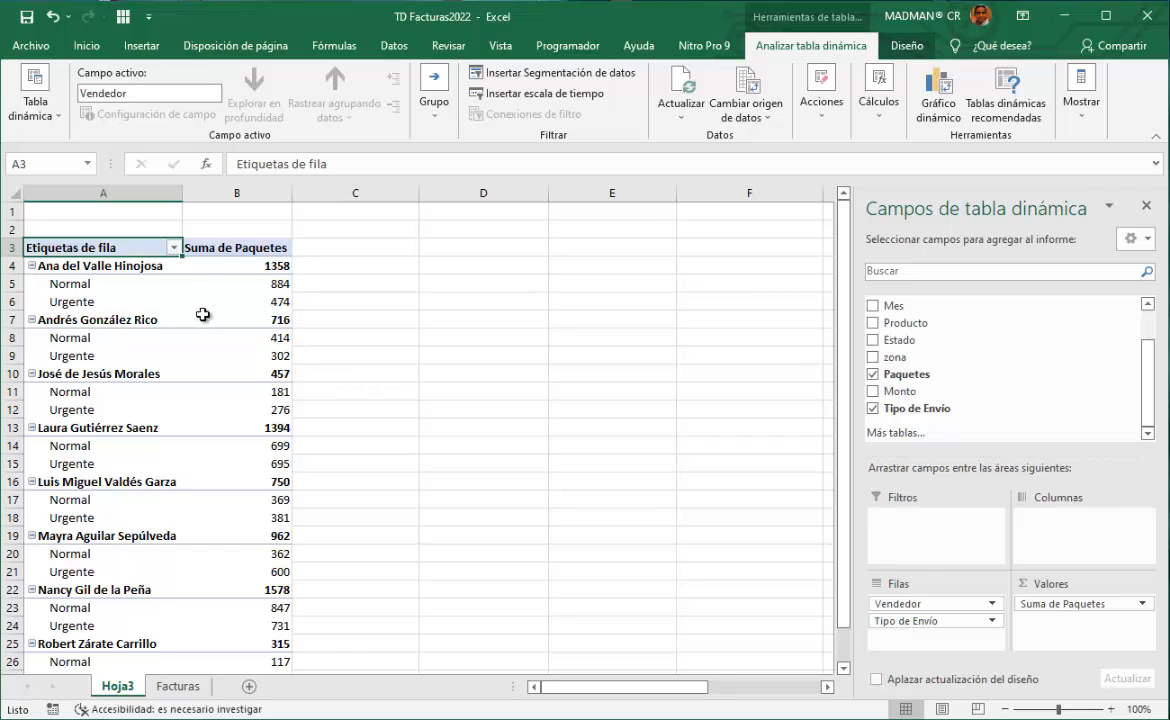
mouse_move(283, 309)
mouse_move(268, 265)
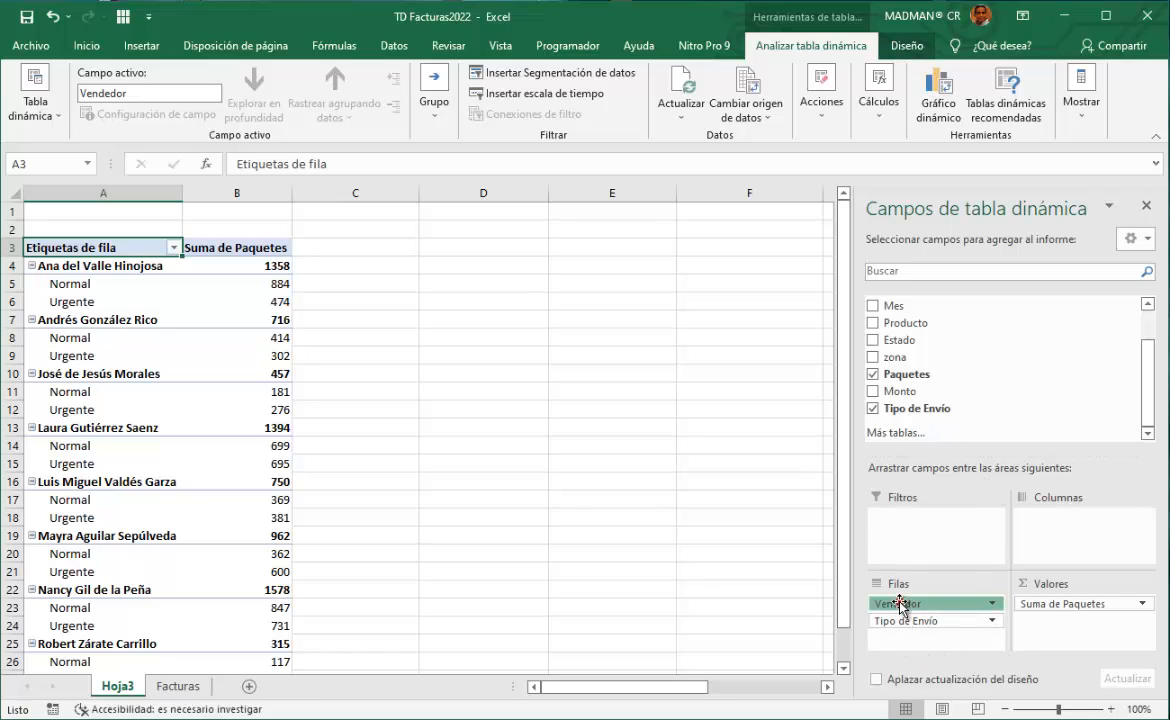
left_click_drag(899, 601, 901, 637)
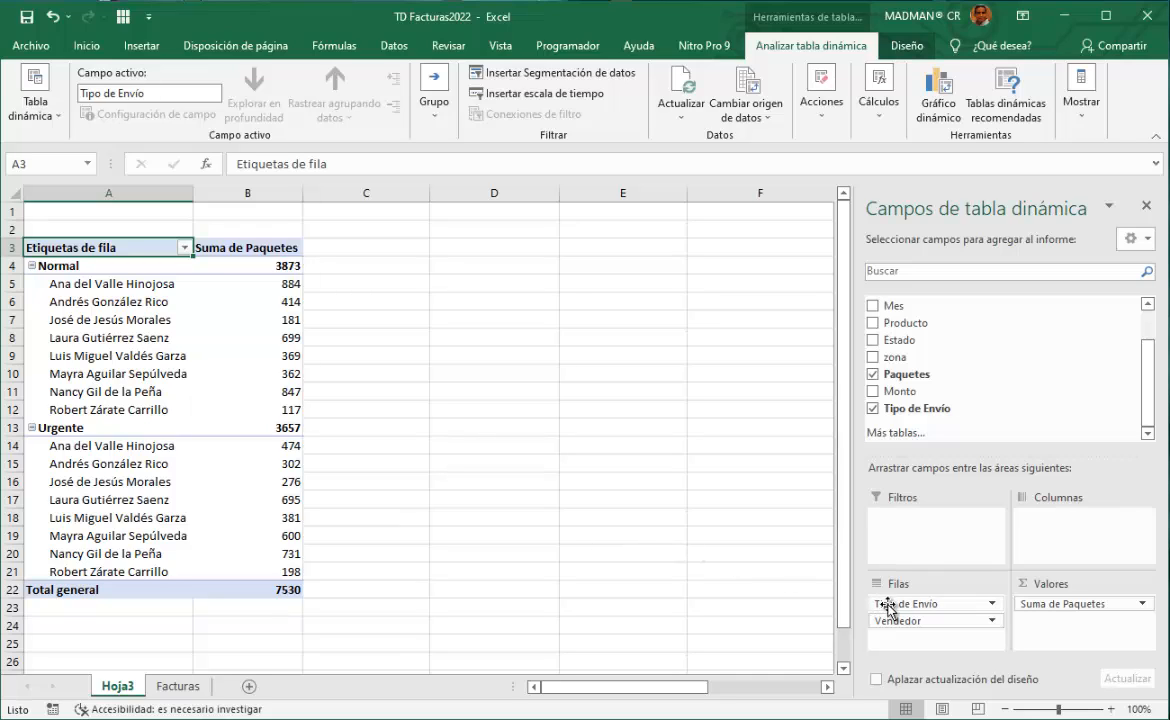
Remove Tipo de Envío from the pivot table's rows, leaving only Vendedor
left_click_drag(895, 606, 896, 607)
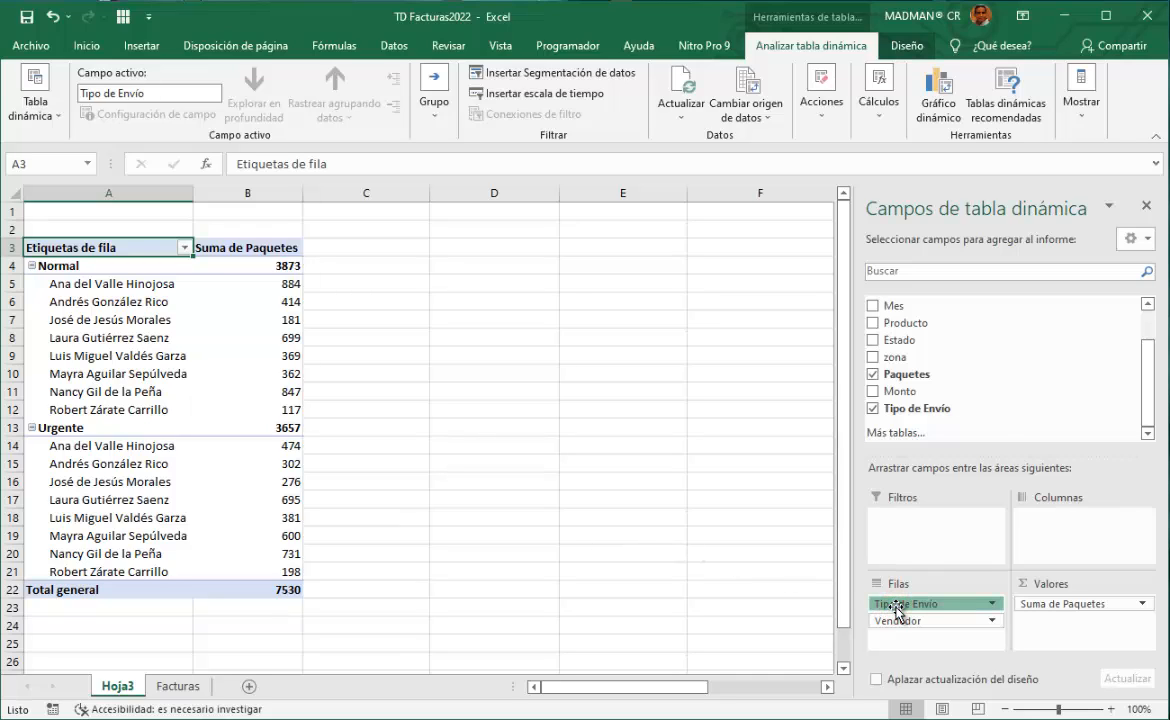
left_click(1056, 618)
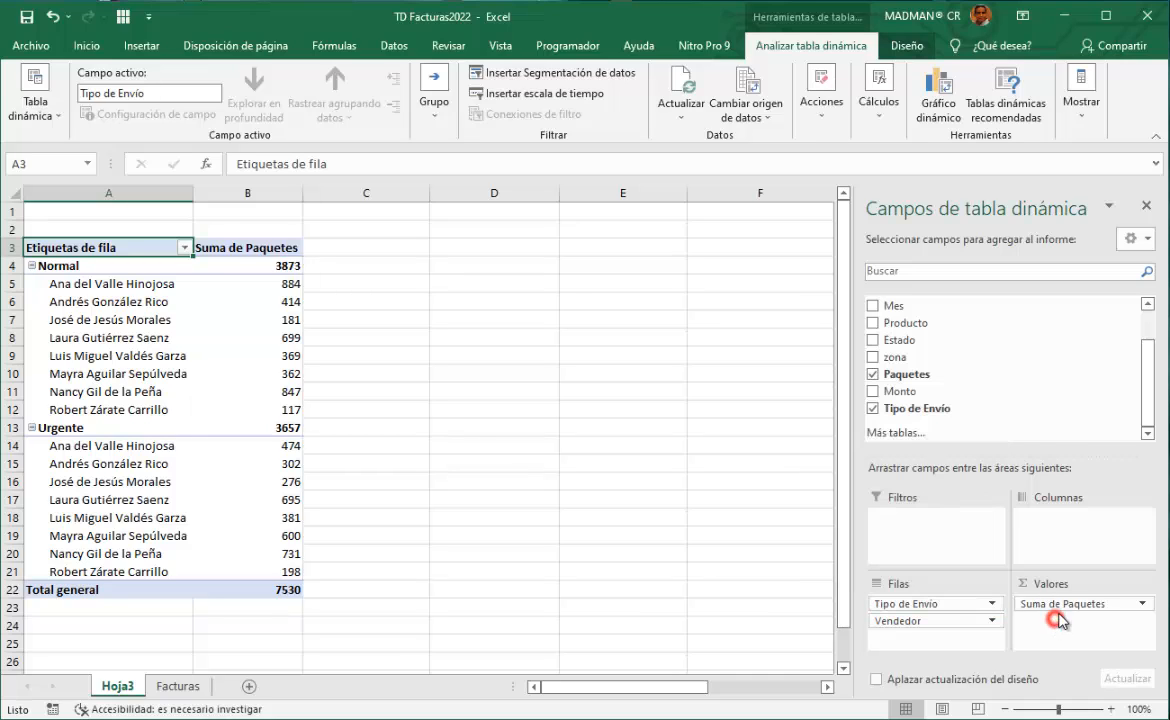
left_click(929, 605)
left_click_drag(929, 605, 902, 390)
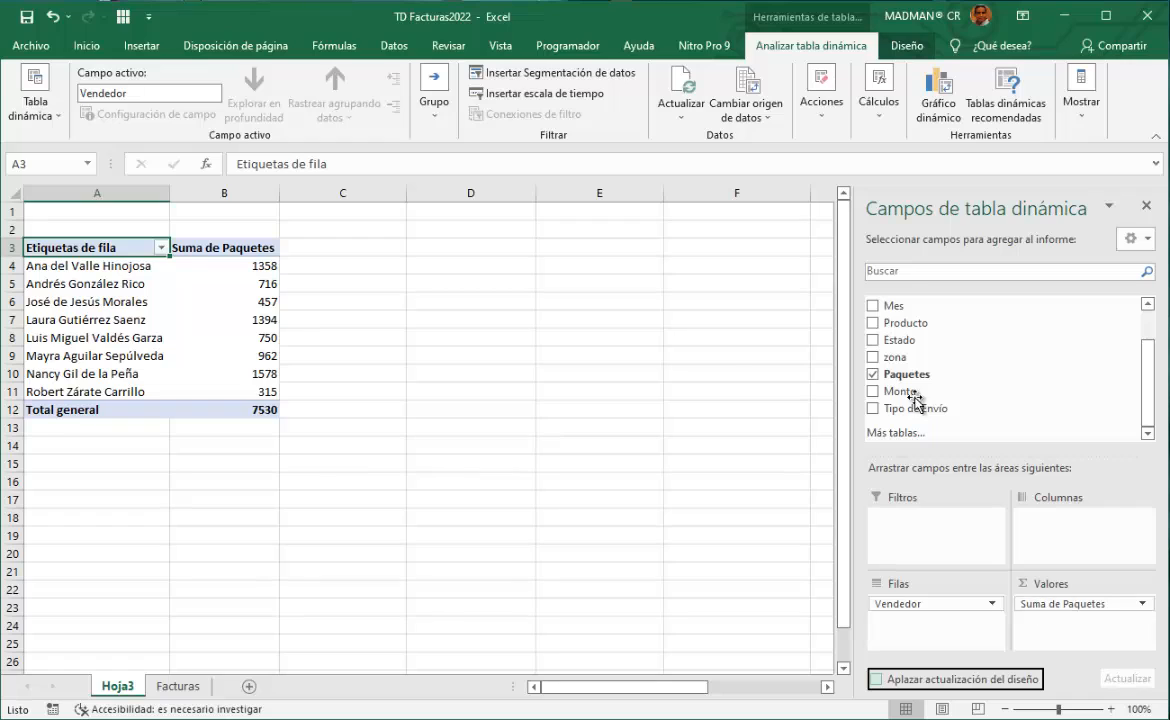
mouse_move(251, 291)
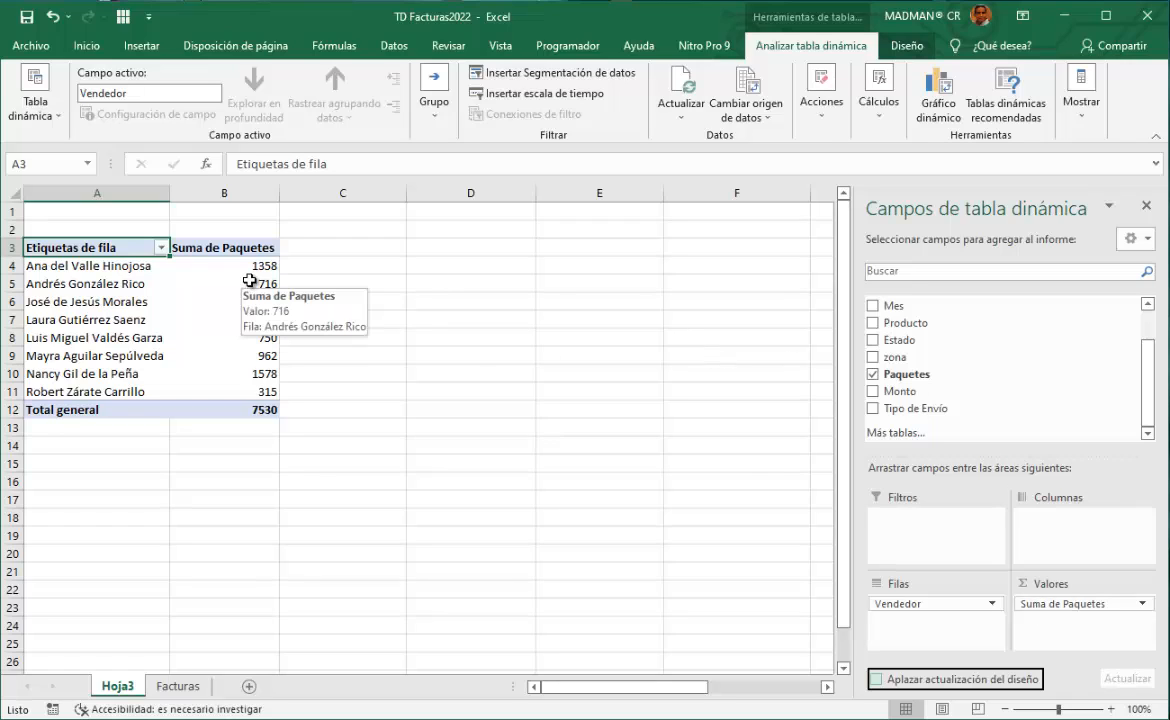
Summarise the Paquetes value field by Promedio instead of Suma
left_click(1070, 600)
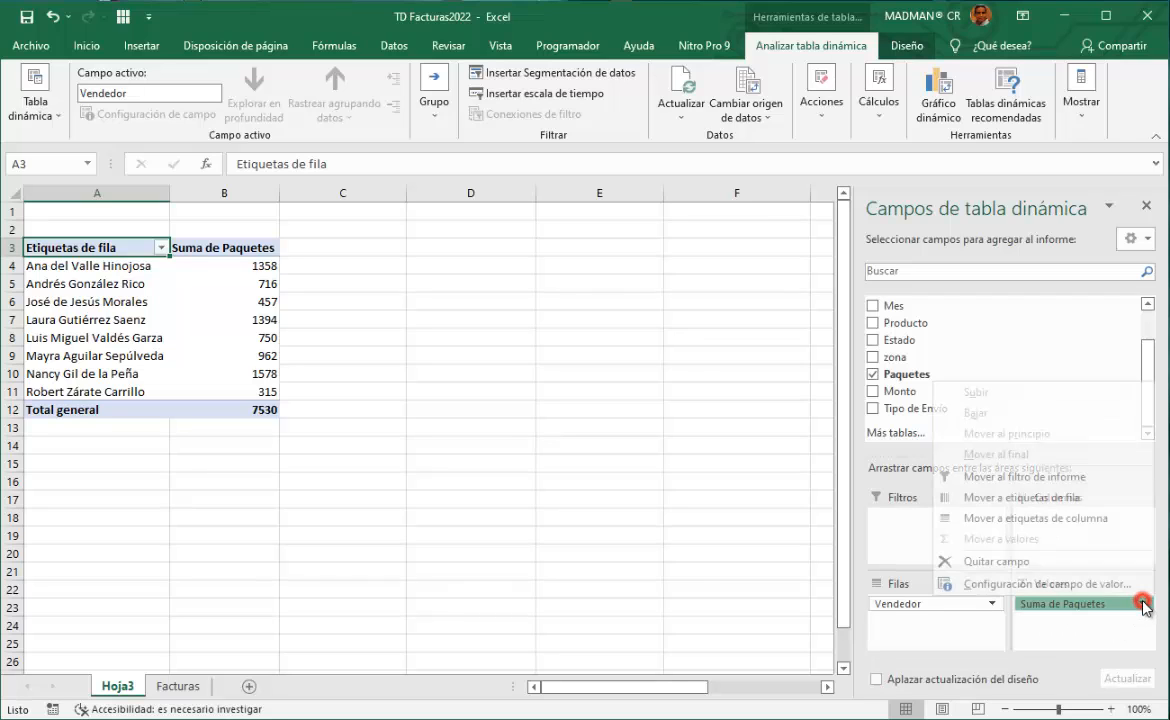
left_click(1066, 588)
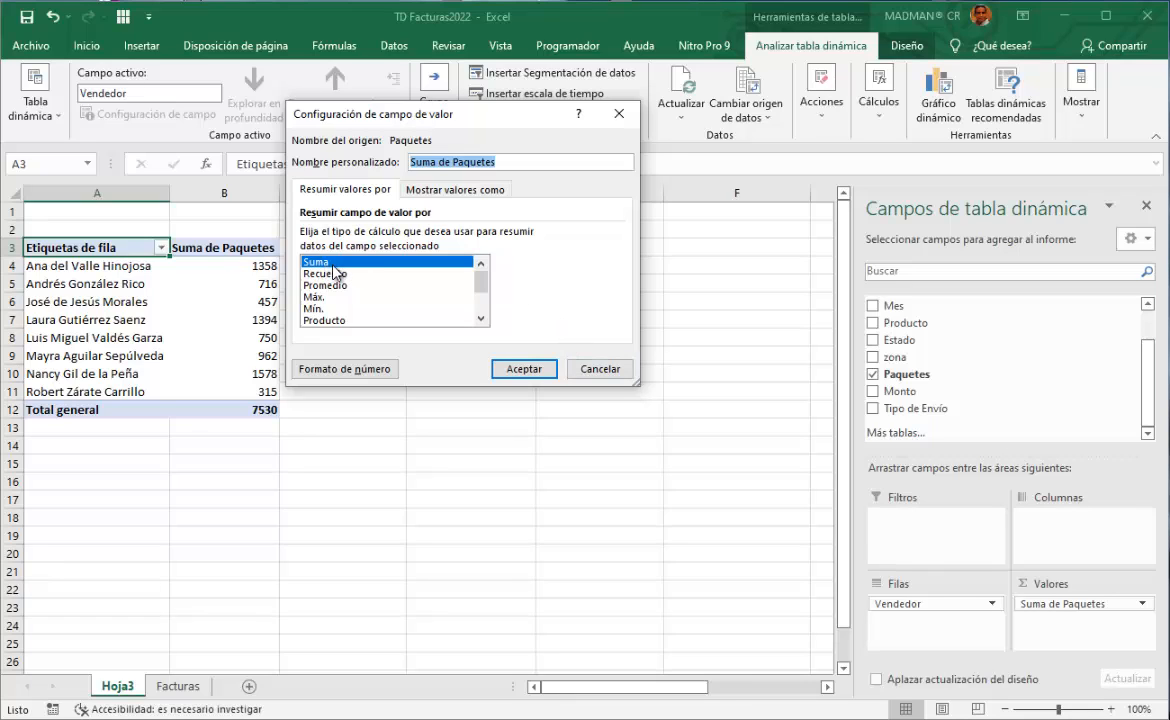
left_click(327, 286)
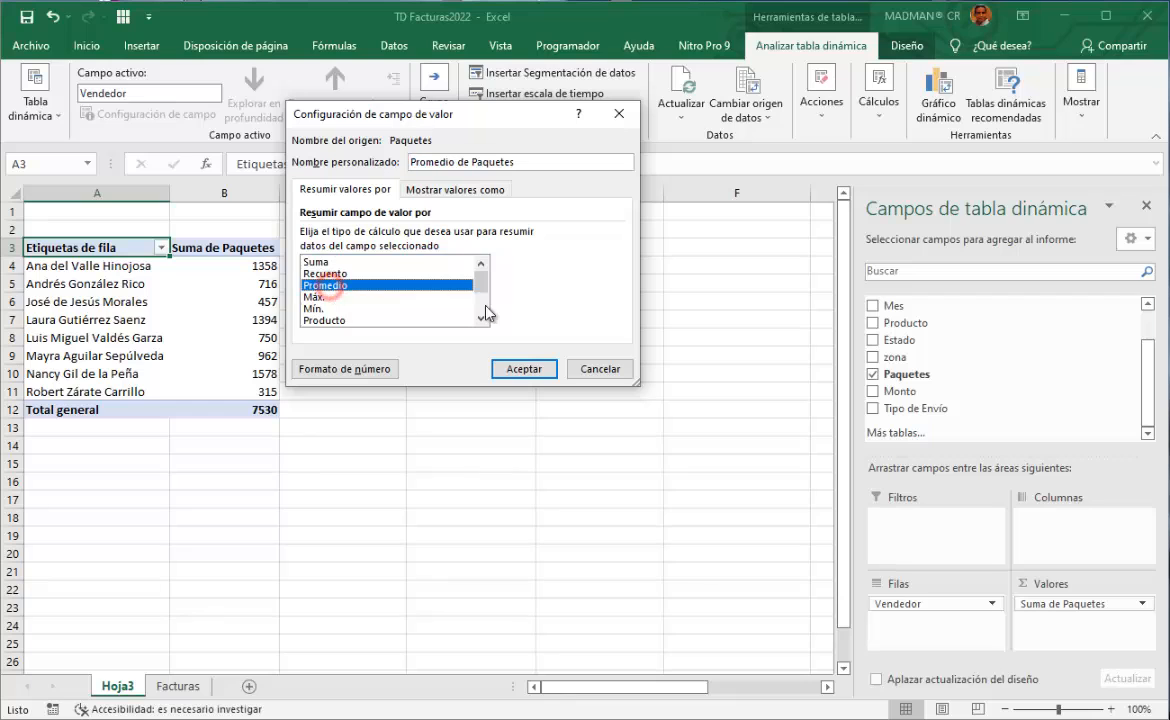
left_click(524, 369)
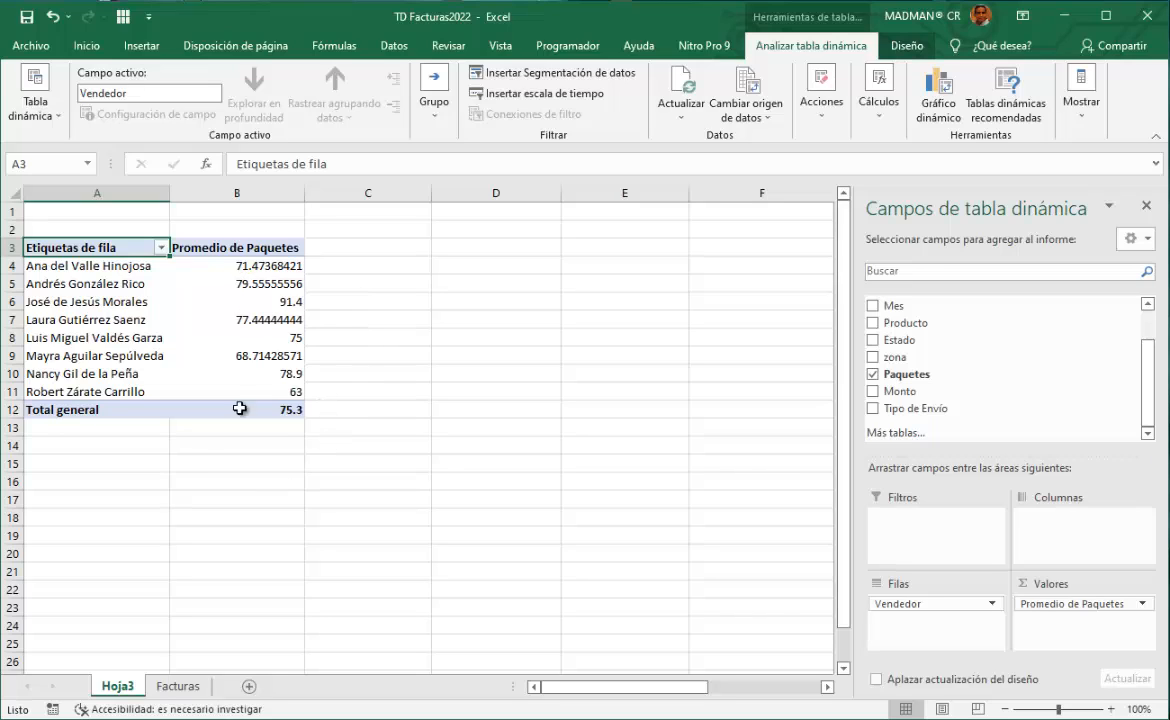
mouse_move(248, 281)
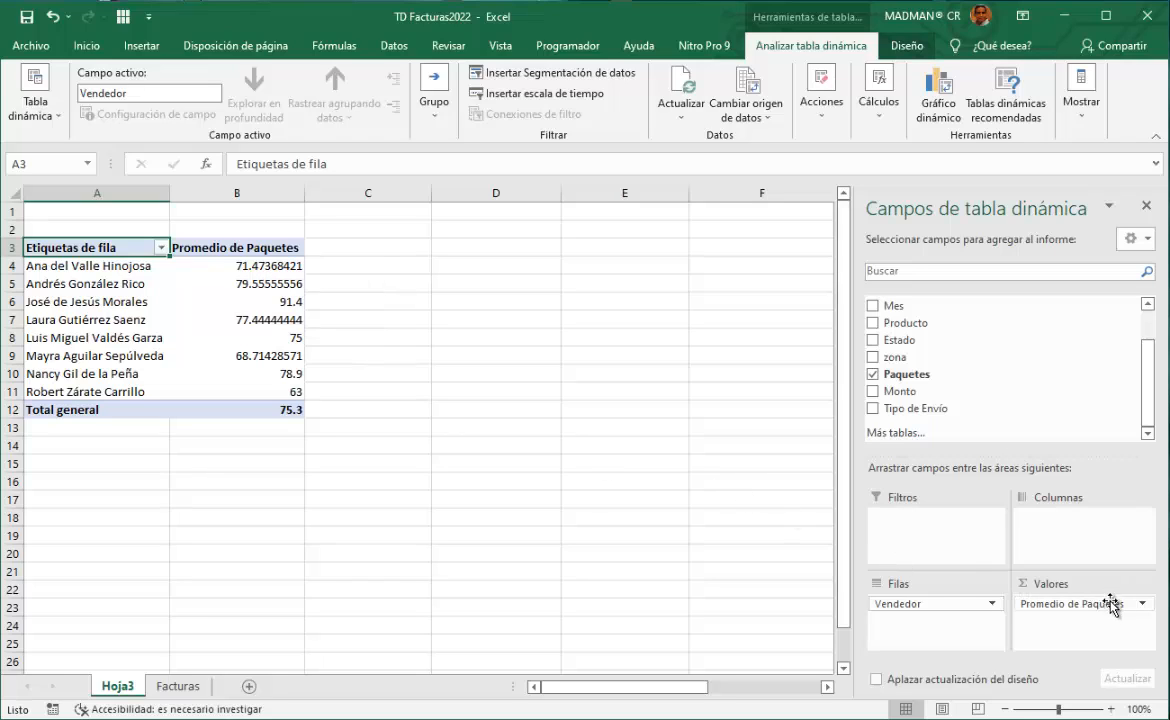
Format the Promedio de Paquetes values as Número with 2 decimal places
left_click(1141, 604)
left_click(1088, 584)
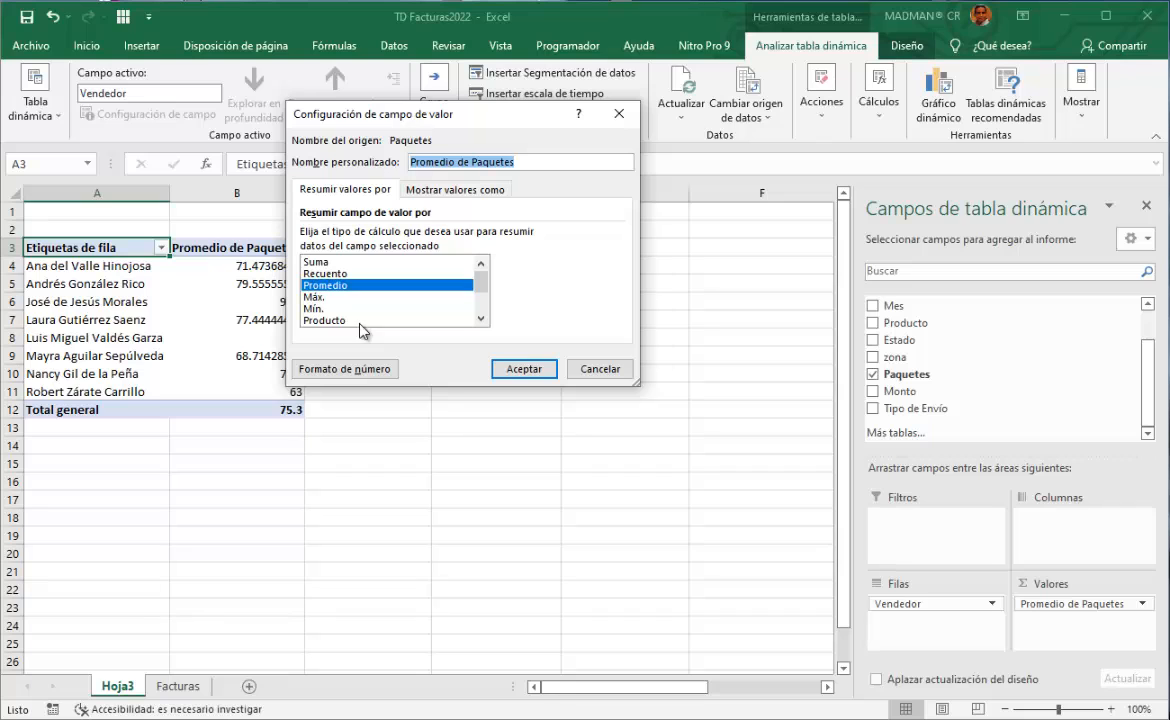
left_click(335, 369)
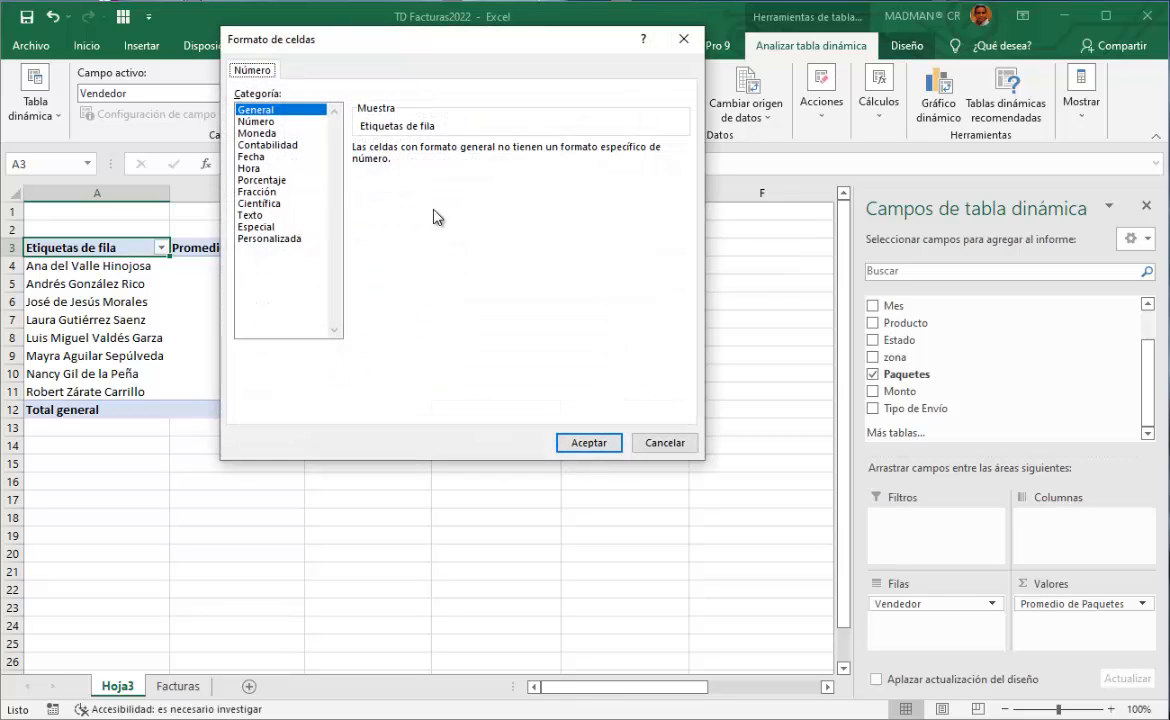
left_click_drag(460, 44, 583, 125)
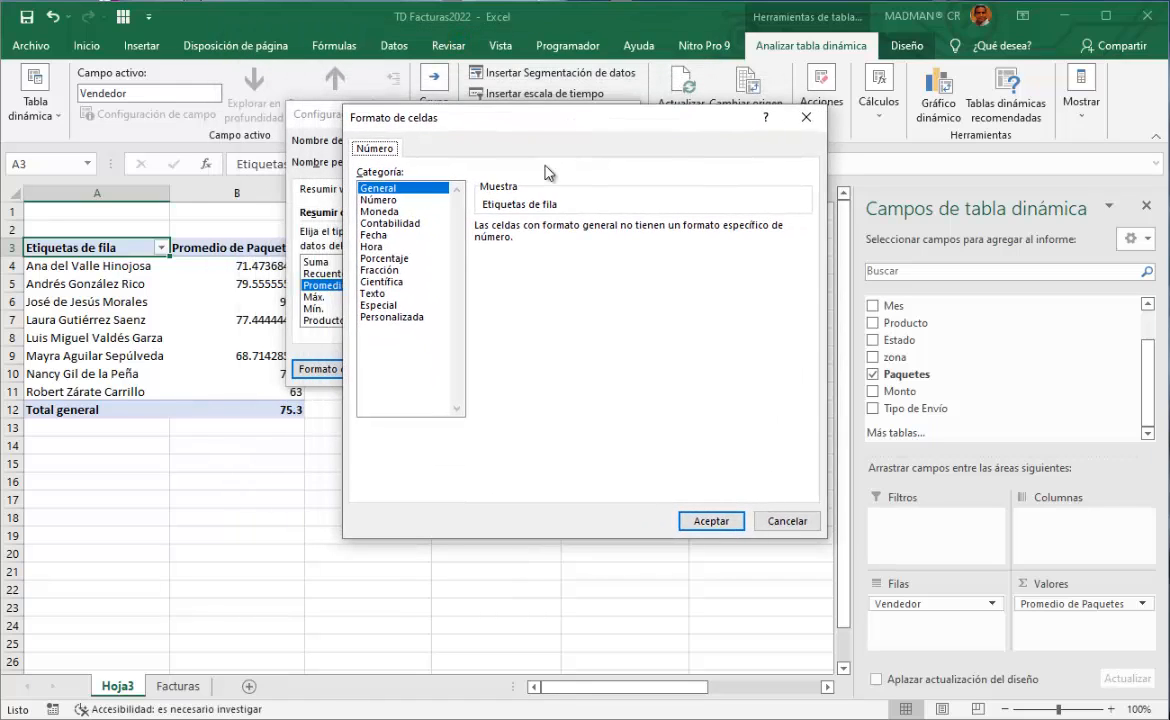
left_click(377, 200)
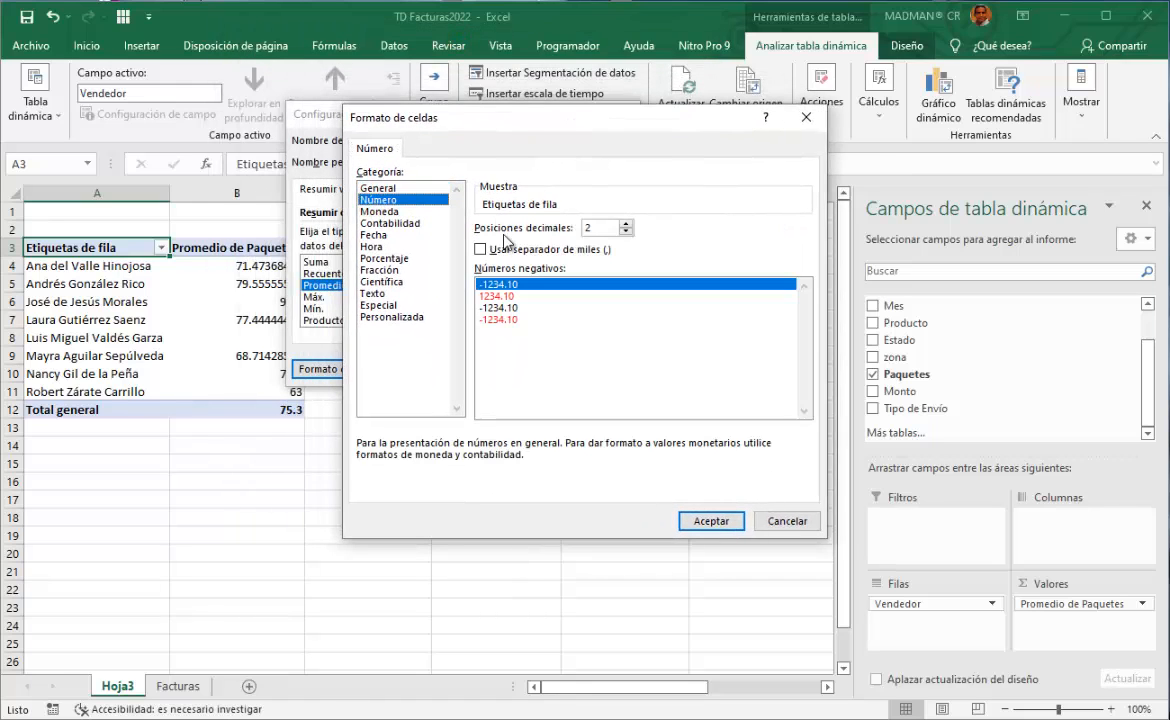
left_click(625, 225)
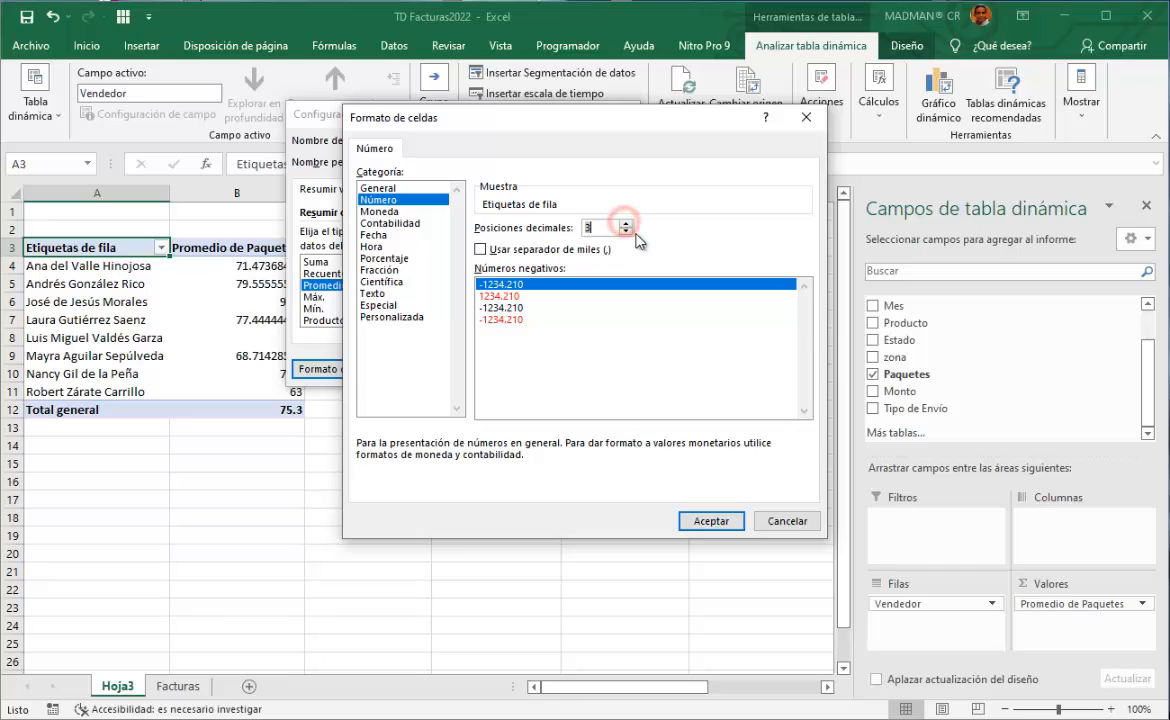
left_click(628, 232)
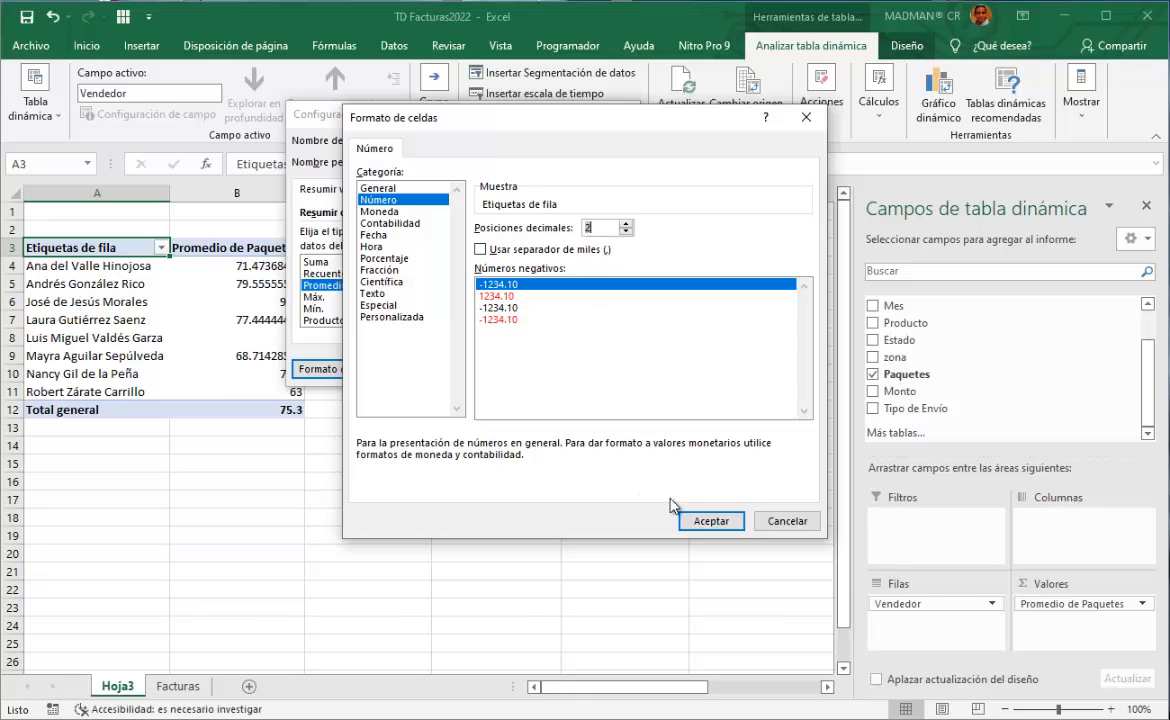
left_click(708, 519)
left_click(524, 370)
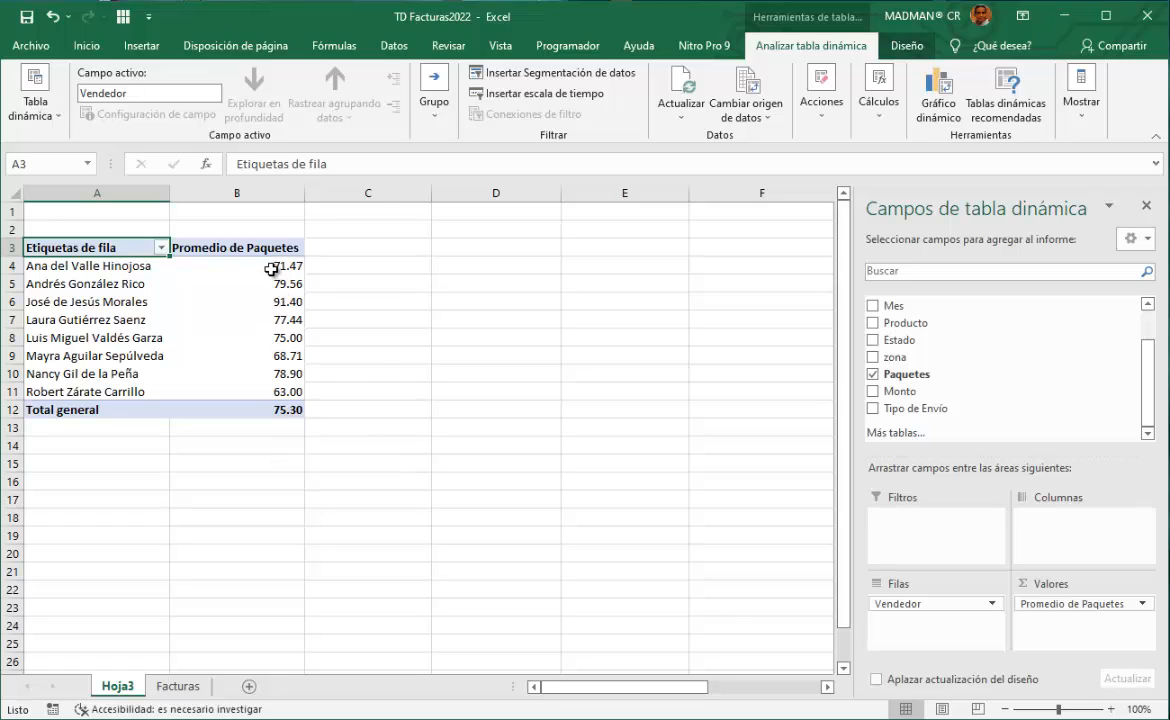
mouse_move(271, 393)
Try zona below Vendedor in the rows, move it to the columns, and examine the first seller's Norte and Occidente cells
left_click_drag(893, 357, 901, 625)
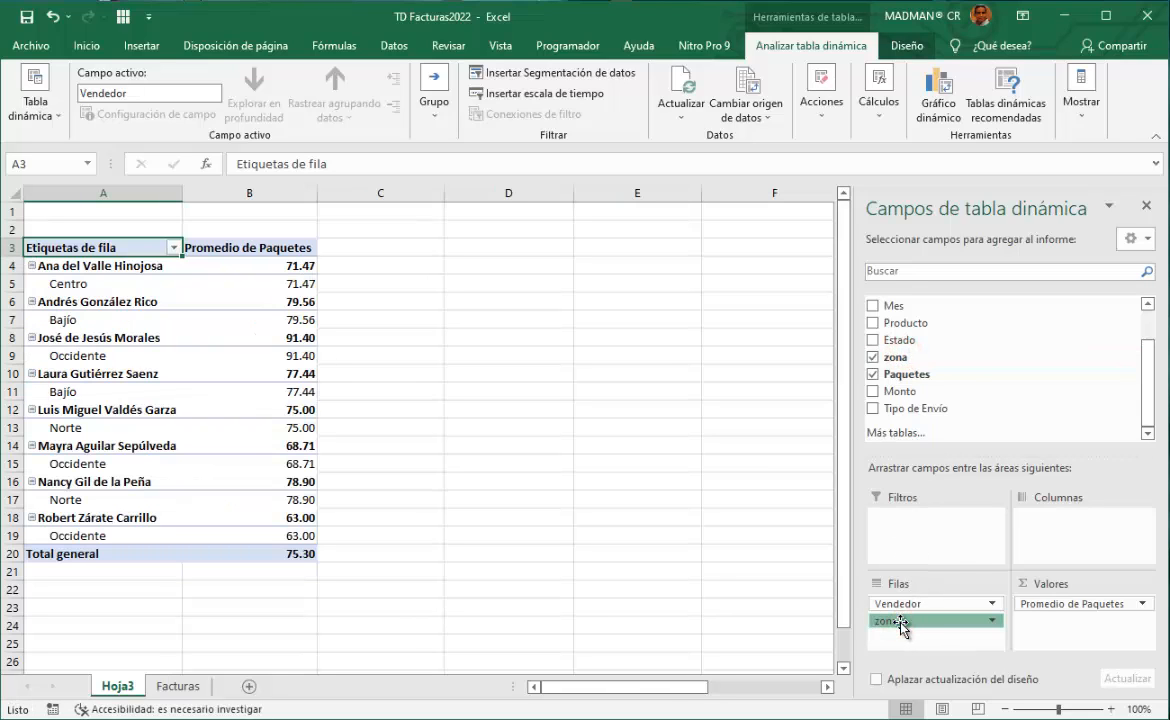
left_click_drag(1039, 541, 1050, 538)
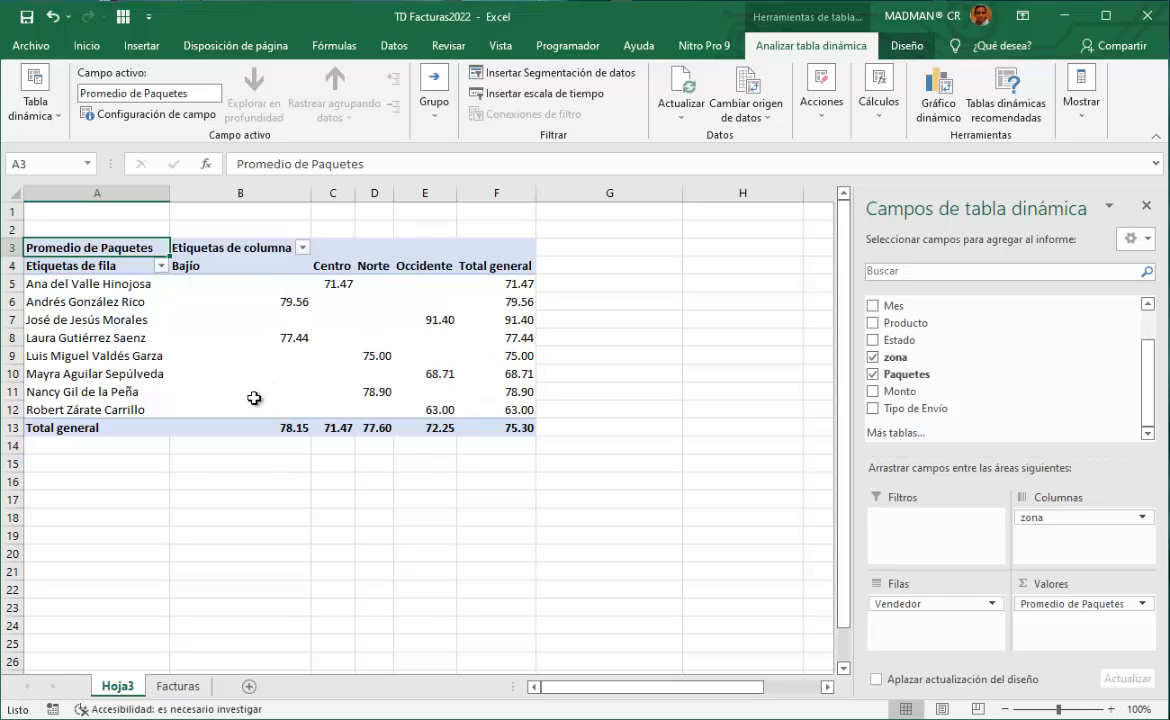
left_click(374, 283)
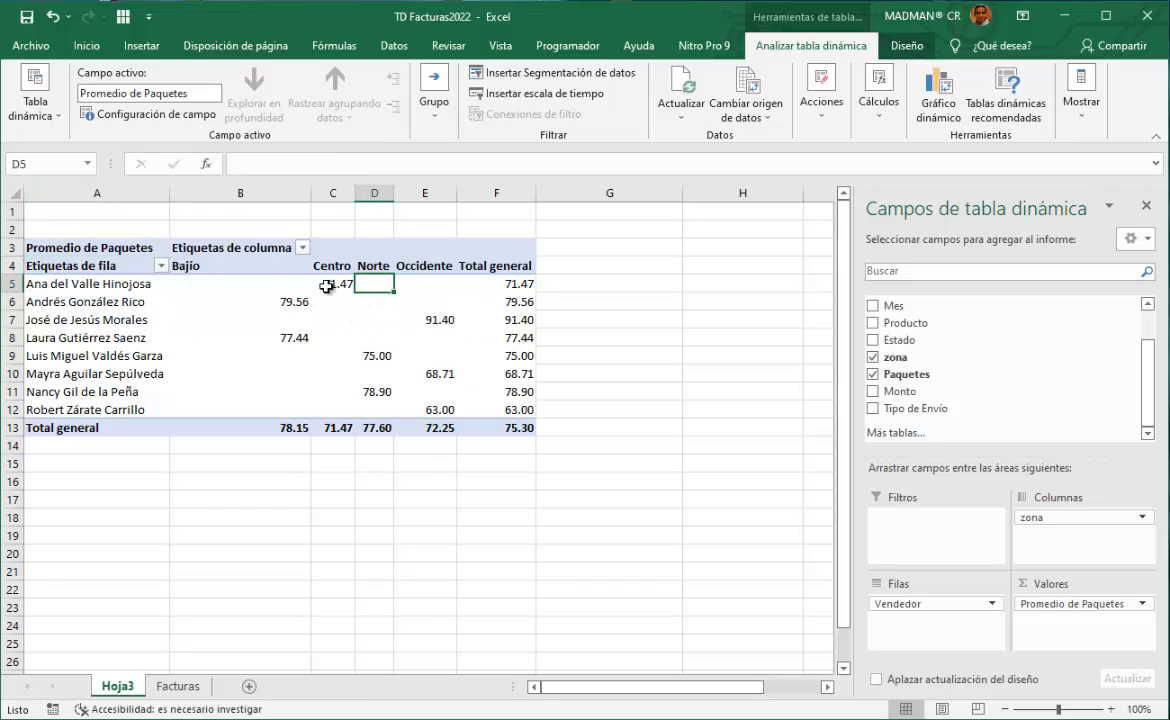
left_click(412, 283)
left_click(372, 286)
left_click(421, 281)
left_click(391, 284)
left_click(373, 287)
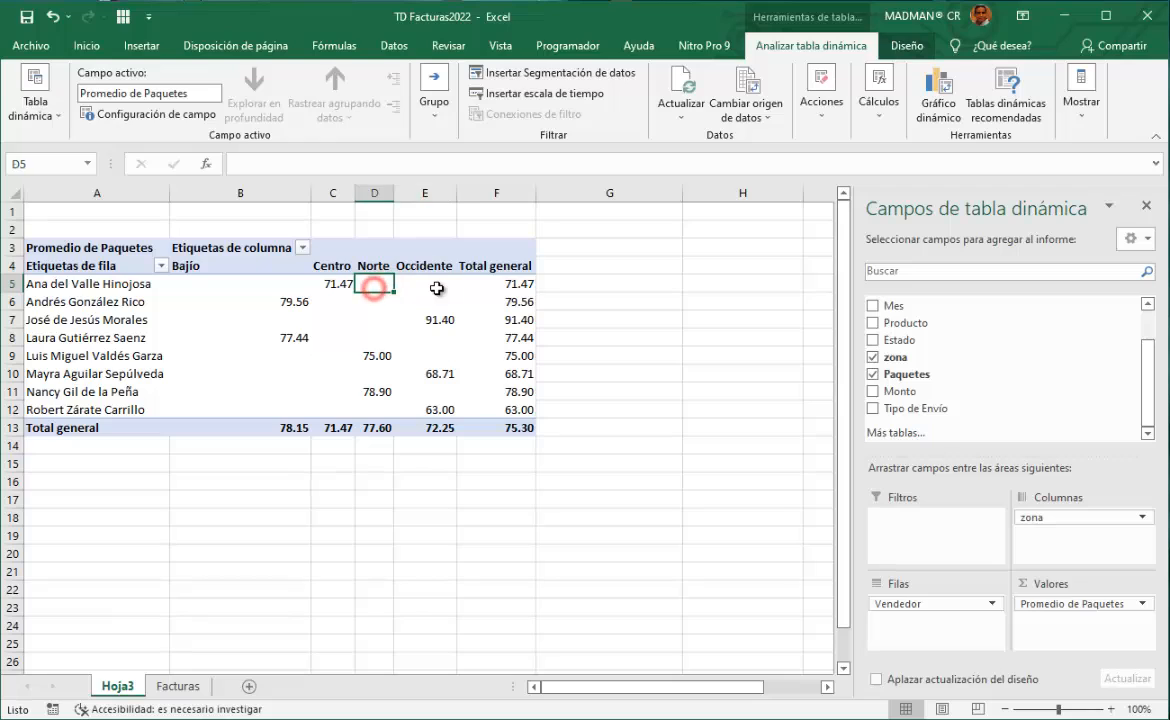
left_click(425, 285)
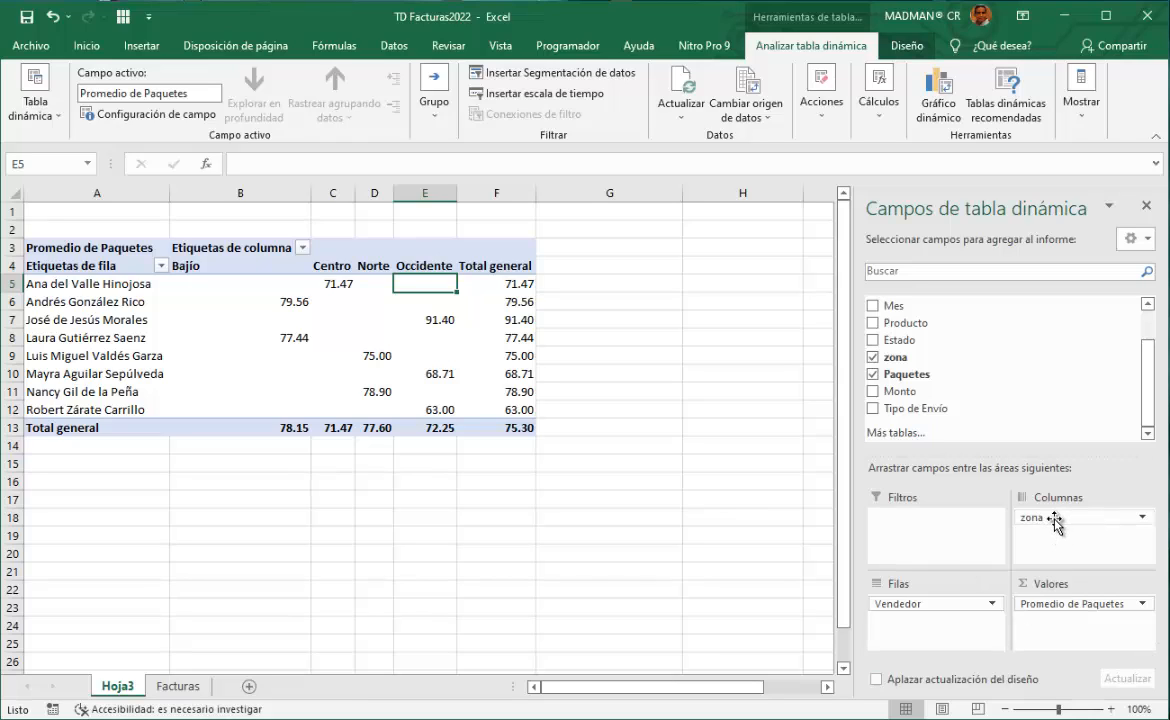
Clear the pivot table layout by removing the zona, Paquetes and Vendedor fields
mouse_move(1057, 518)
left_mouse_down()
mouse_move(1055, 382)
mouse_move(1066, 518)
left_mouse_up()
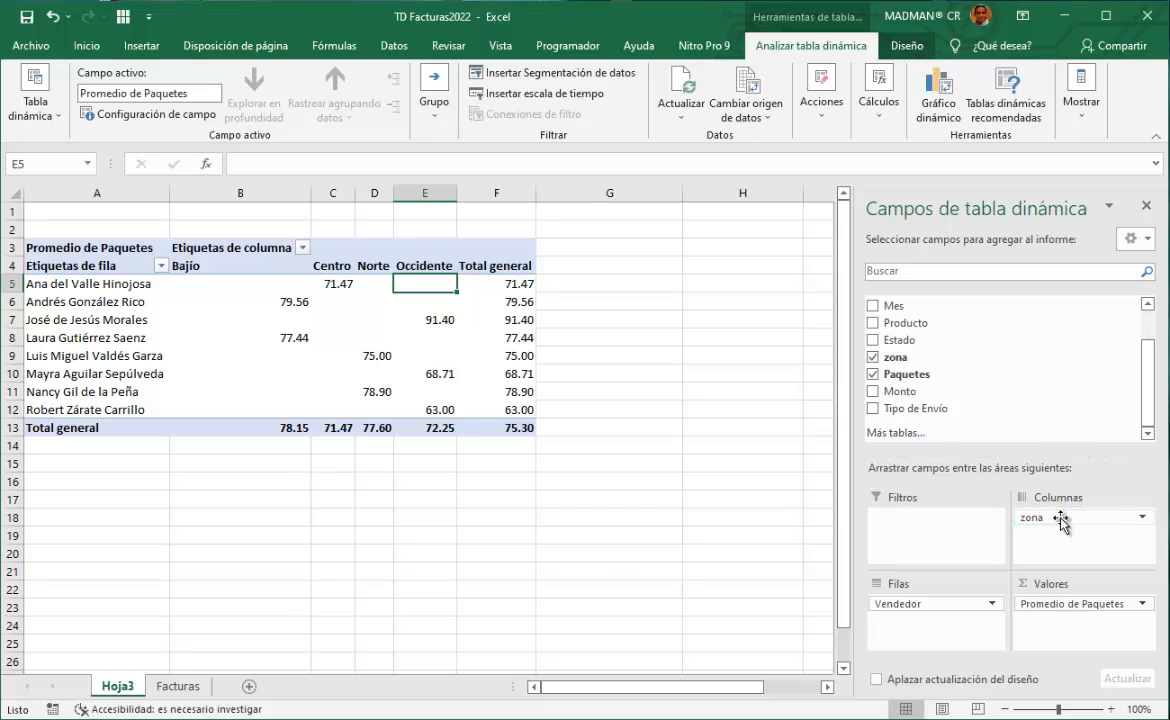
left_click(872, 357)
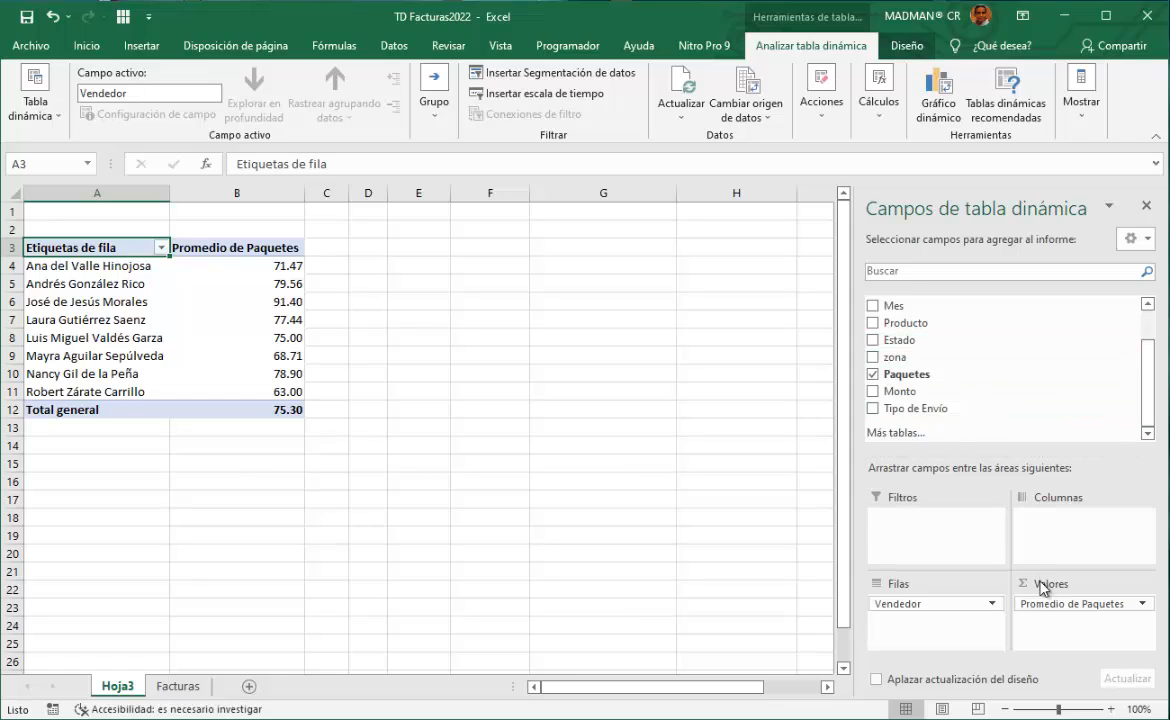
left_click(942, 602)
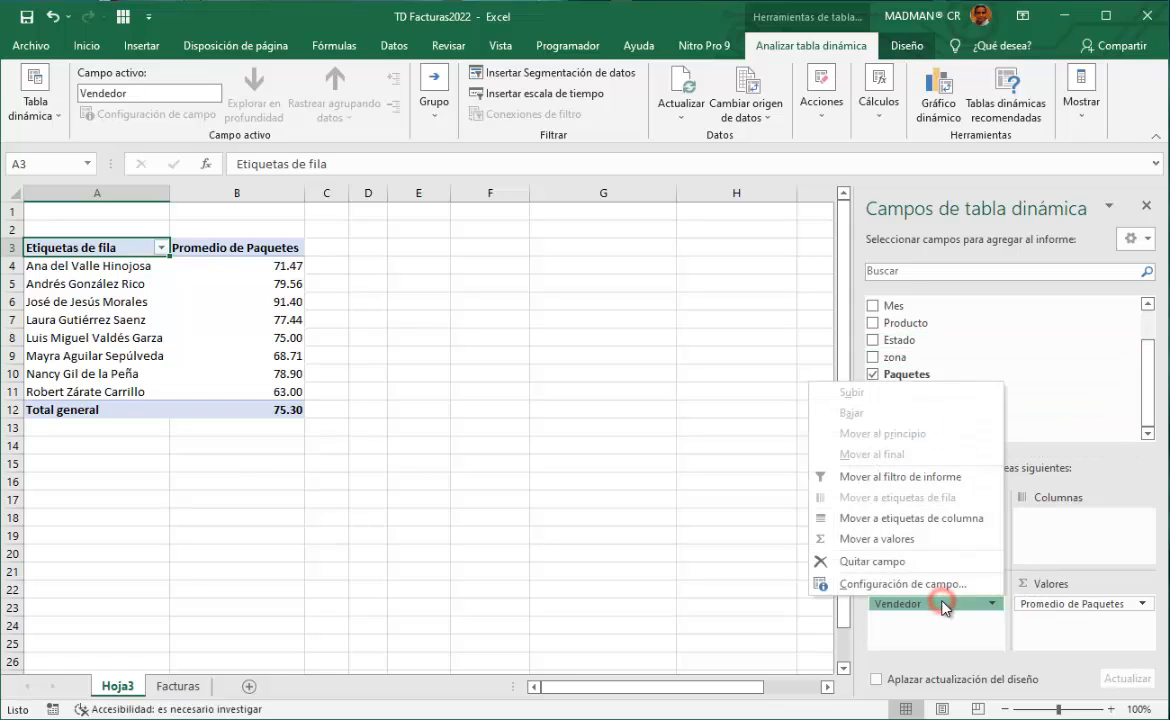
left_click(873, 374)
scroll(984, 386, "up", 1)
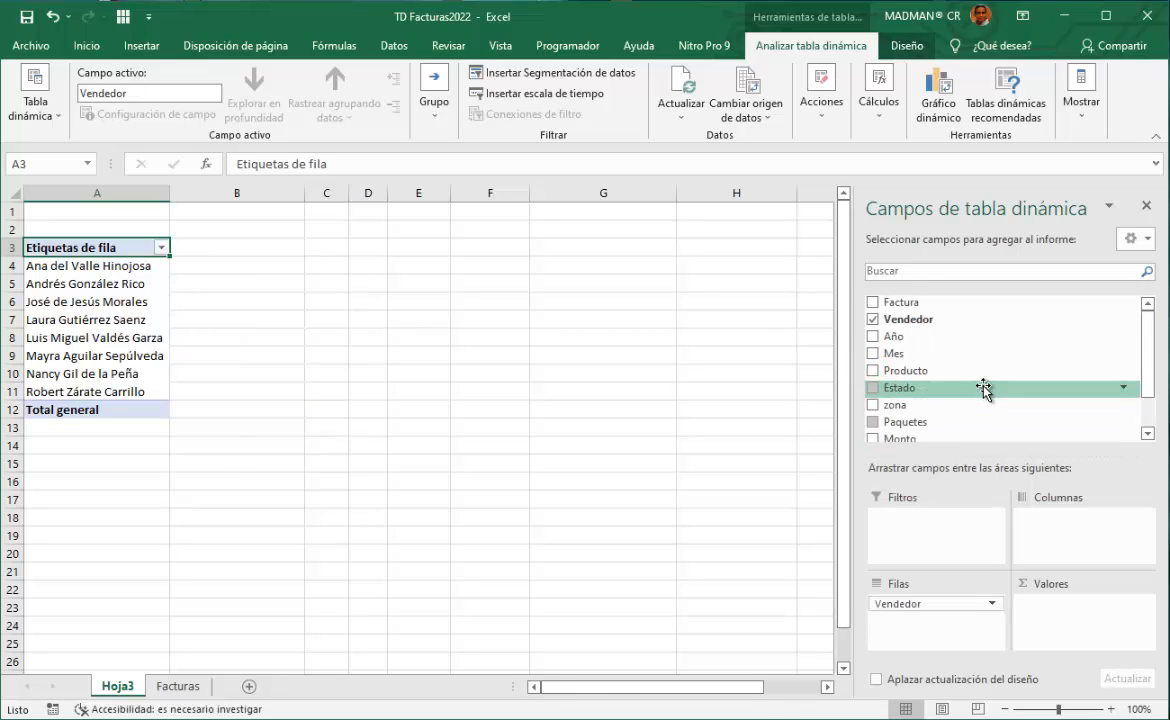
left_click(873, 321)
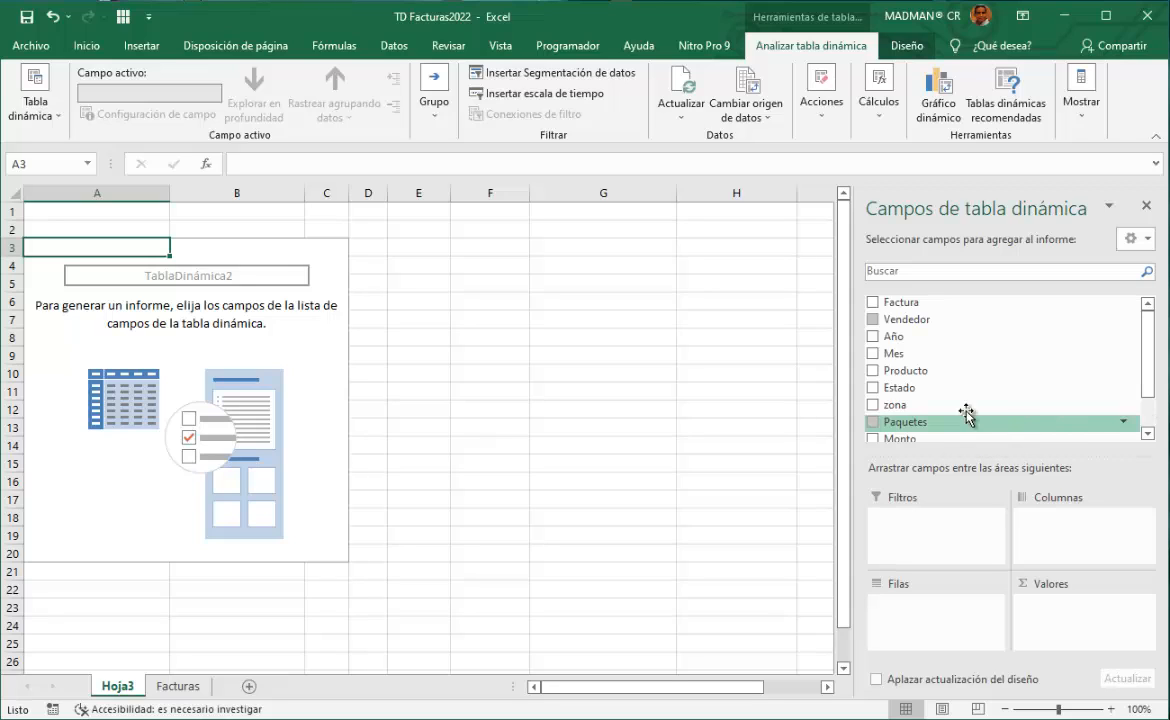
Lay out the pivot table with Producto as rows and its count as values, and switch to the Facturas sheet
left_click_drag(919, 375, 910, 622)
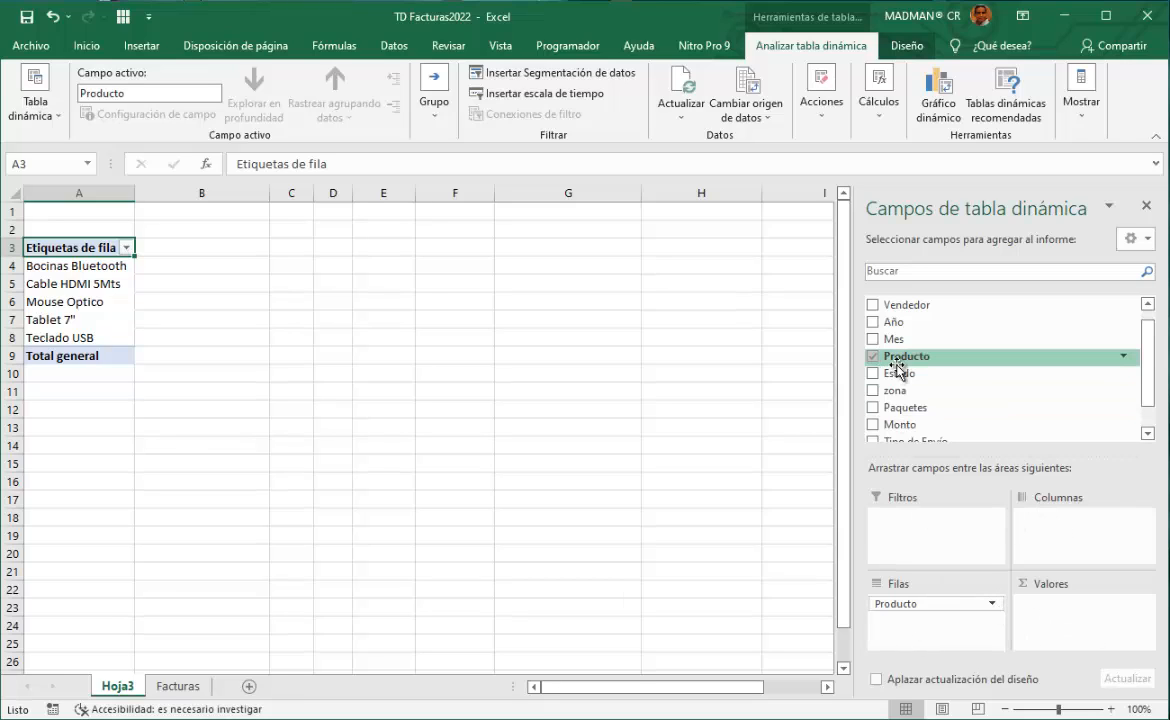
left_click_drag(900, 362, 1050, 605)
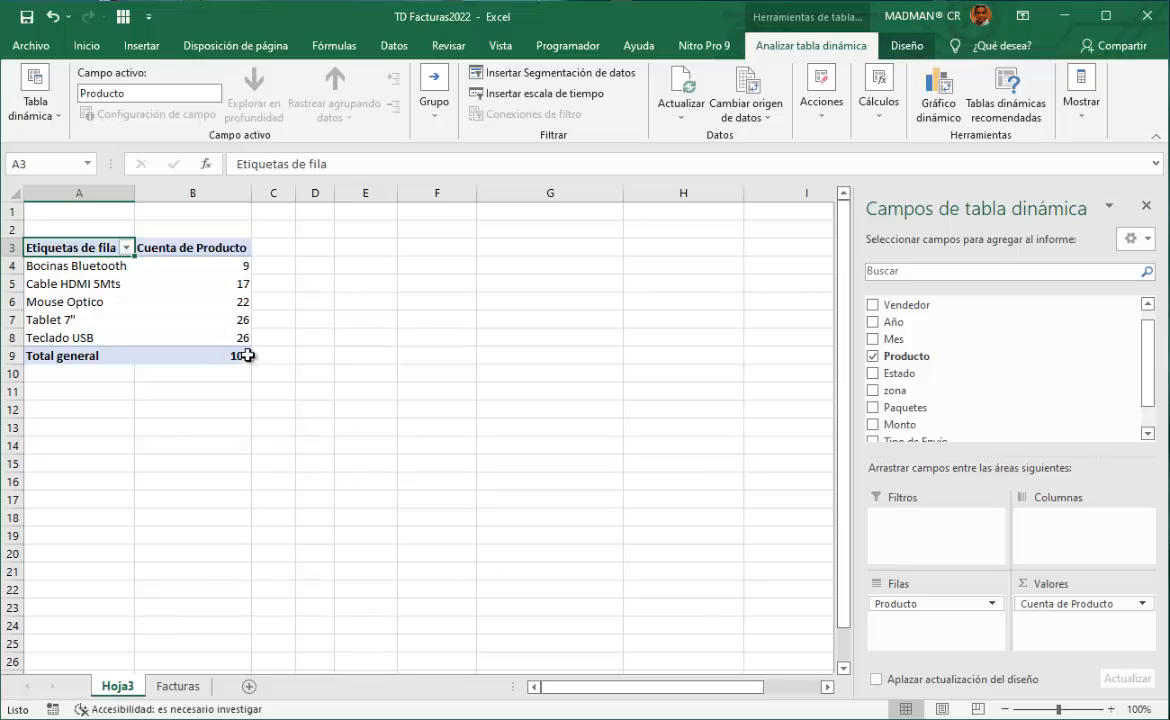
left_click(175, 685)
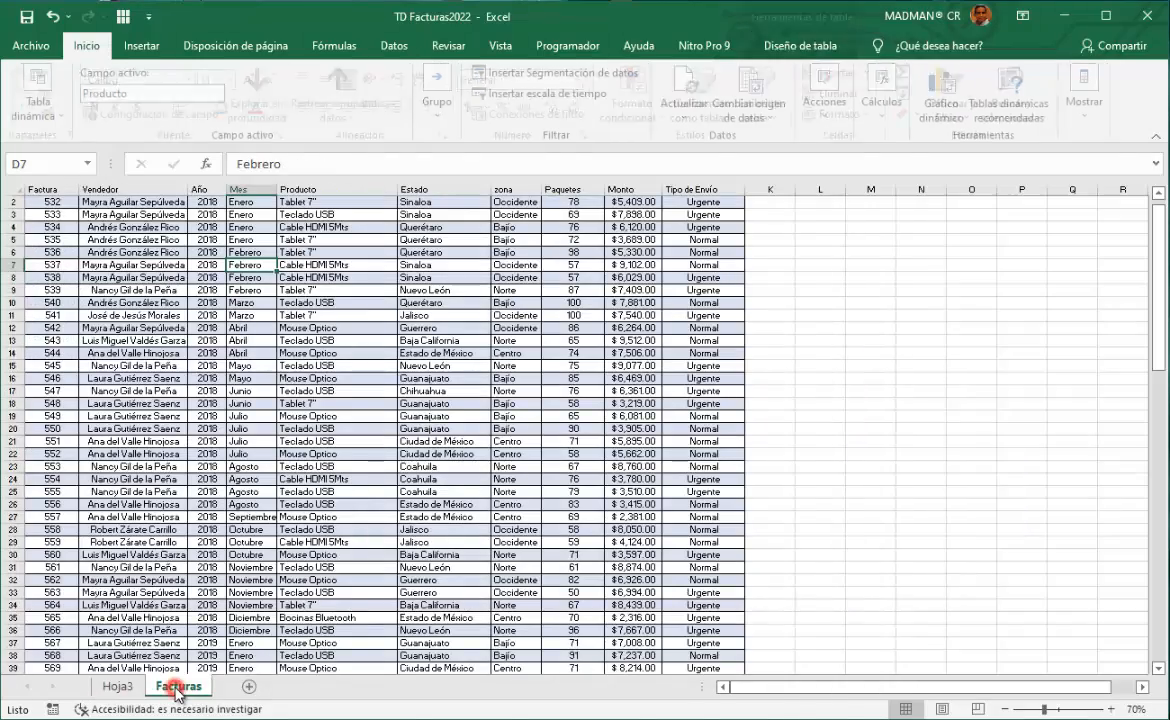
Check the Facturas records down to the last row and return to the product count on Hoja3
scroll(193, 454, "down", 9)
scroll(193, 454, "down", 18)
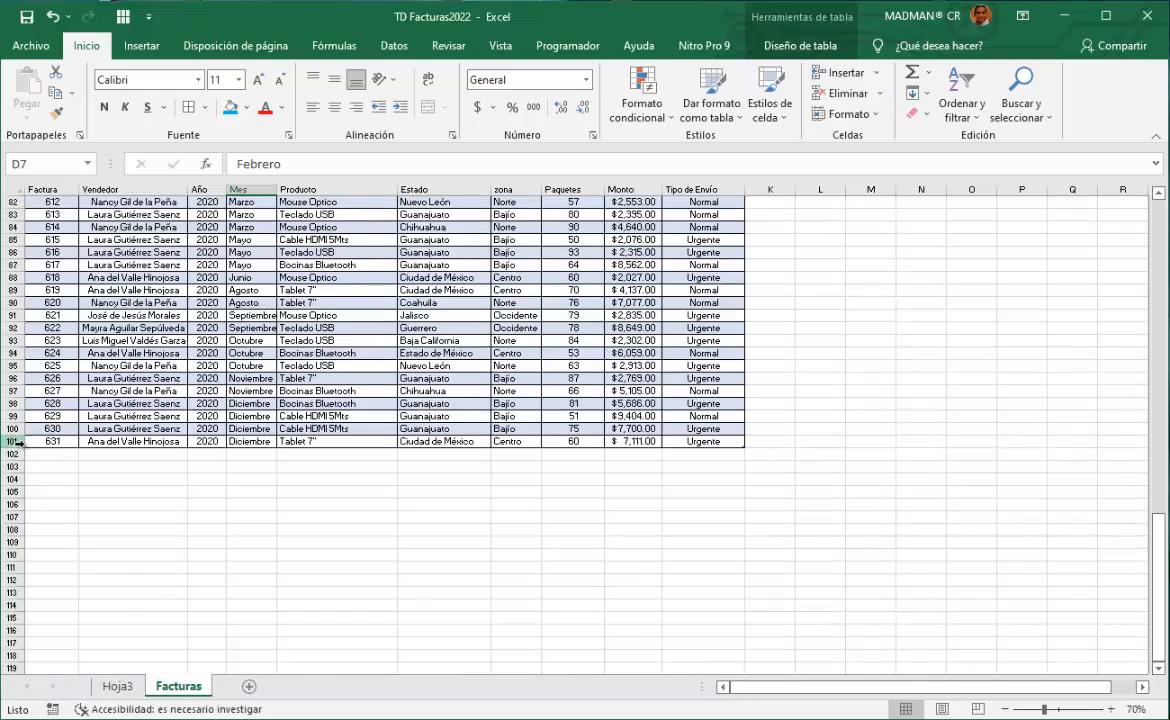
scroll(228, 454, "up", 18)
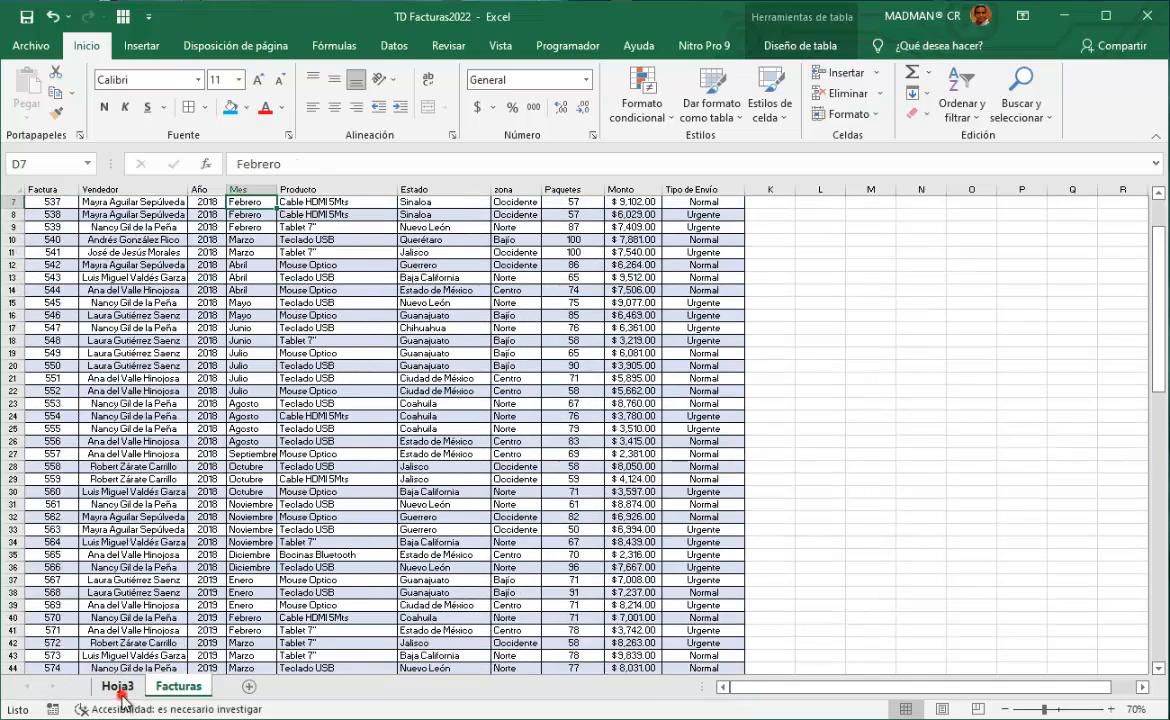
left_click(117, 686)
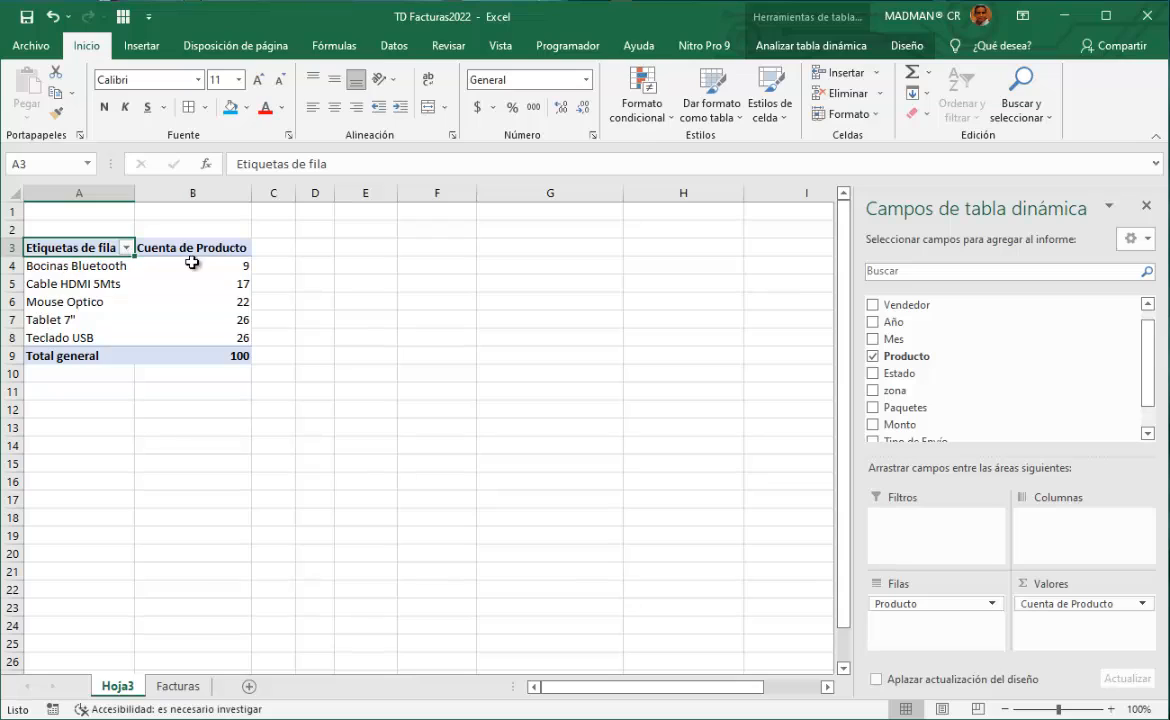
mouse_move(244, 268)
Replace the Producto layout of the pivot table with Año as rows, Mes as columns and the sum of Monto as values
left_click(872, 356)
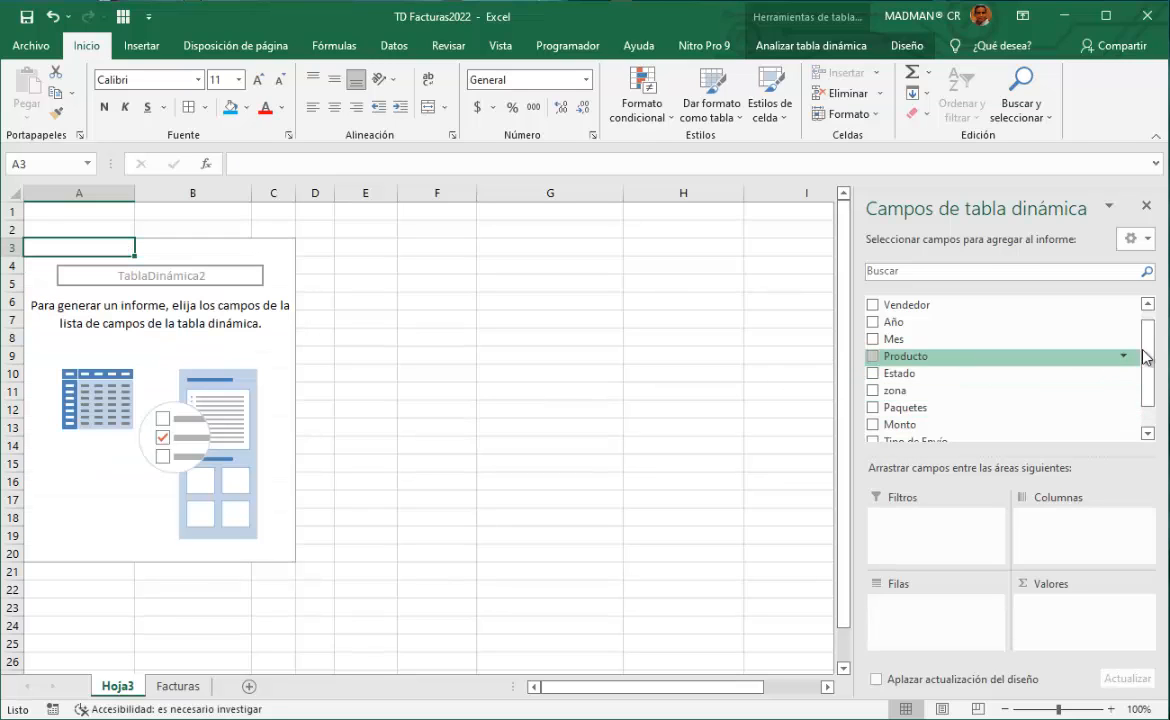
left_click_drag(1146, 362, 1143, 420)
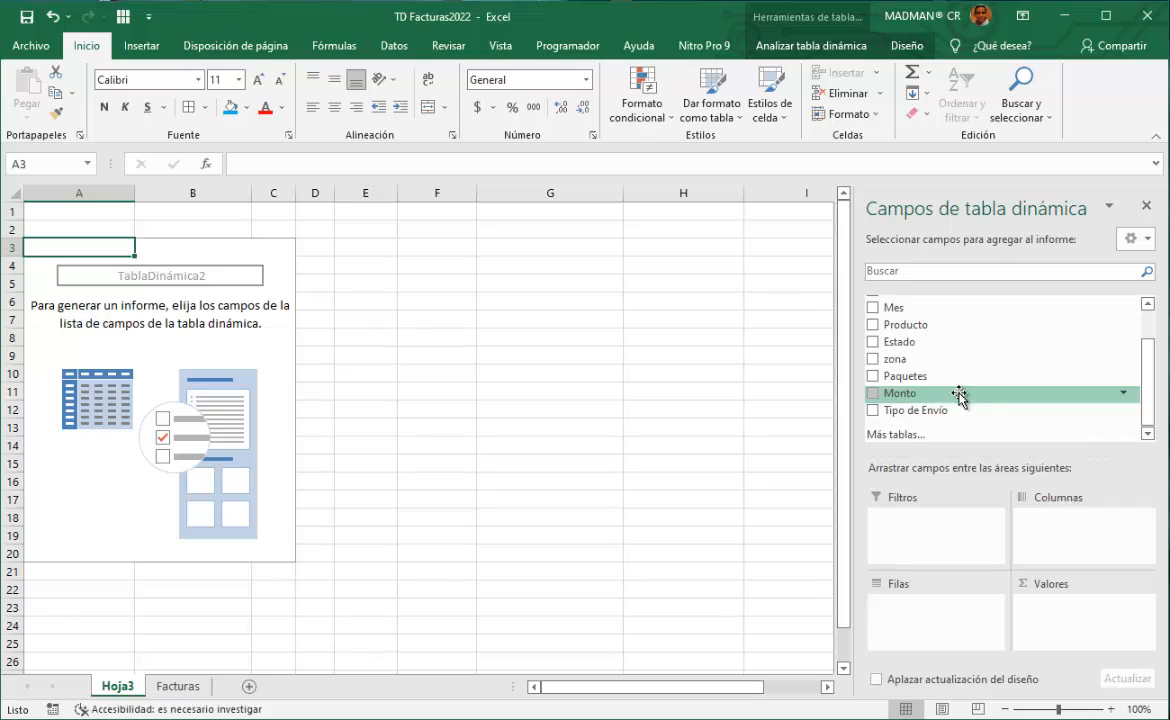
scroll(990, 394, "up", 1)
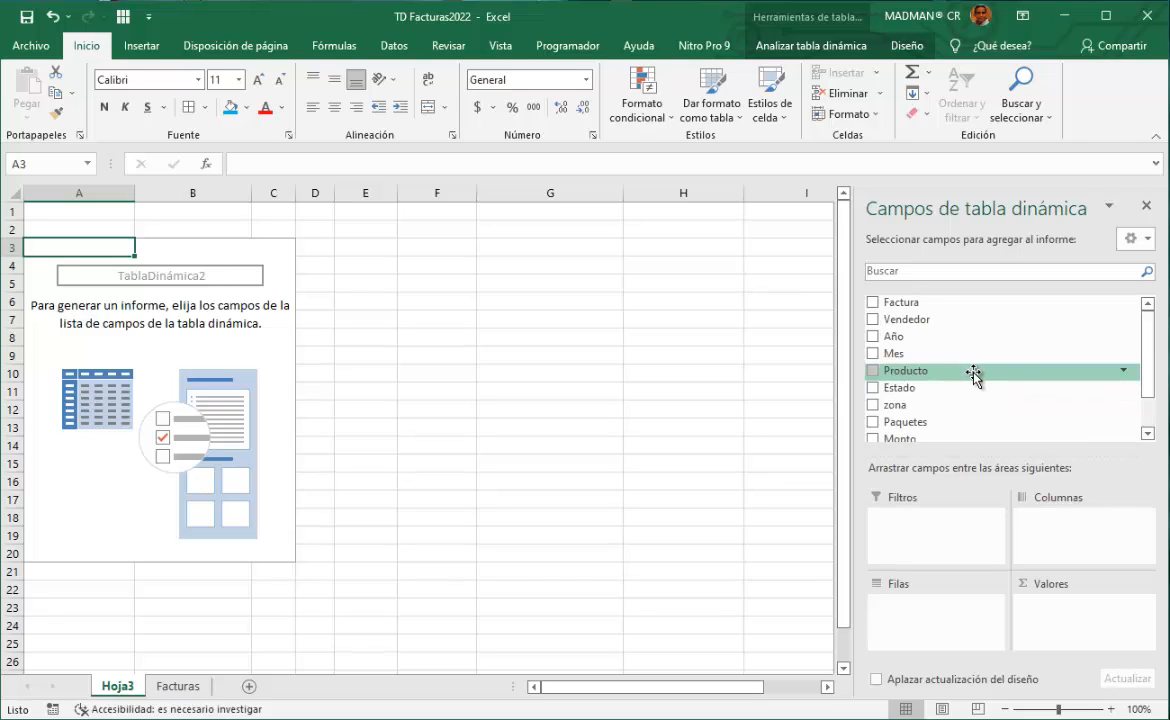
left_click(913, 345)
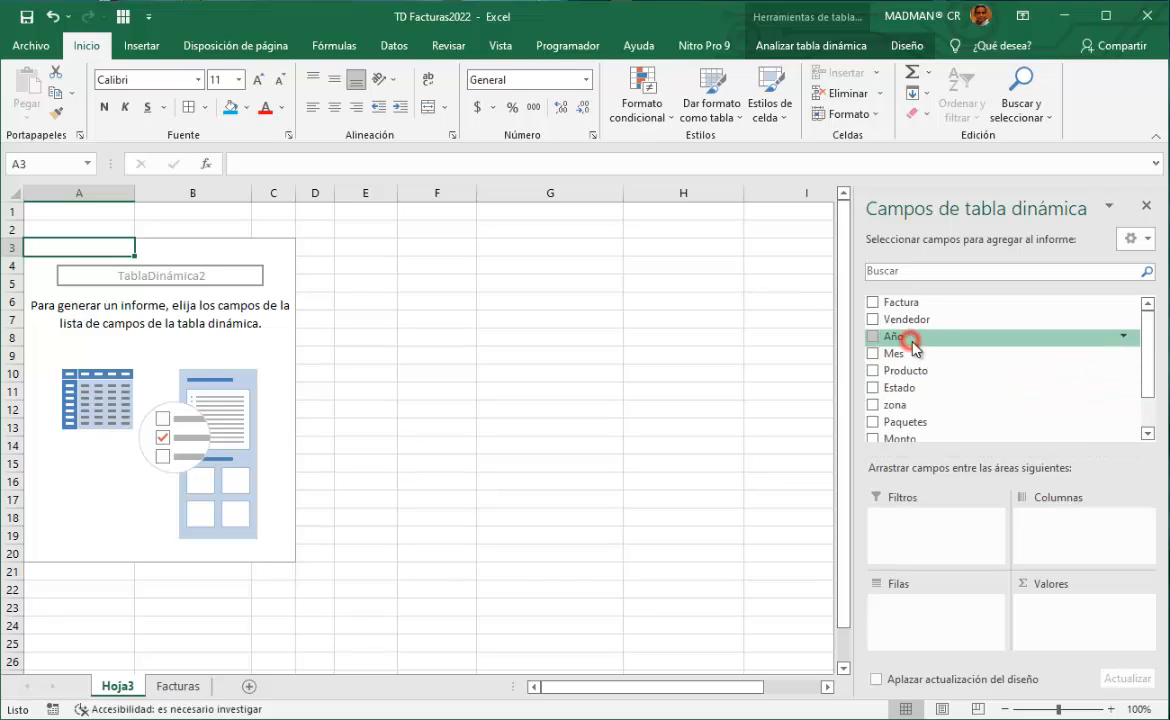
left_click_drag(913, 345, 930, 624)
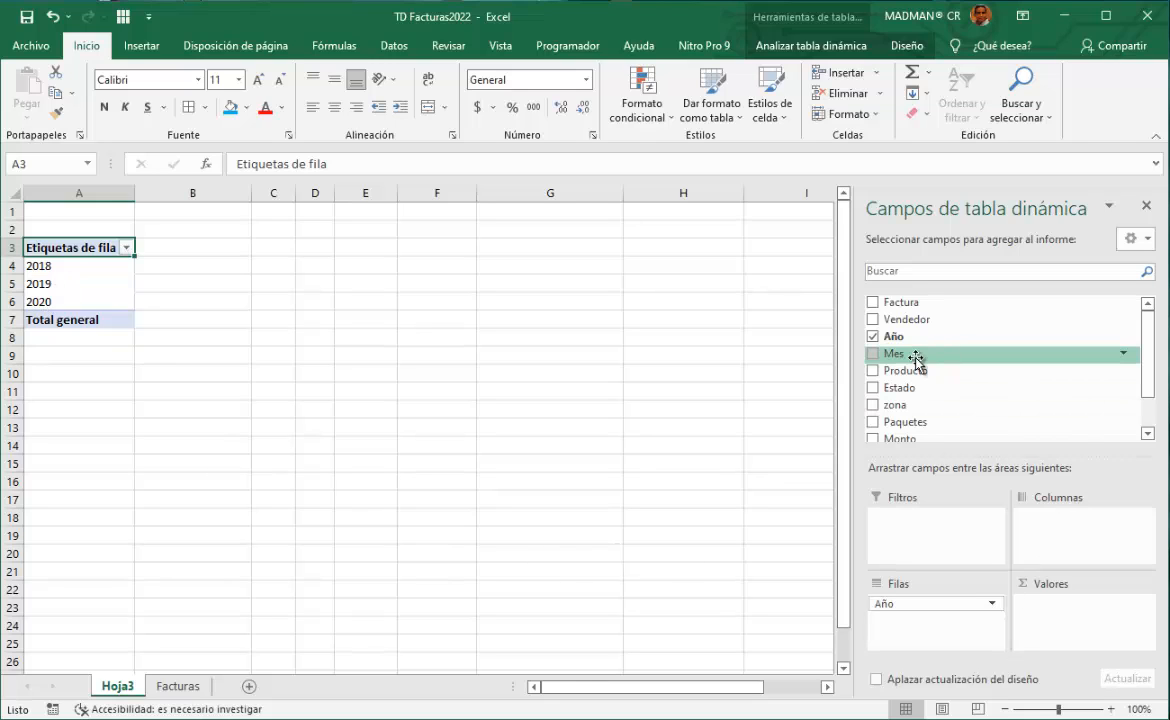
left_click_drag(900, 357, 975, 495)
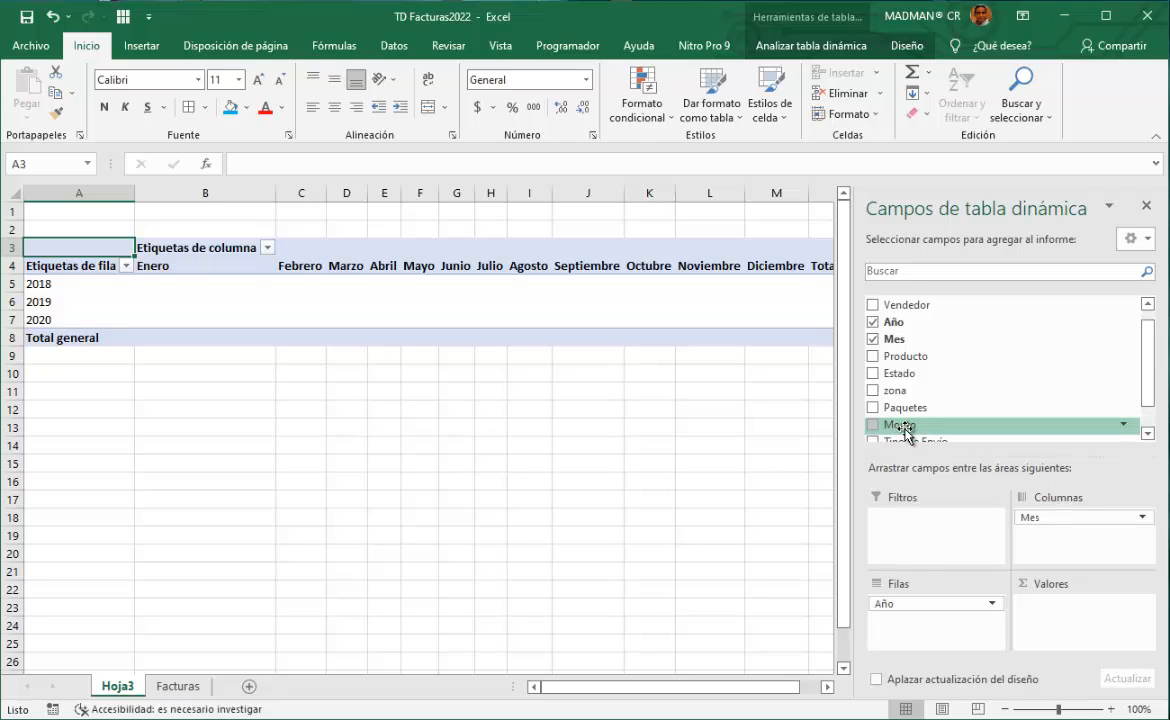
left_click_drag(905, 428, 1060, 612)
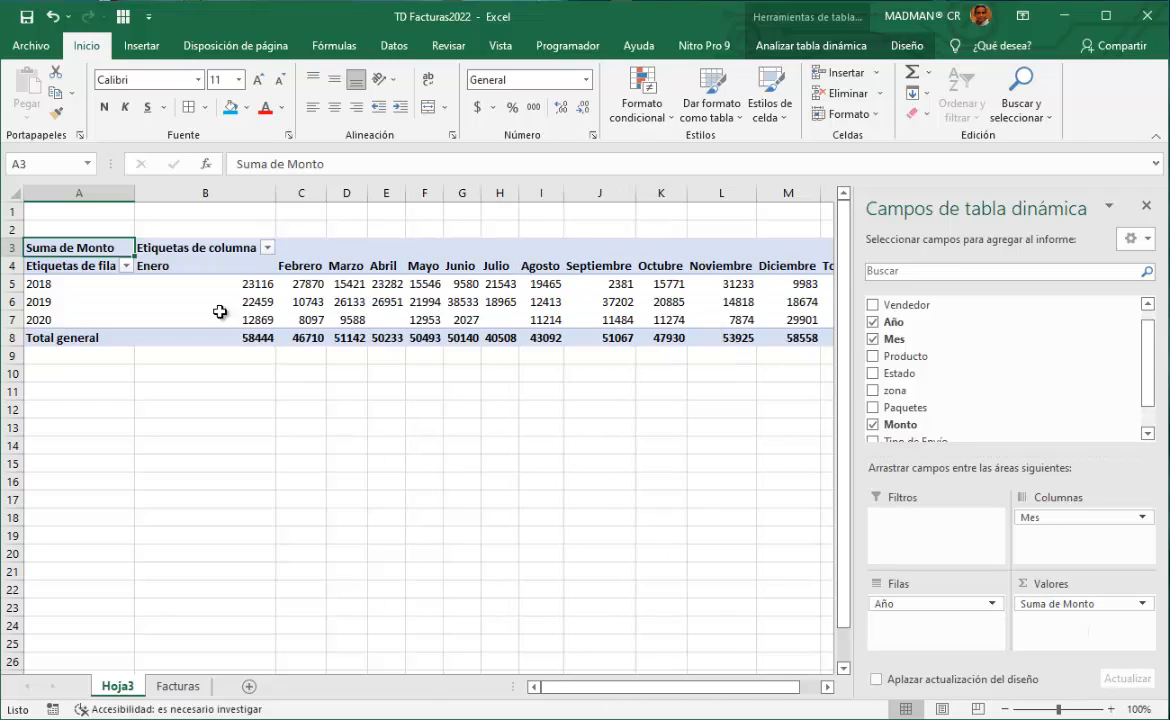
Examine the 2020 cells for Abril and Julio, and move Mes from the columns to the rows below Año
left_click(384, 321)
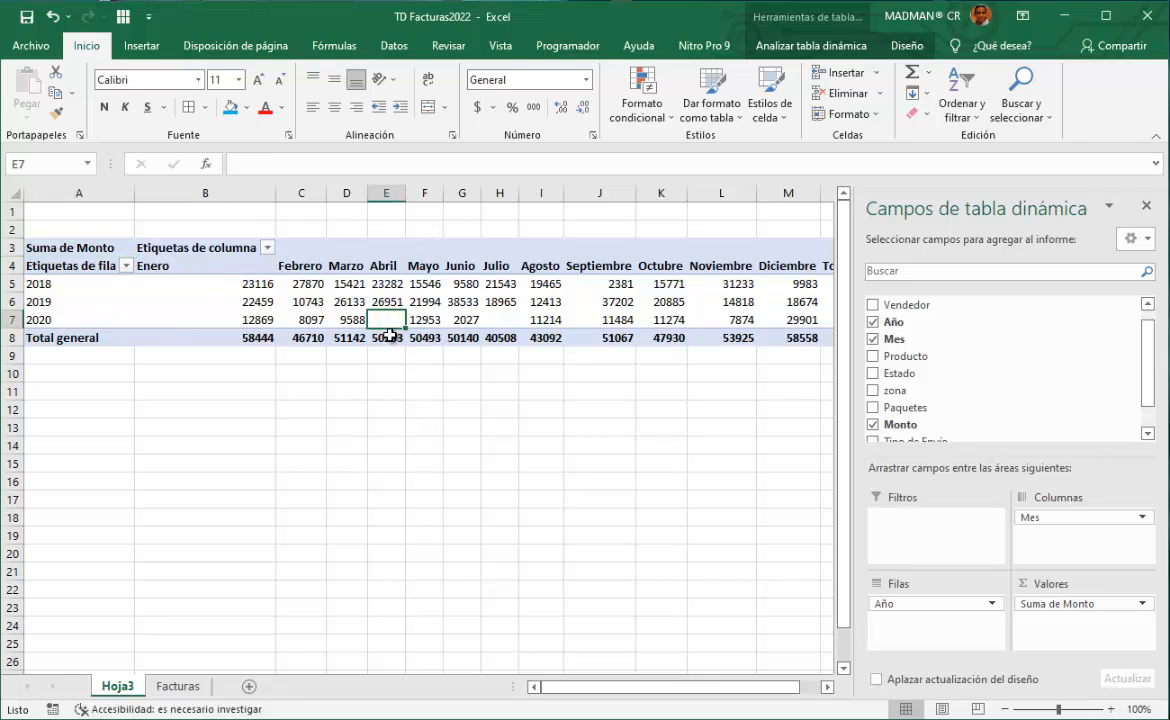
left_click(500, 319)
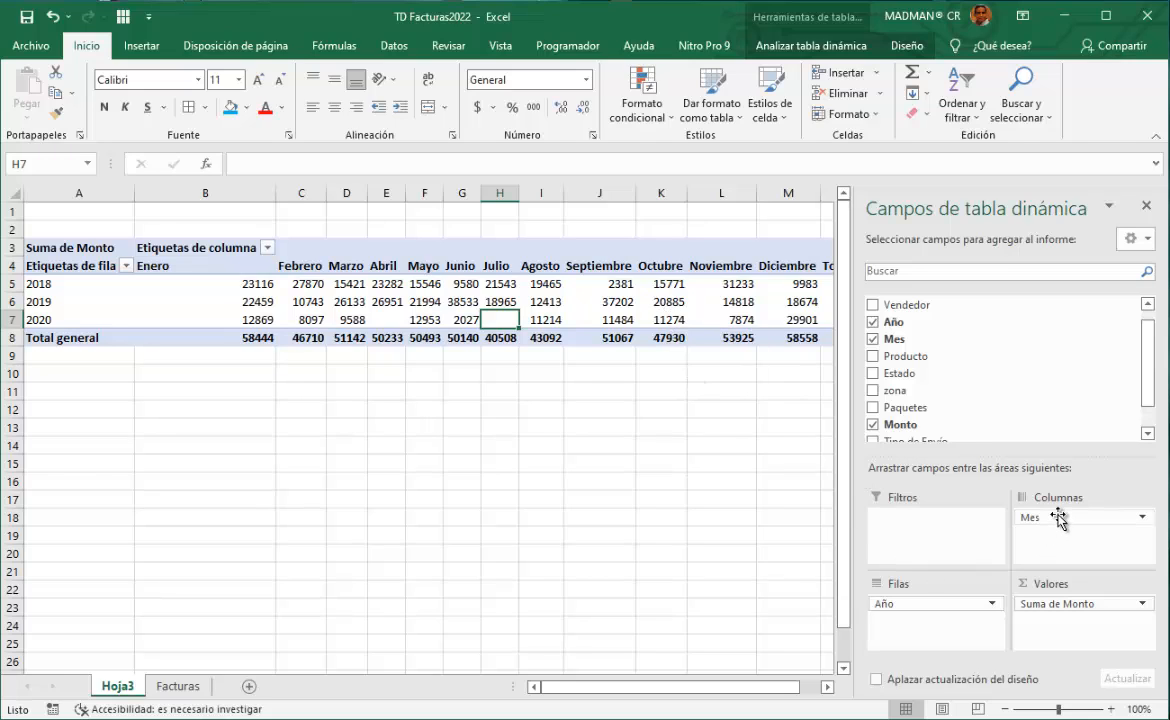
left_click_drag(1058, 518, 919, 620)
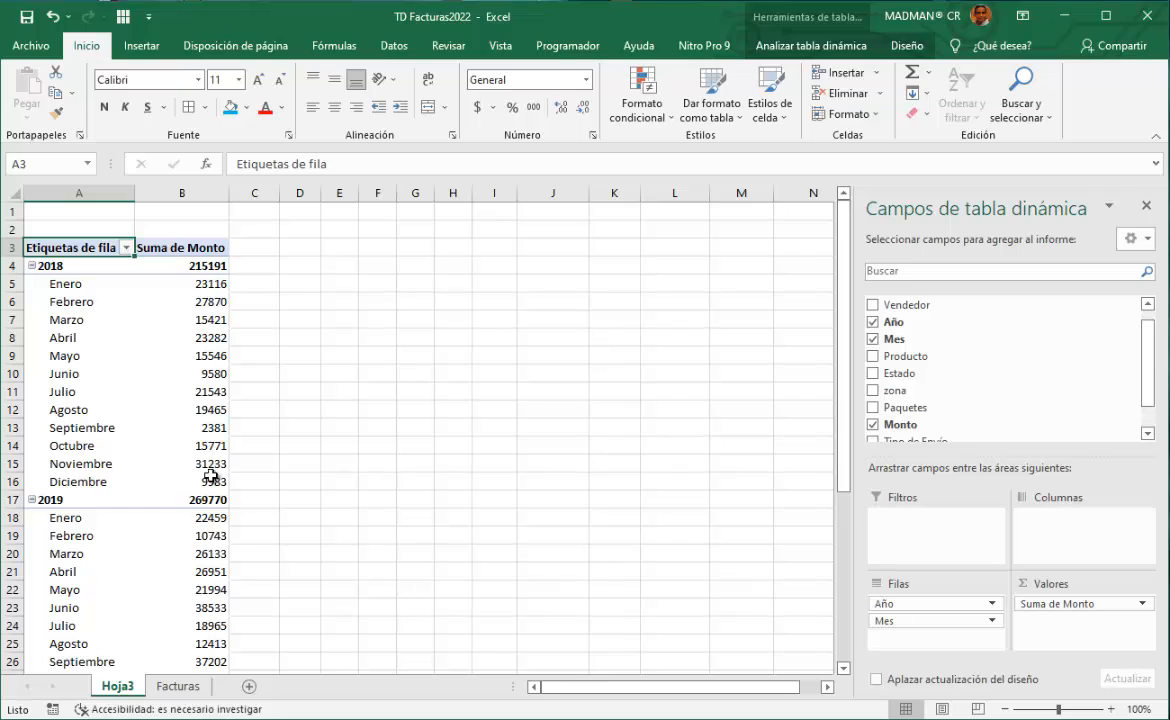
Examine the monthly Monto sums under 2018, 2019 and 2020 down to the grand total
scroll(205, 505, "down", 5)
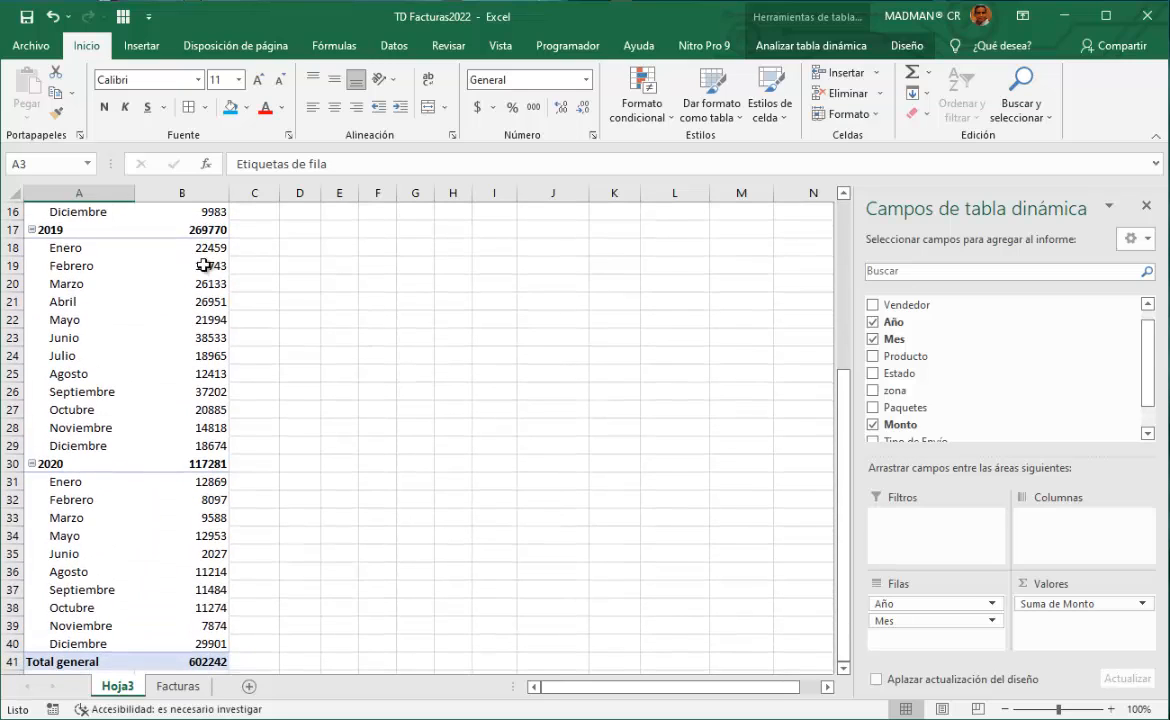
scroll(210, 447, "down", 1)
scroll(210, 447, "down", 3)
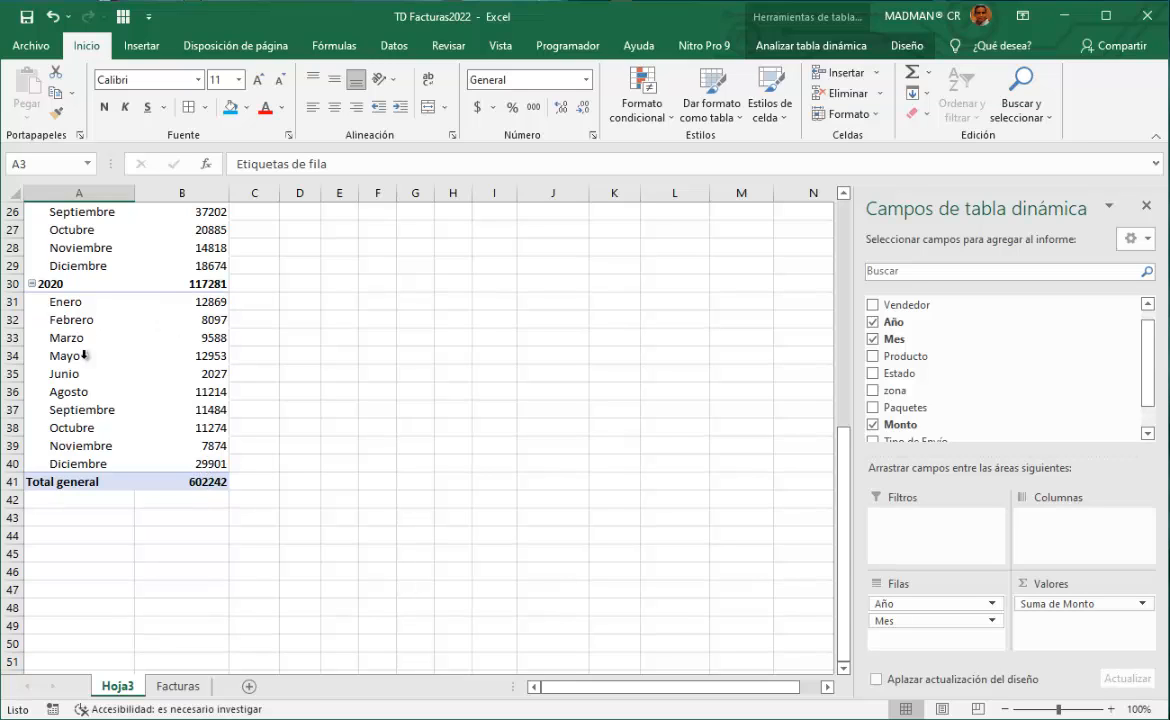
left_click(201, 482)
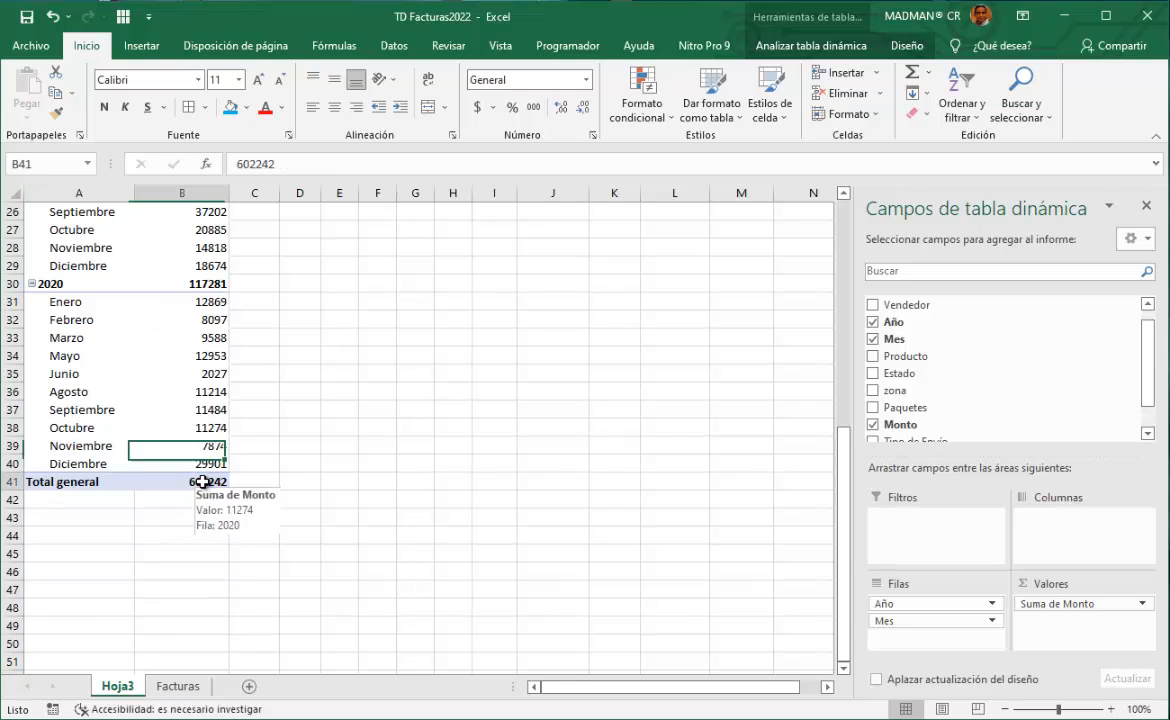
scroll(449, 504, "up", 8)
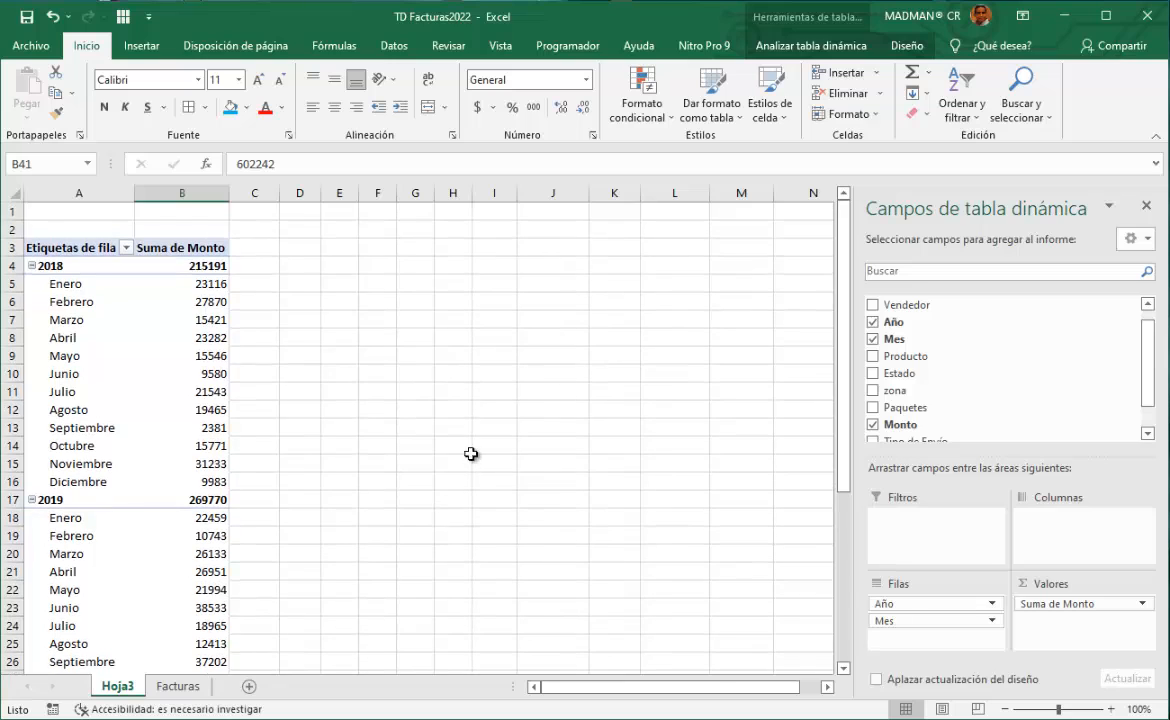
left_click(473, 432)
left_click(207, 373)
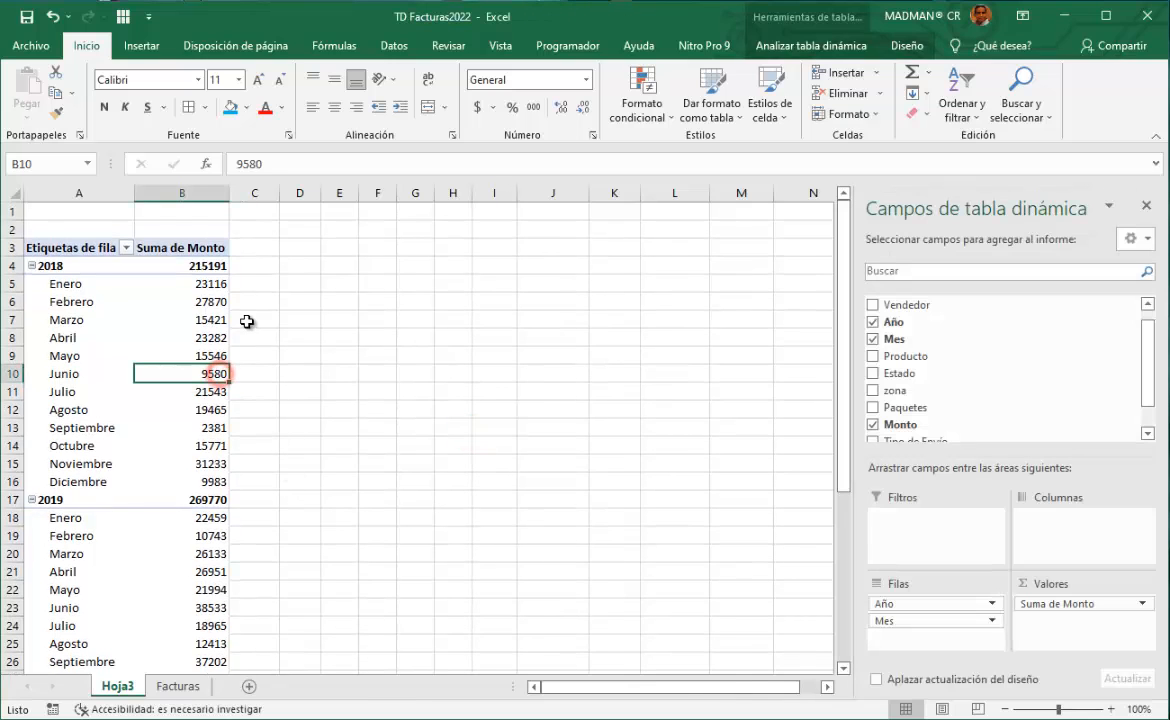
scroll(278, 453, "down", 5)
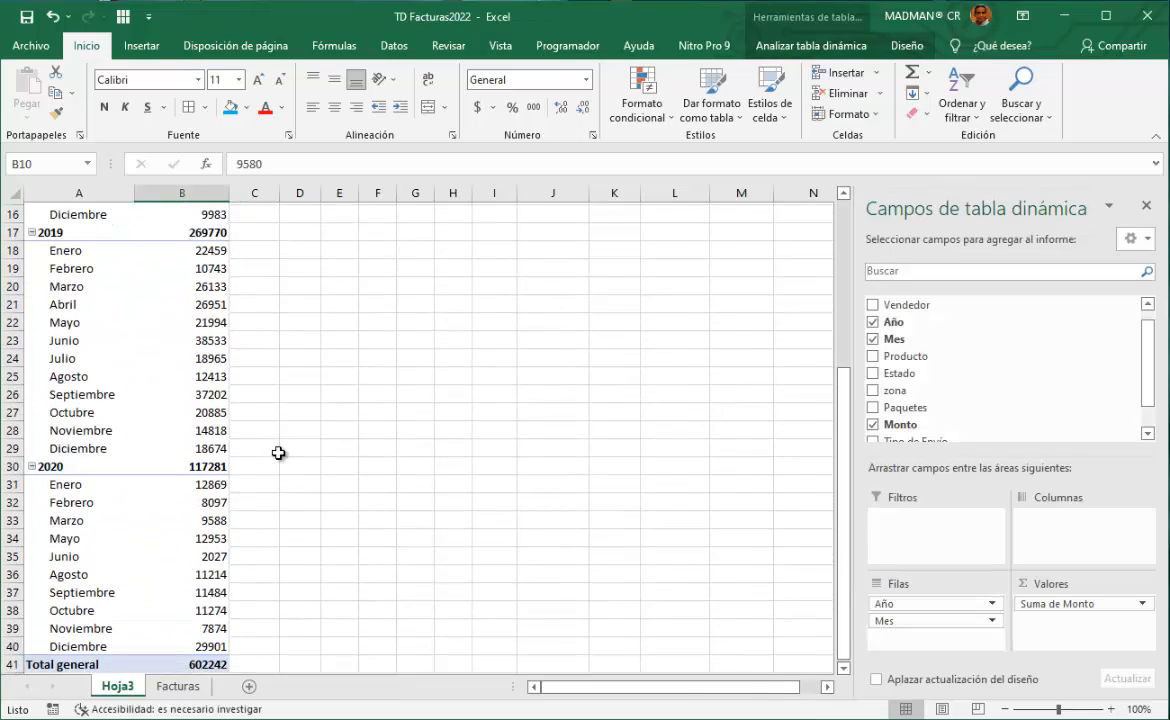
scroll(278, 453, "down", 2)
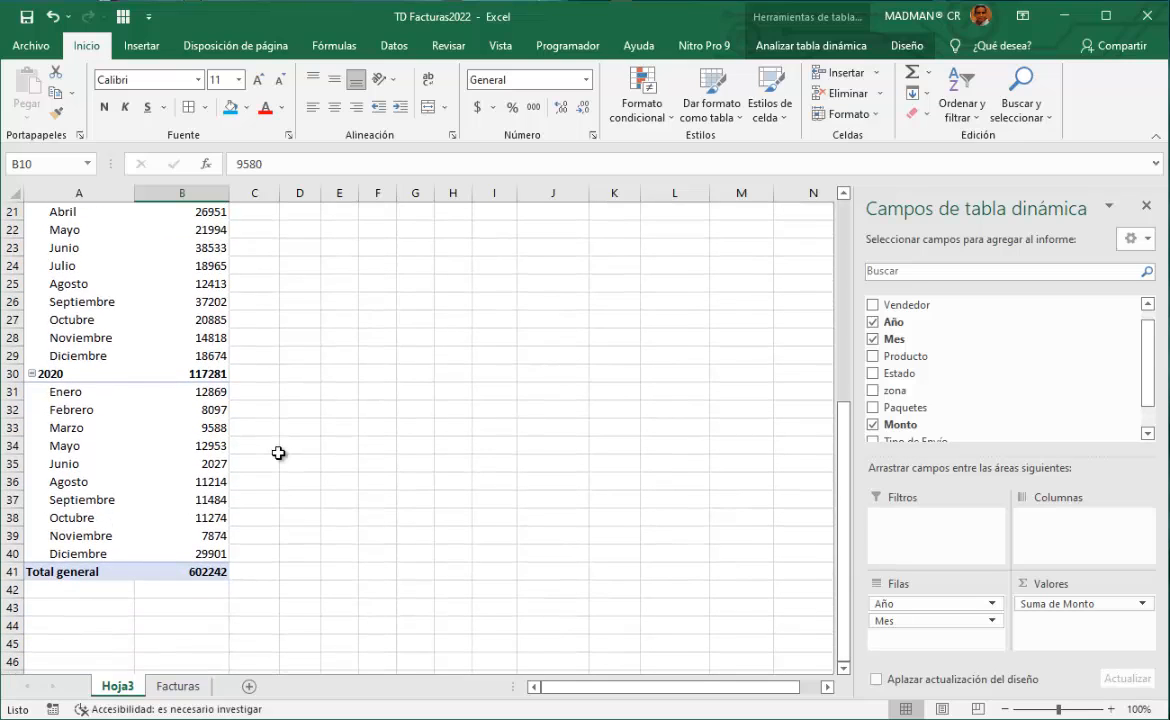
scroll(235, 488, "up", 5)
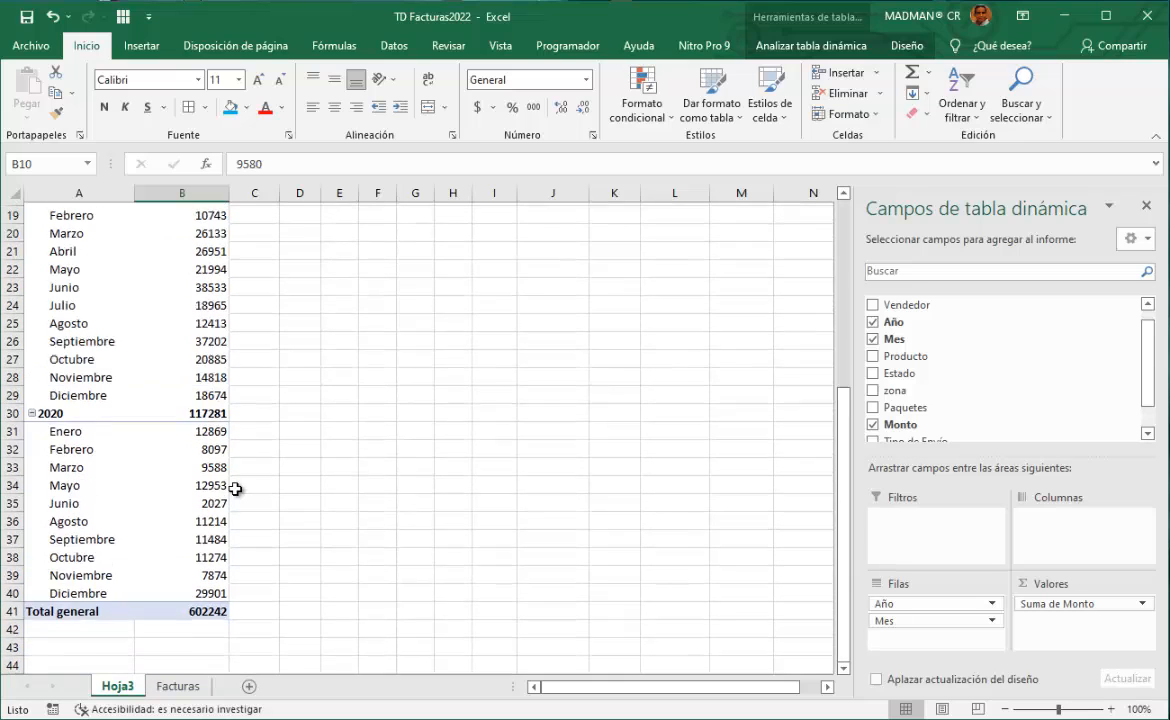
scroll(235, 488, "up", 2)
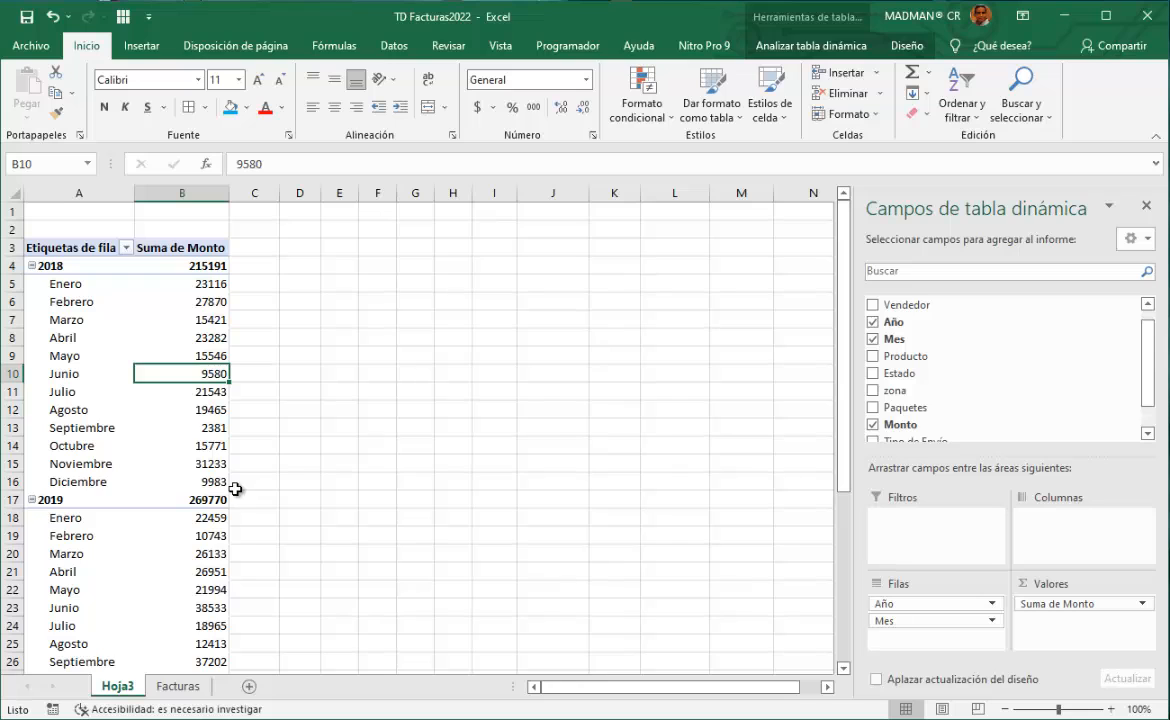
Format the Suma de Monto values as Contabilidad with 2 decimal places and the $ symbol
left_click(1139, 604)
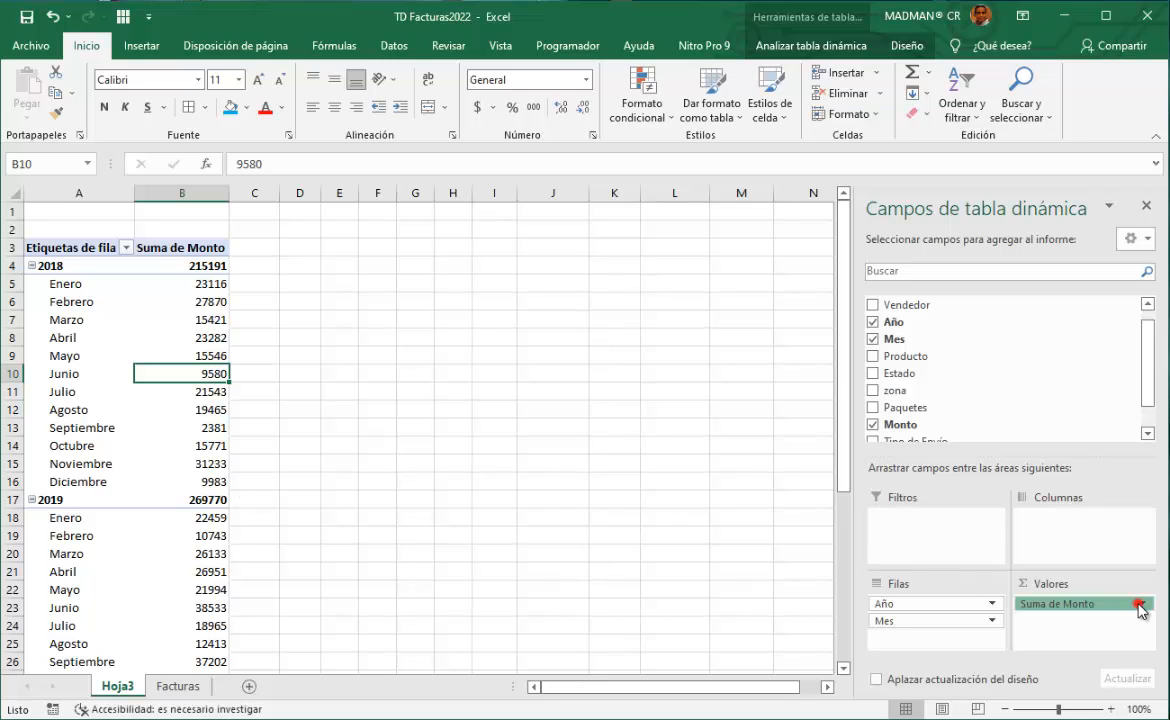
left_click(1019, 541)
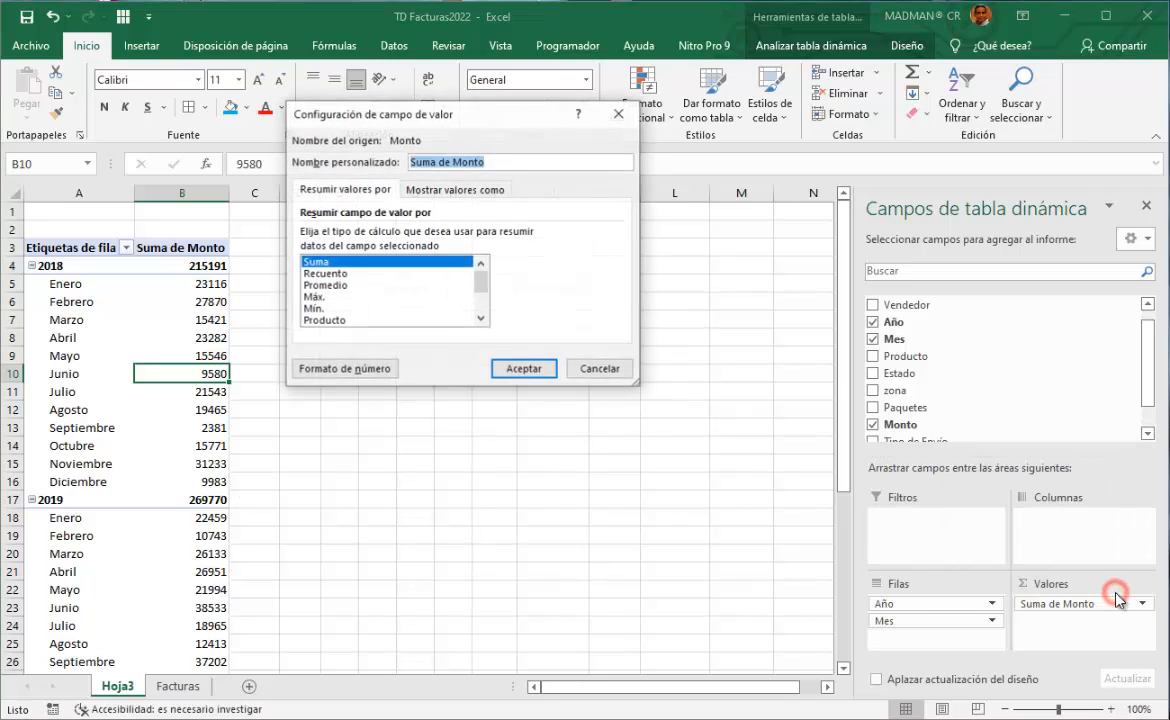
left_click(380, 370)
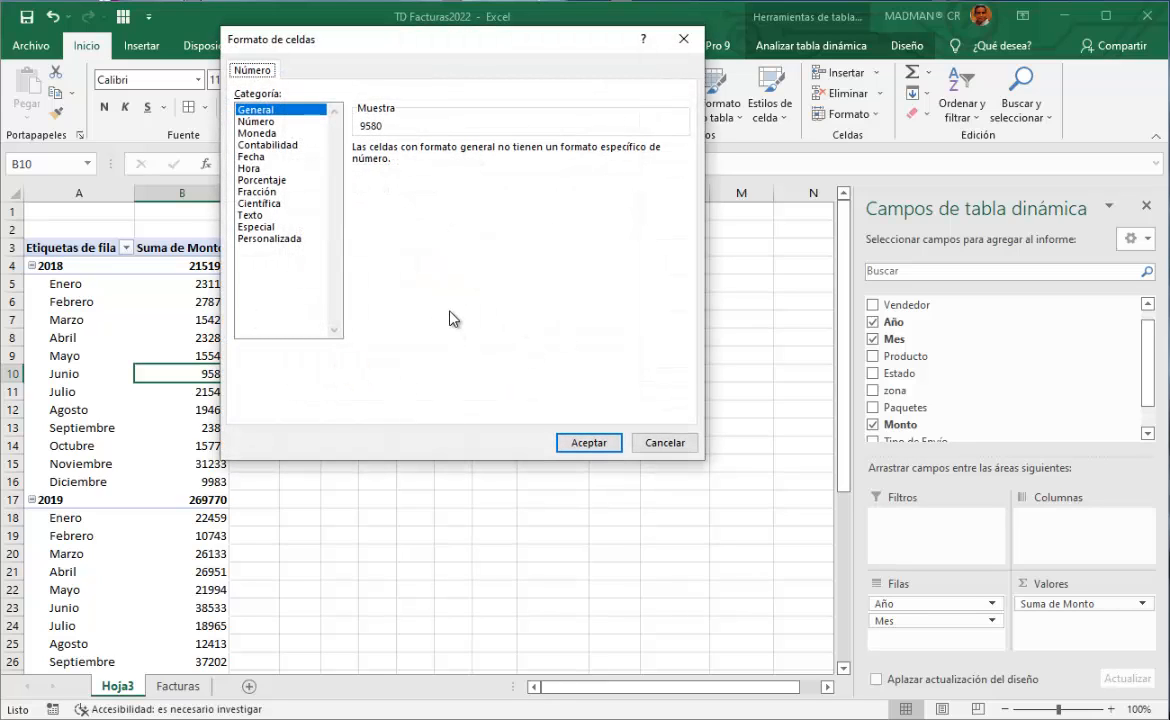
left_click(257, 134)
left_click(266, 145)
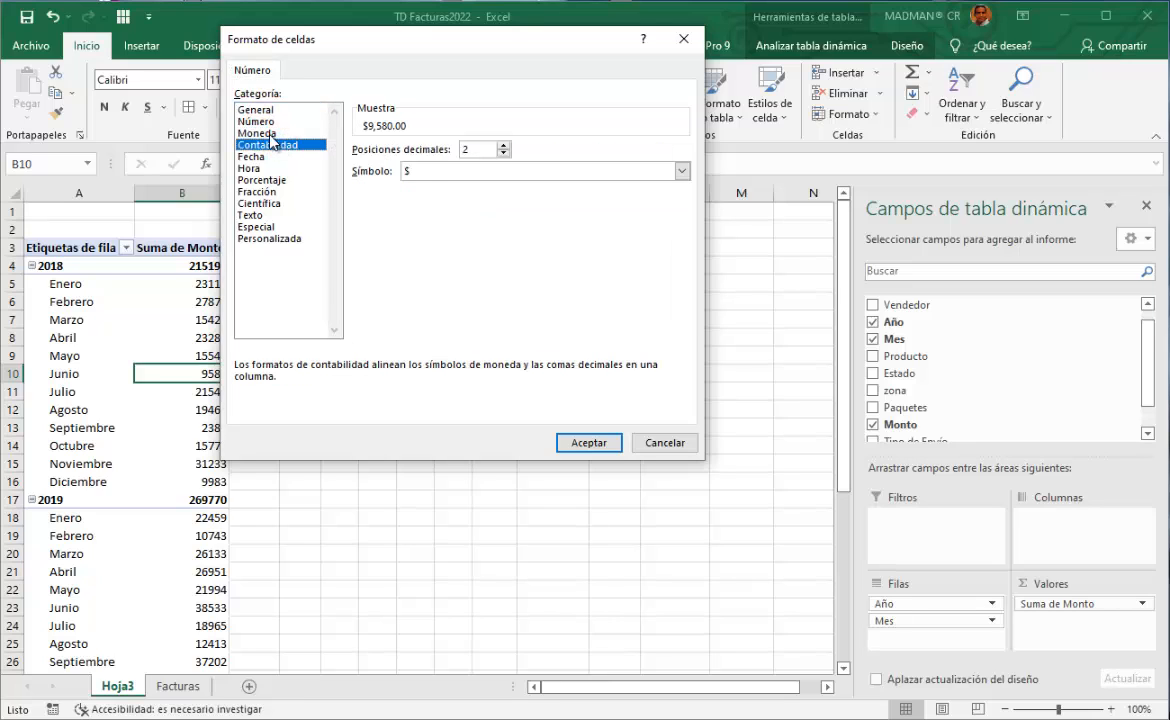
left_click(260, 133)
left_click(268, 145)
left_click(589, 442)
left_click(525, 369)
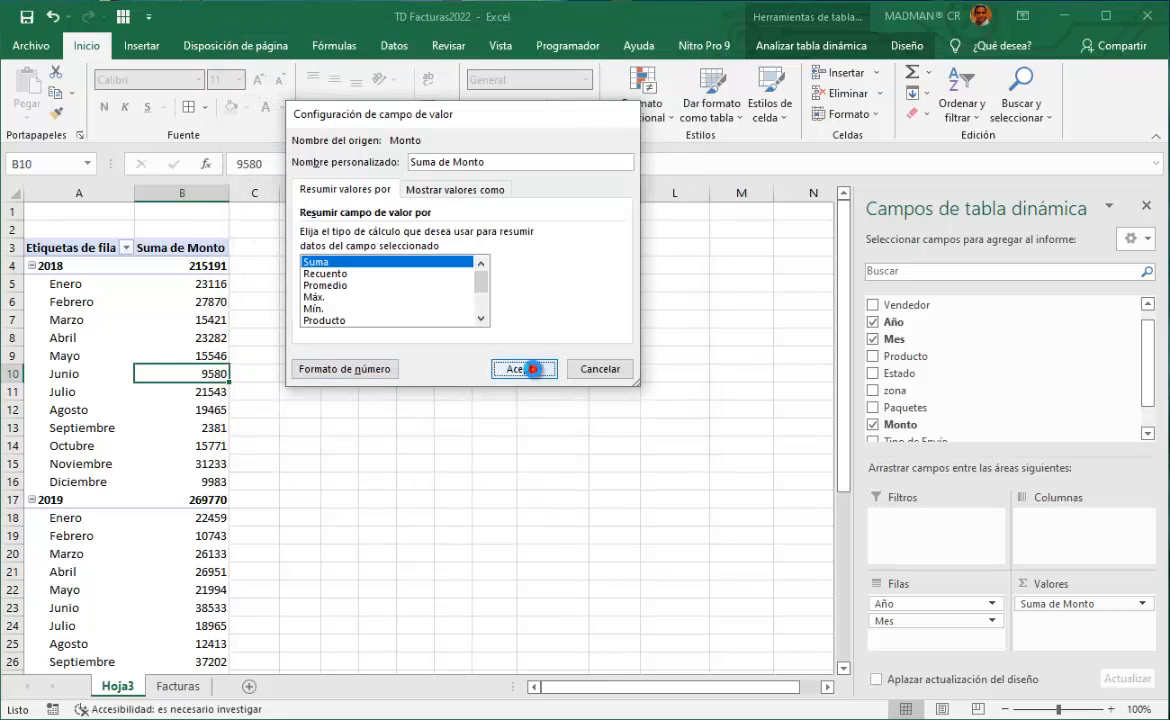
Review the formatted amounts through the grand total and compare the Marzo cells of 2018 and 2019
scroll(190, 470, "down", 3)
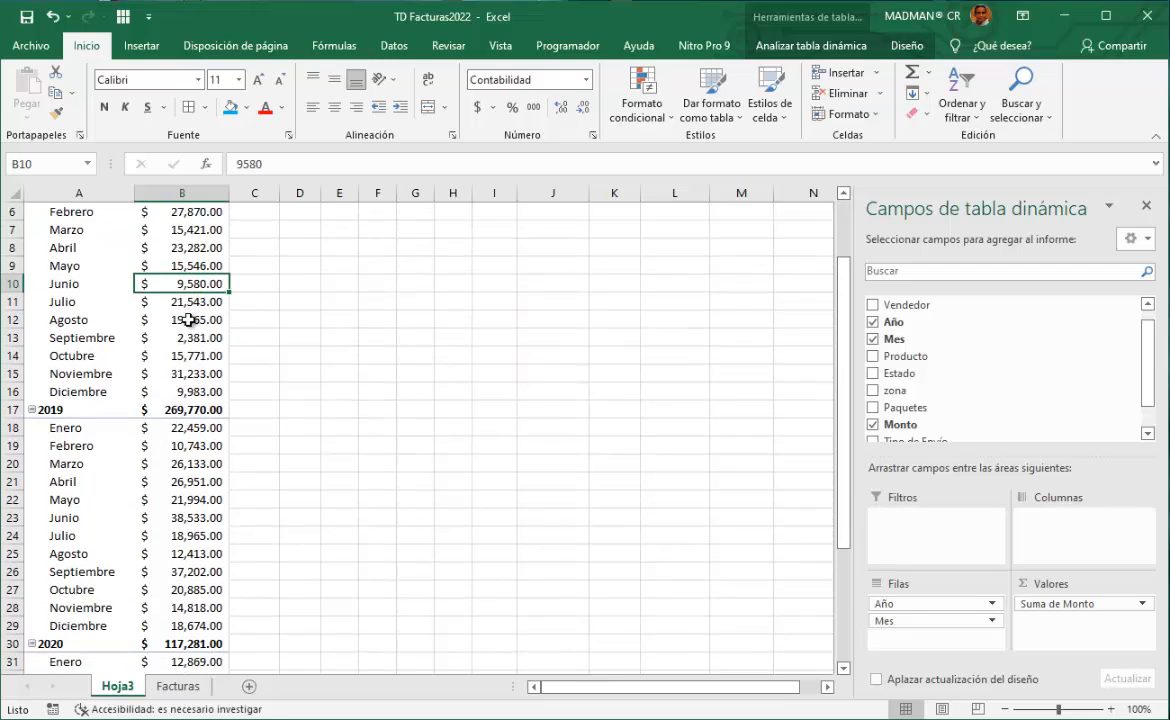
scroll(207, 490, "down", 5)
scroll(207, 494, "up", 8)
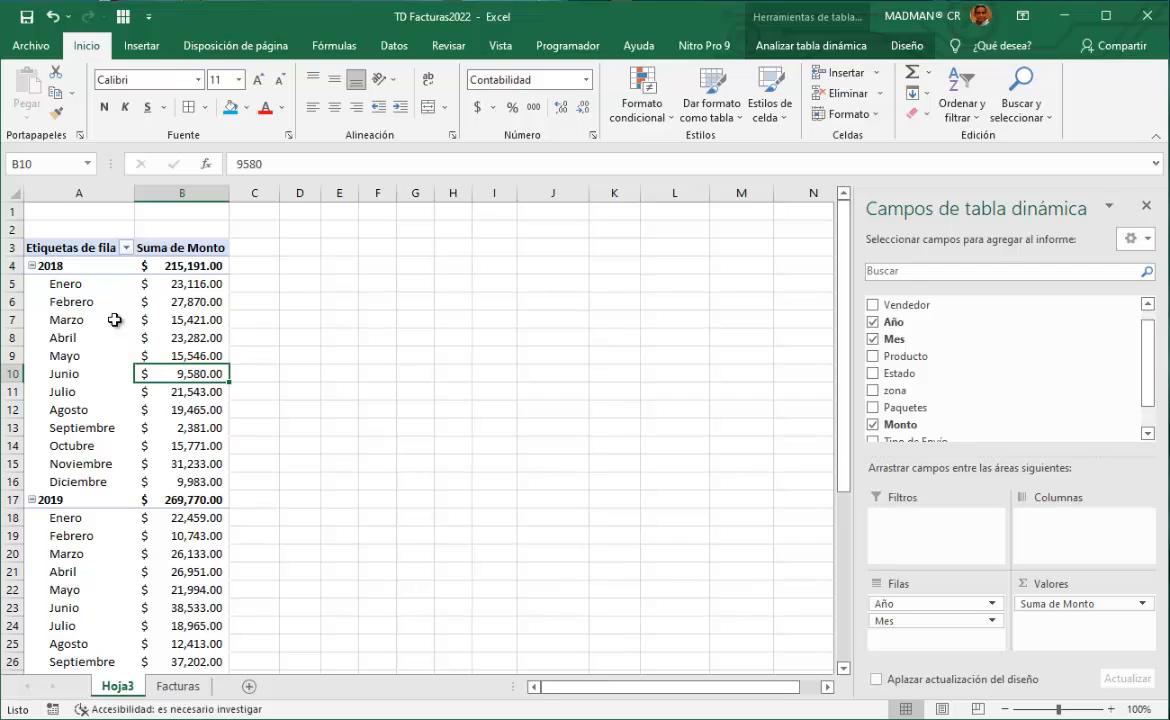
scroll(190, 424, "down", 8)
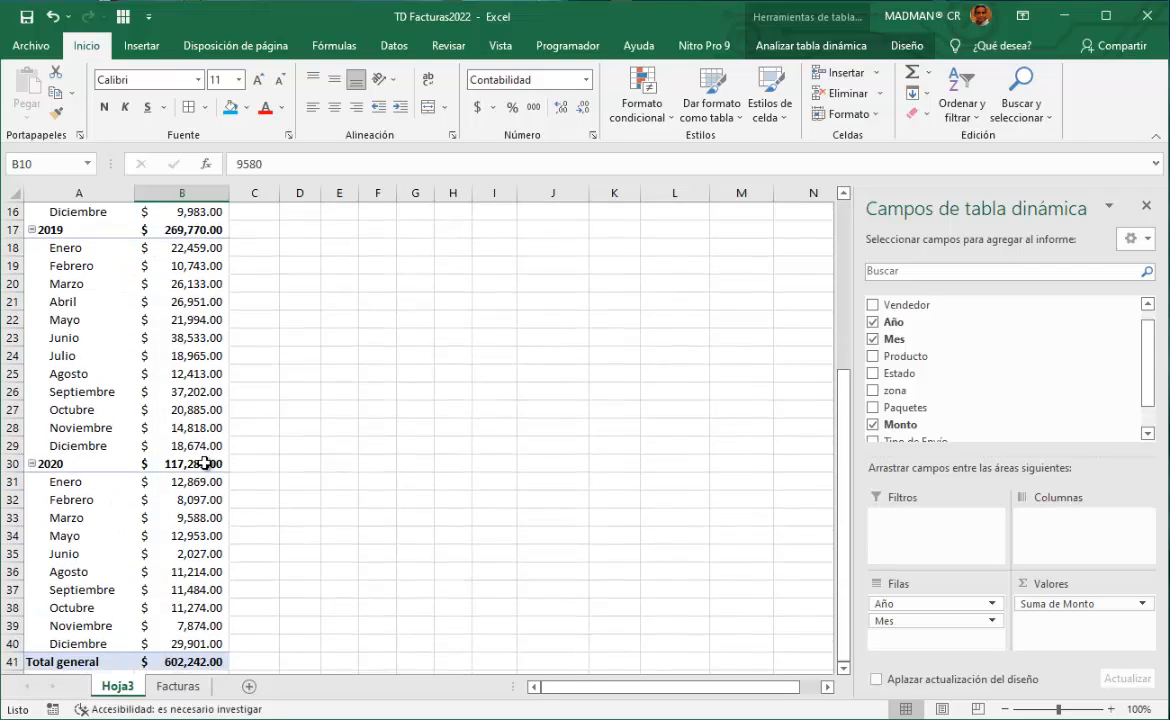
scroll(250, 459, "up", 8)
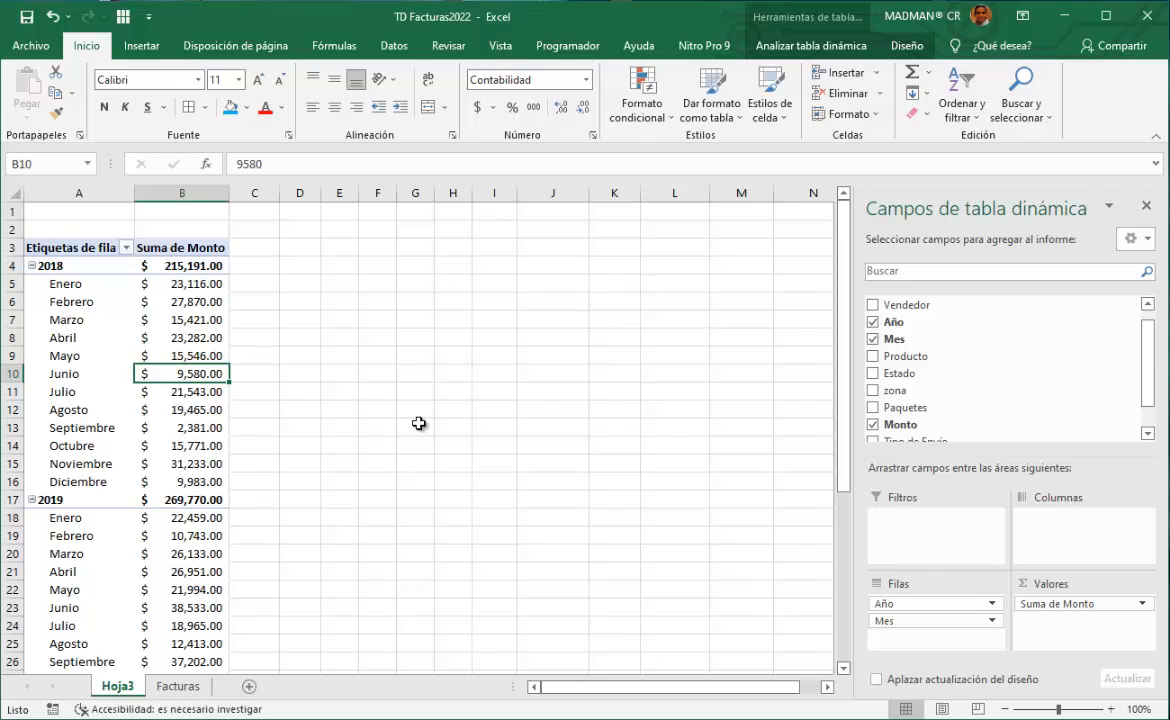
left_click(184, 319)
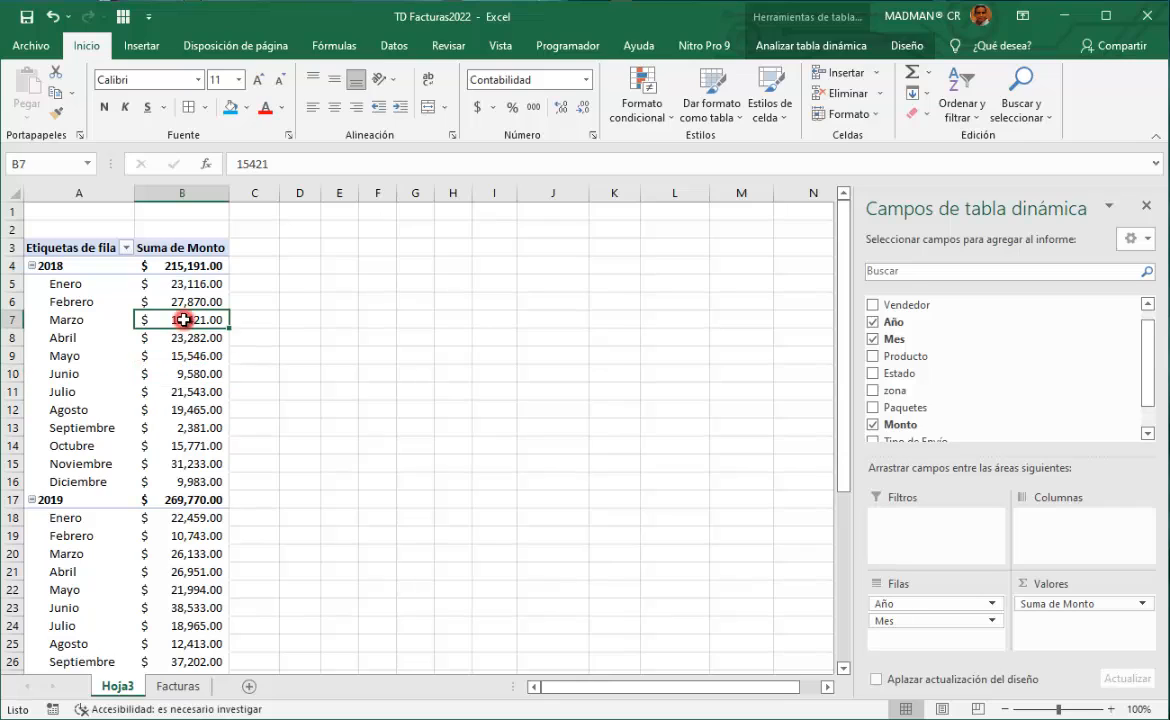
left_click(189, 554)
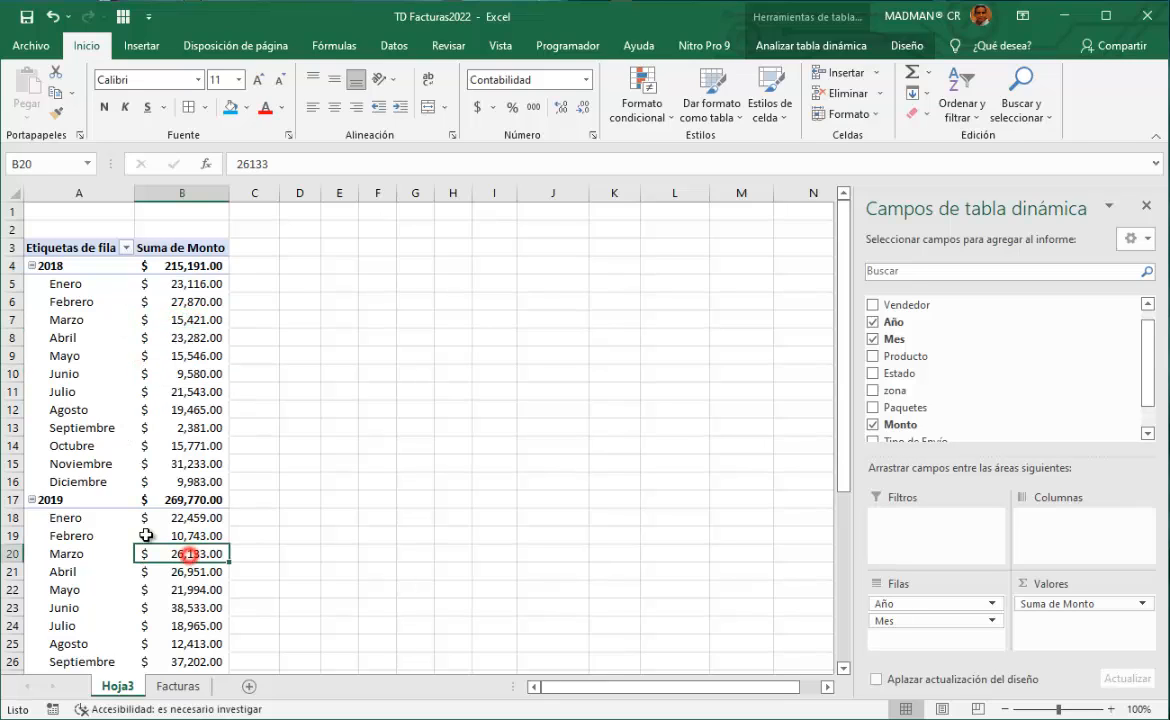
Insert a 2-D clustered column pivot chart from the monthly amounts and enlarge it to about 16.2 by 9.4 cm beside the pivot table
left_click(207, 358)
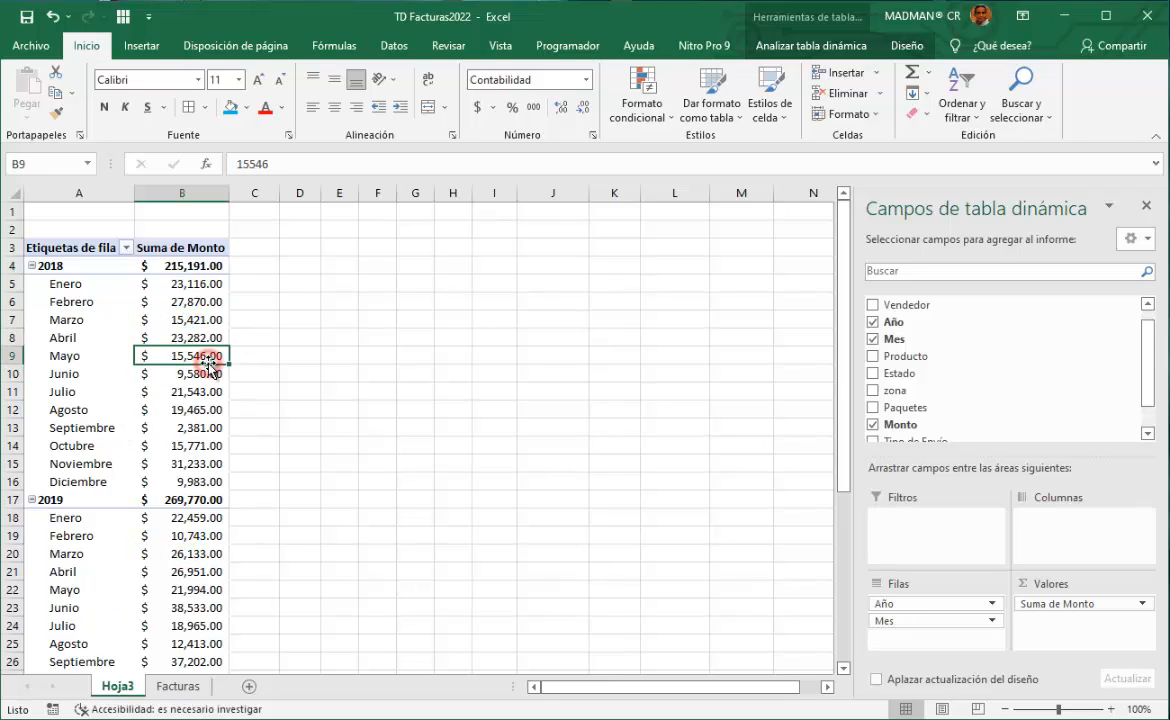
left_click(138, 46)
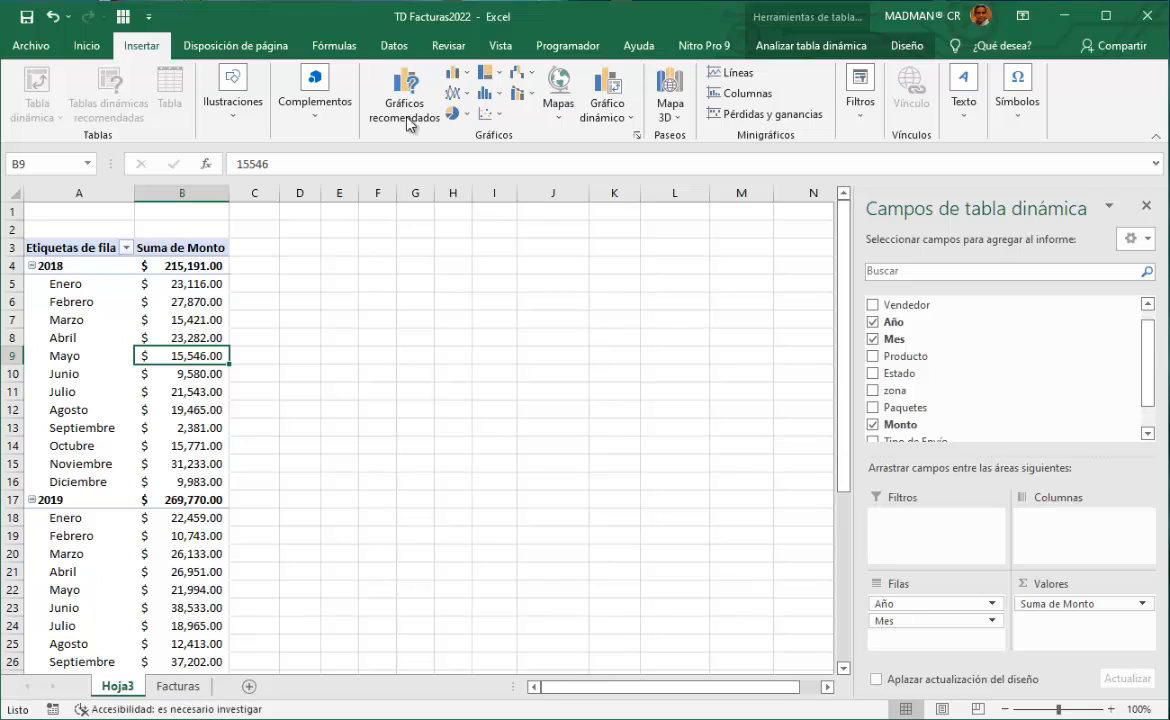
left_click(474, 75)
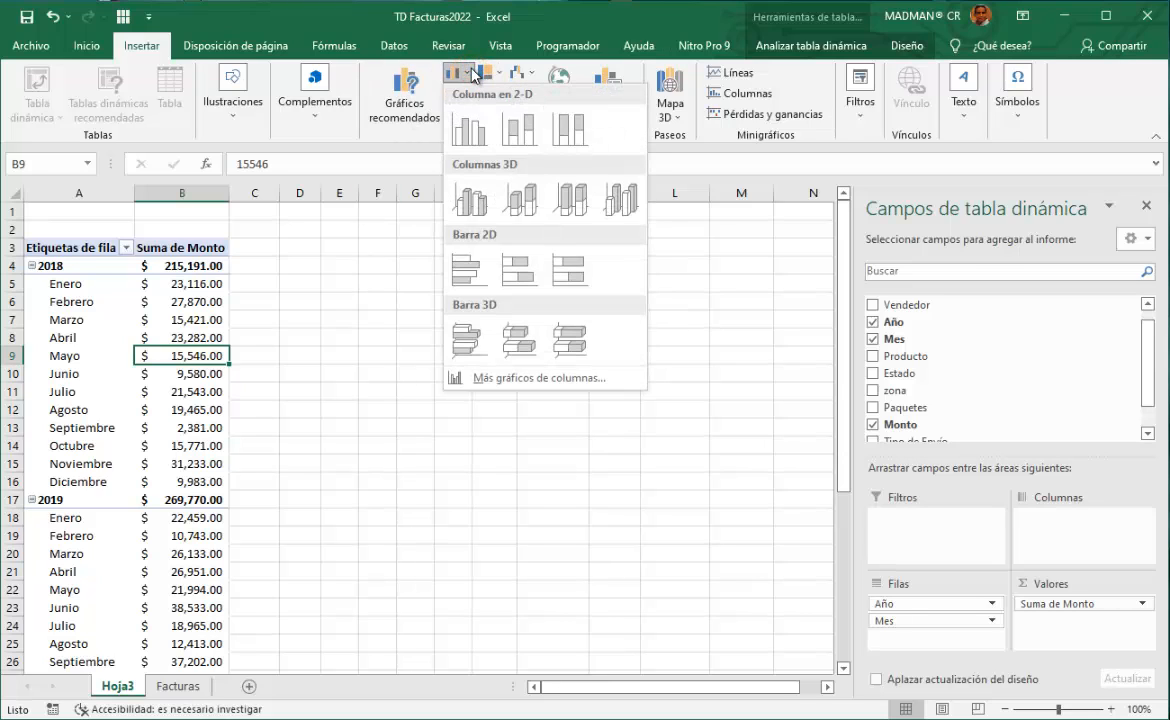
left_click(470, 130)
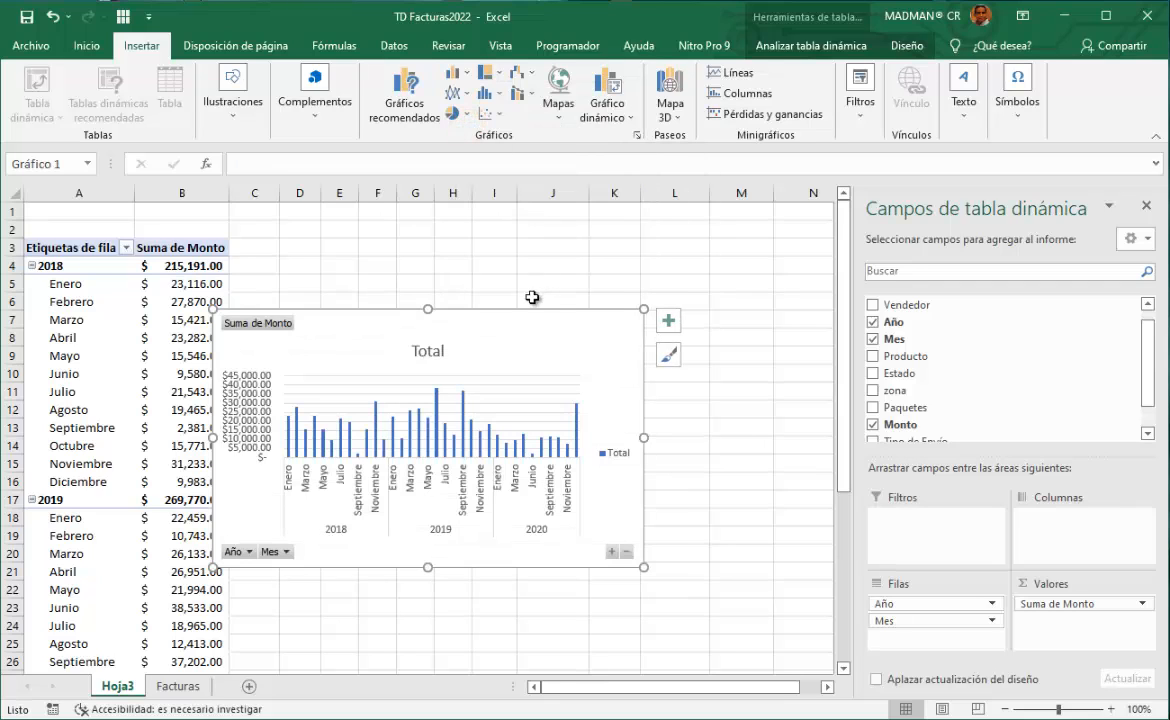
left_click_drag(643, 309, 762, 247)
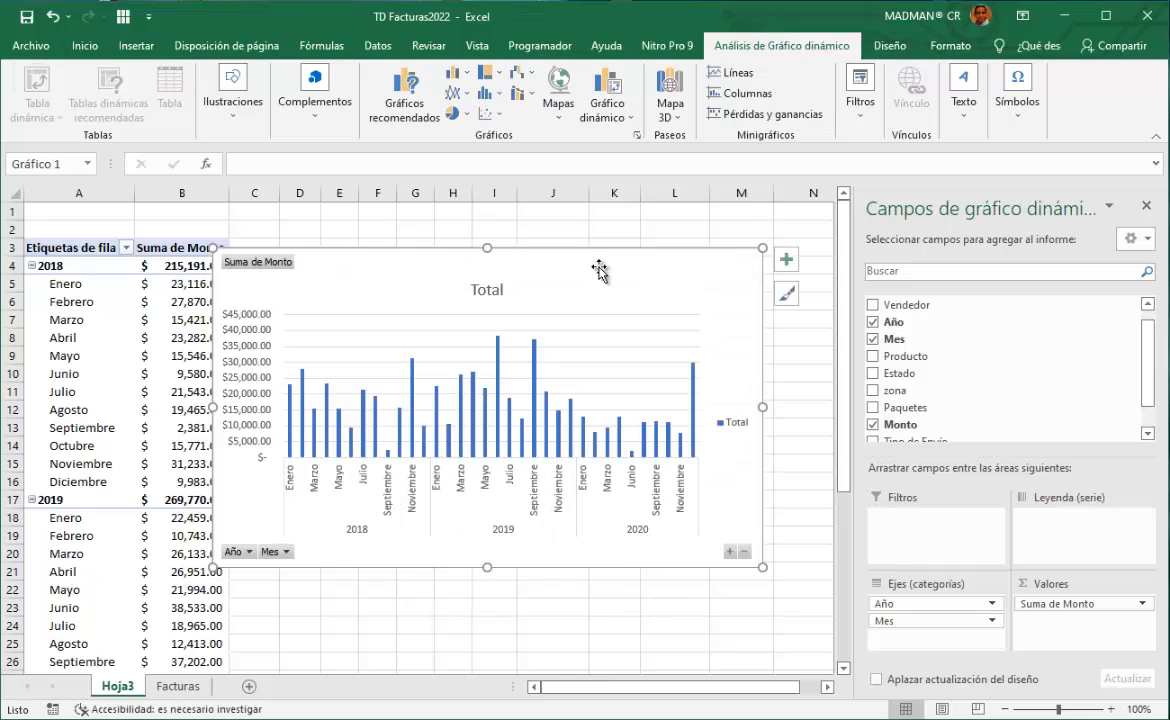
left_click_drag(458, 251, 464, 250)
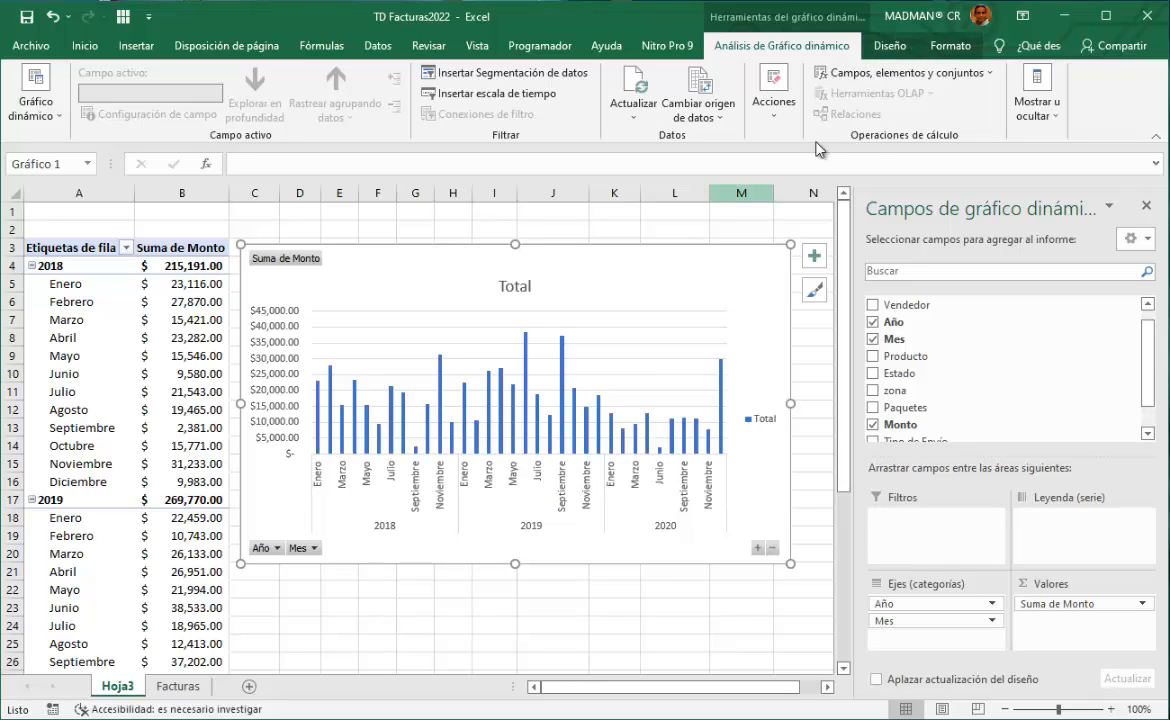
Apply the dark chart style with outlined, glowing blue columns and the first quick layout to the pivot chart
left_click(952, 45)
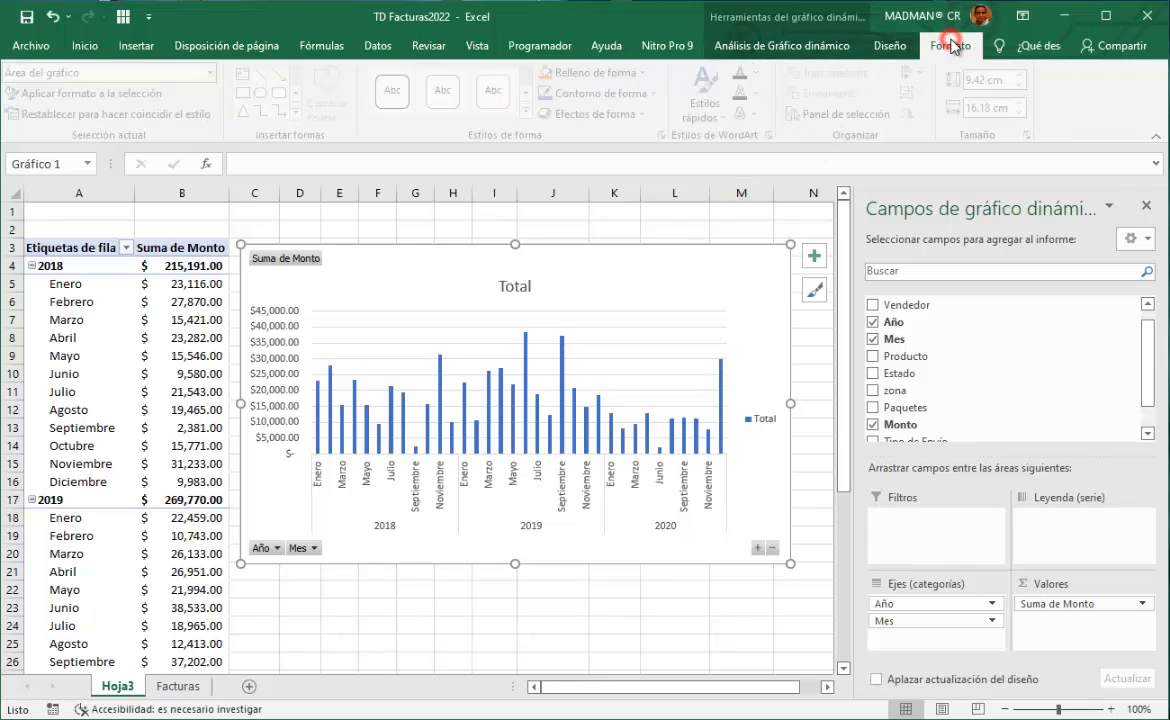
left_click(889, 45)
left_click(849, 110)
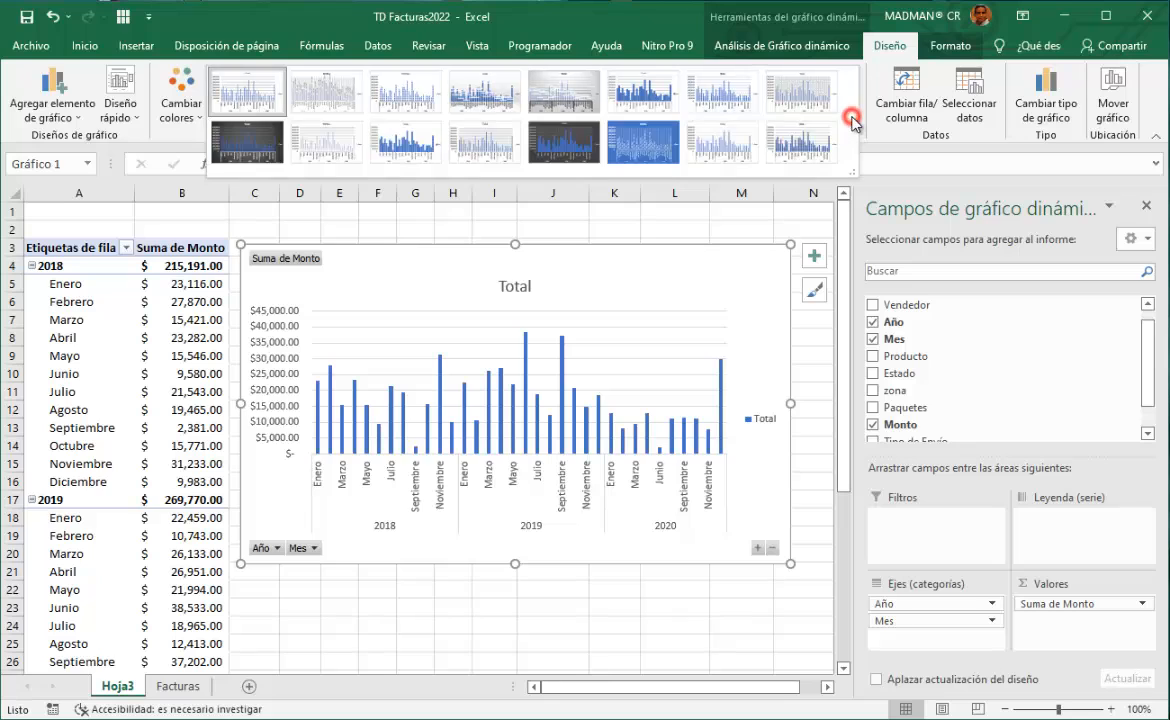
left_click(567, 150)
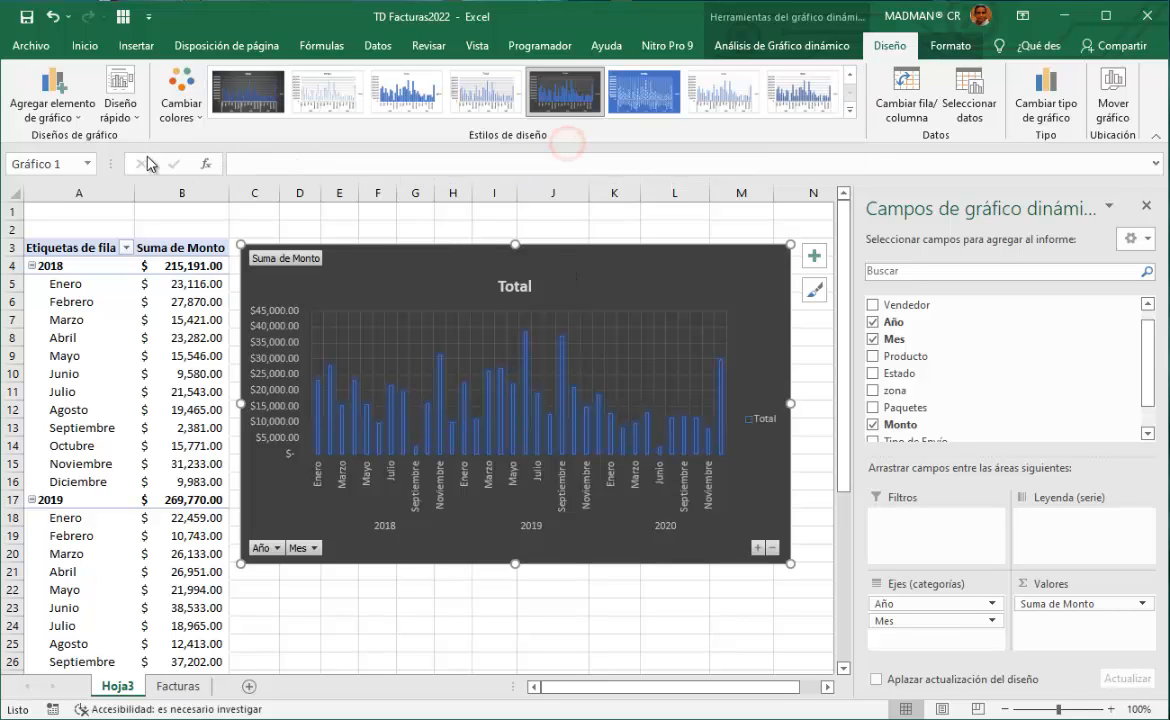
left_click(127, 120)
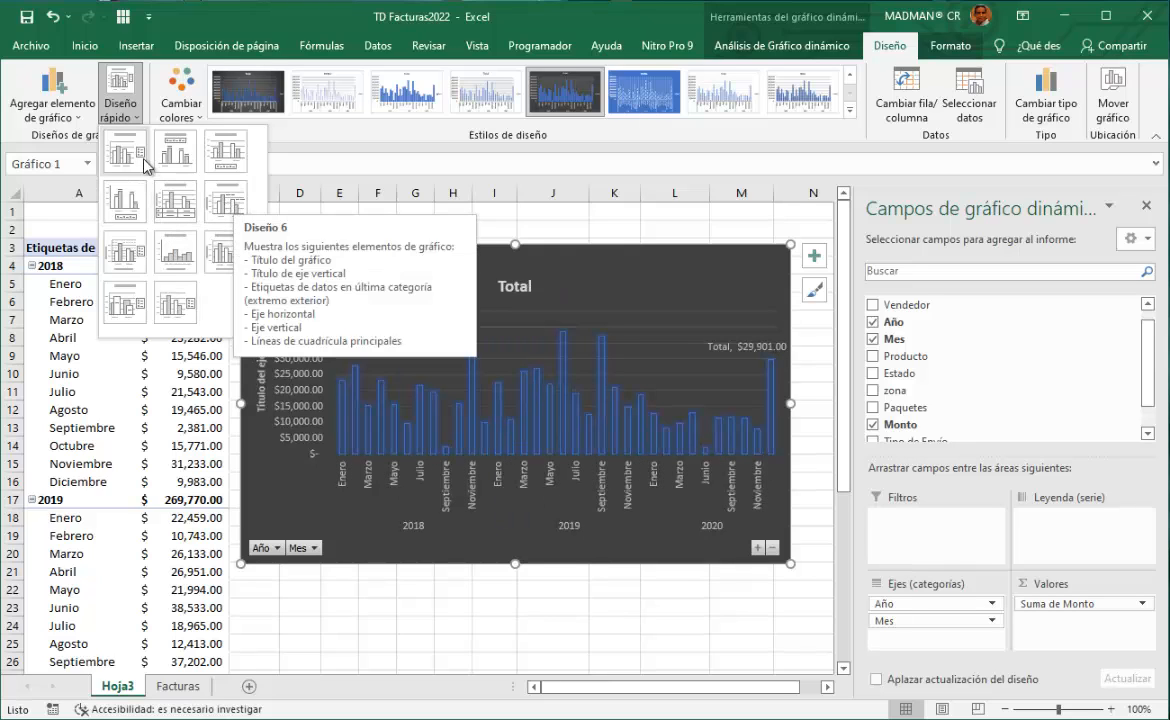
left_click(122, 148)
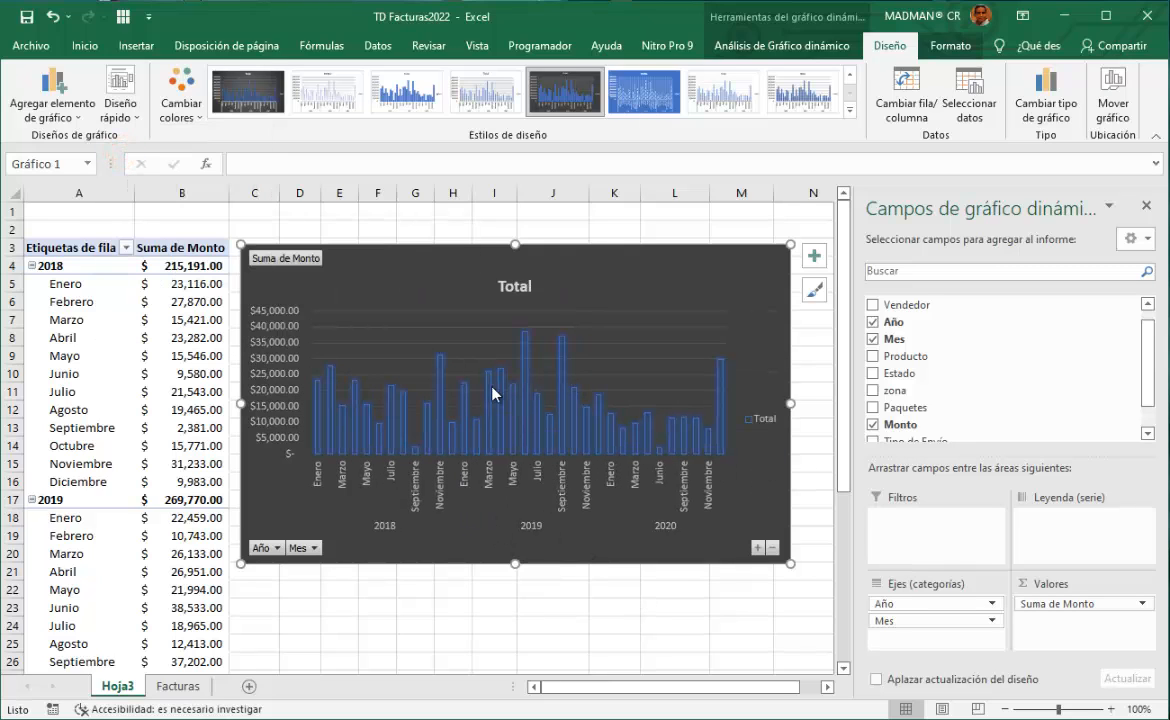
Shift the pivot chart slightly up and away from the pivot table, and widen it into column N
mouse_move(570, 428)
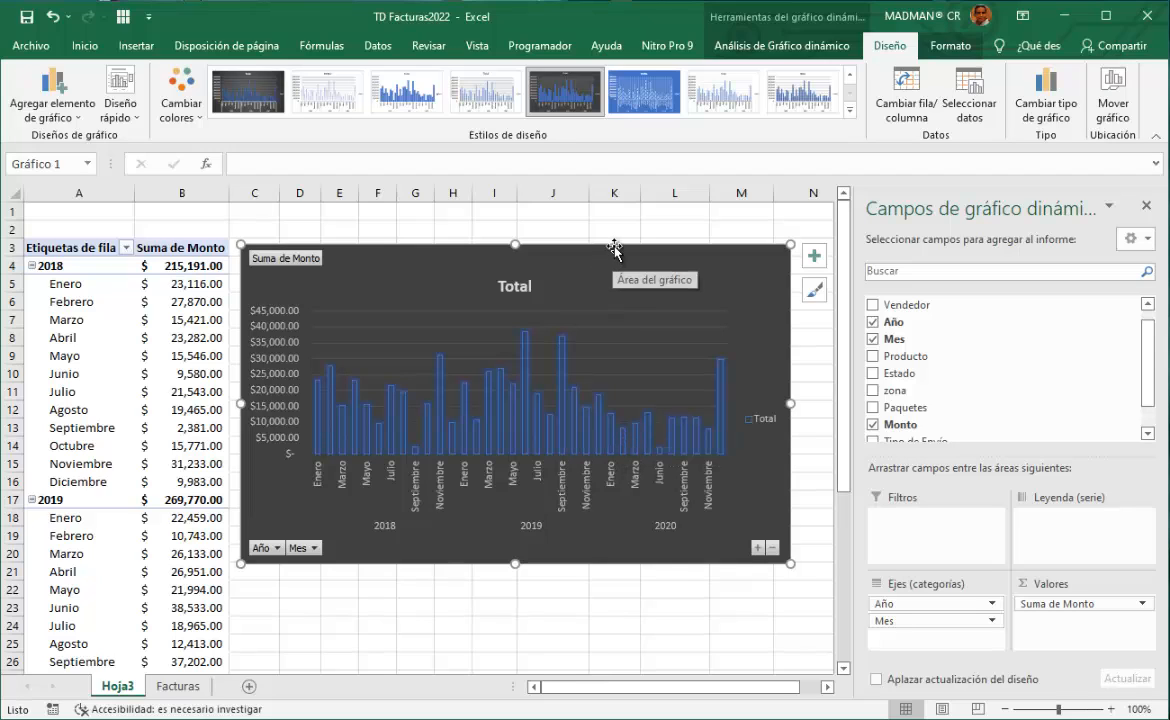
left_click_drag(614, 246, 623, 236)
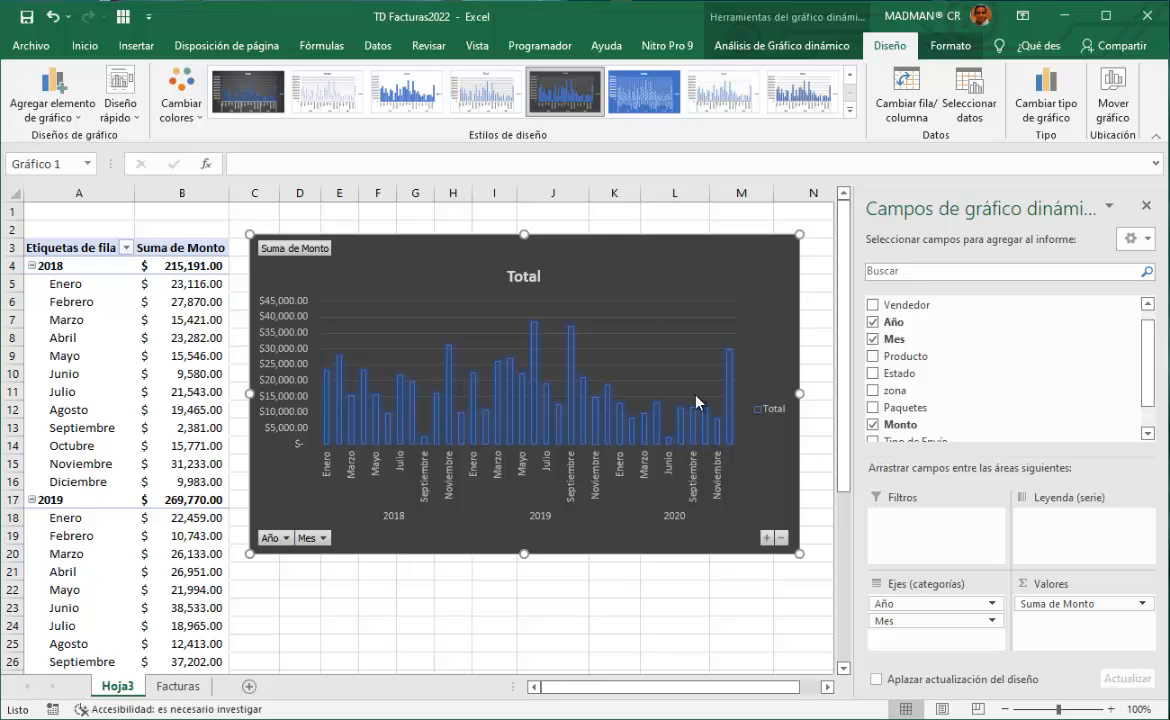
left_click_drag(800, 392, 818, 392)
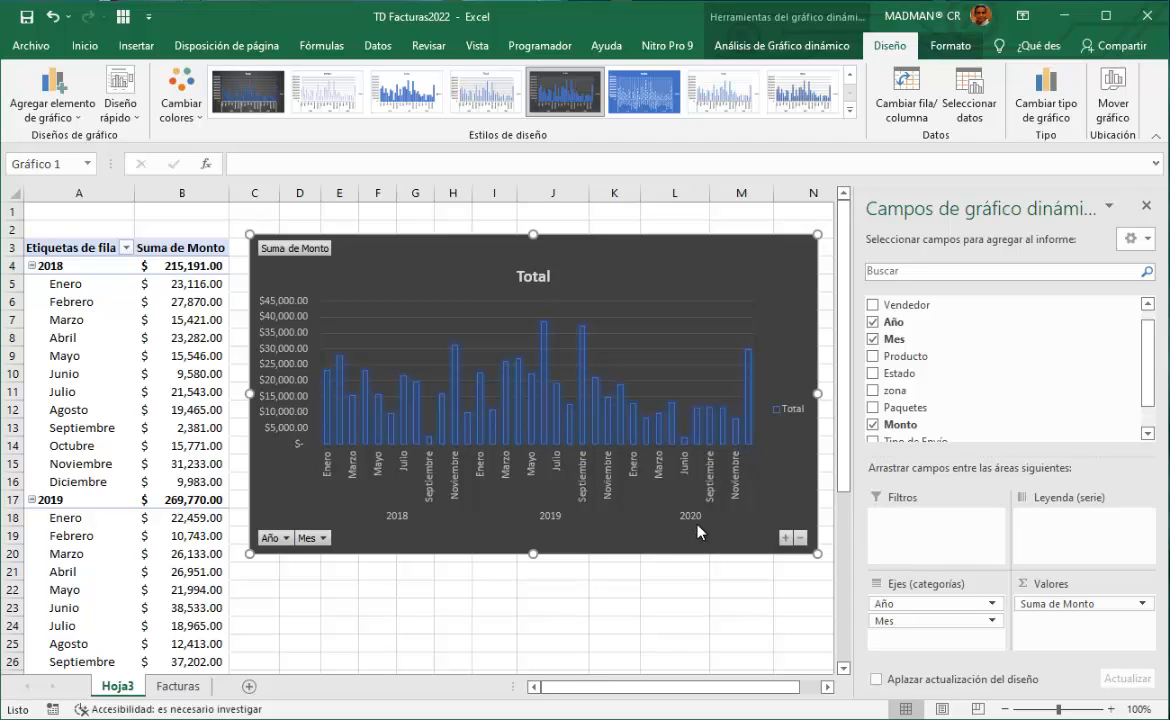
Filter the pivot chart's Año field to show only 2019
left_click(284, 538)
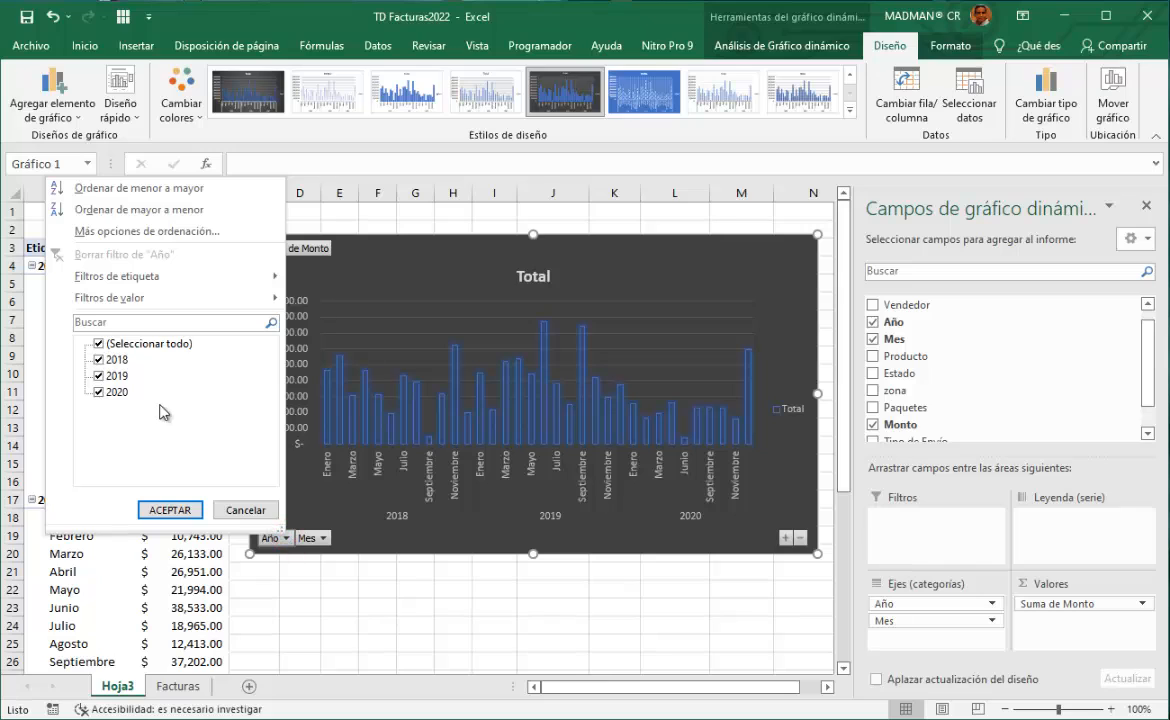
left_click(98, 343)
left_click(99, 375)
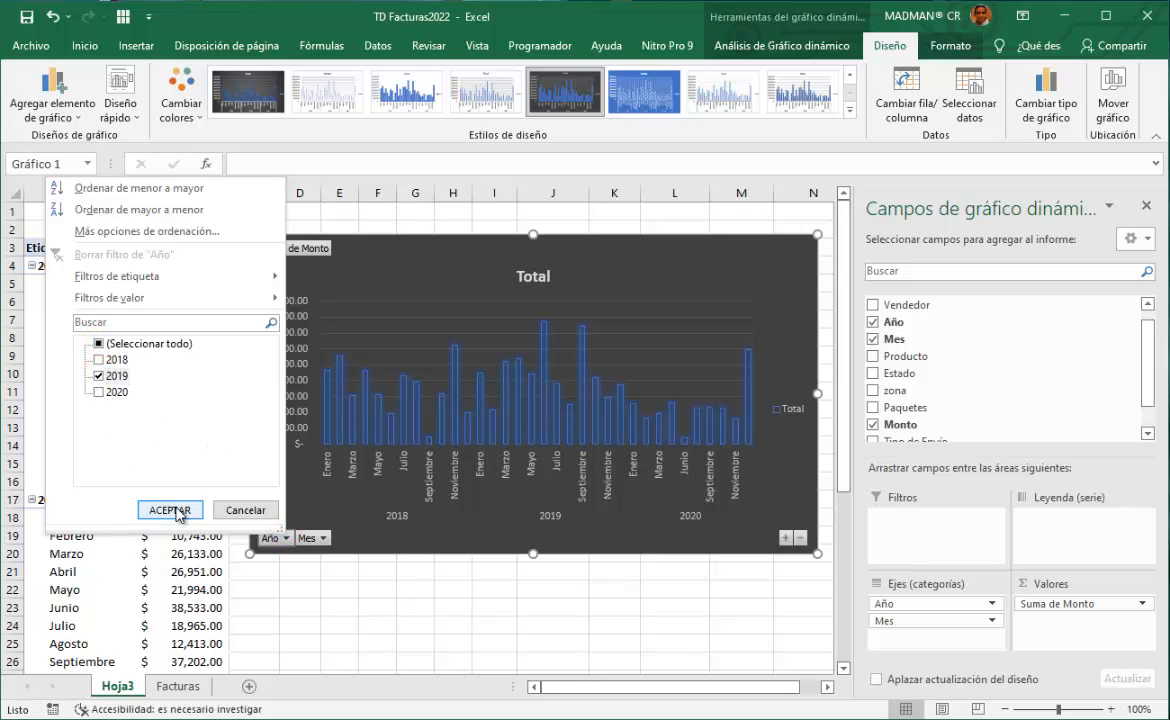
left_click(172, 510)
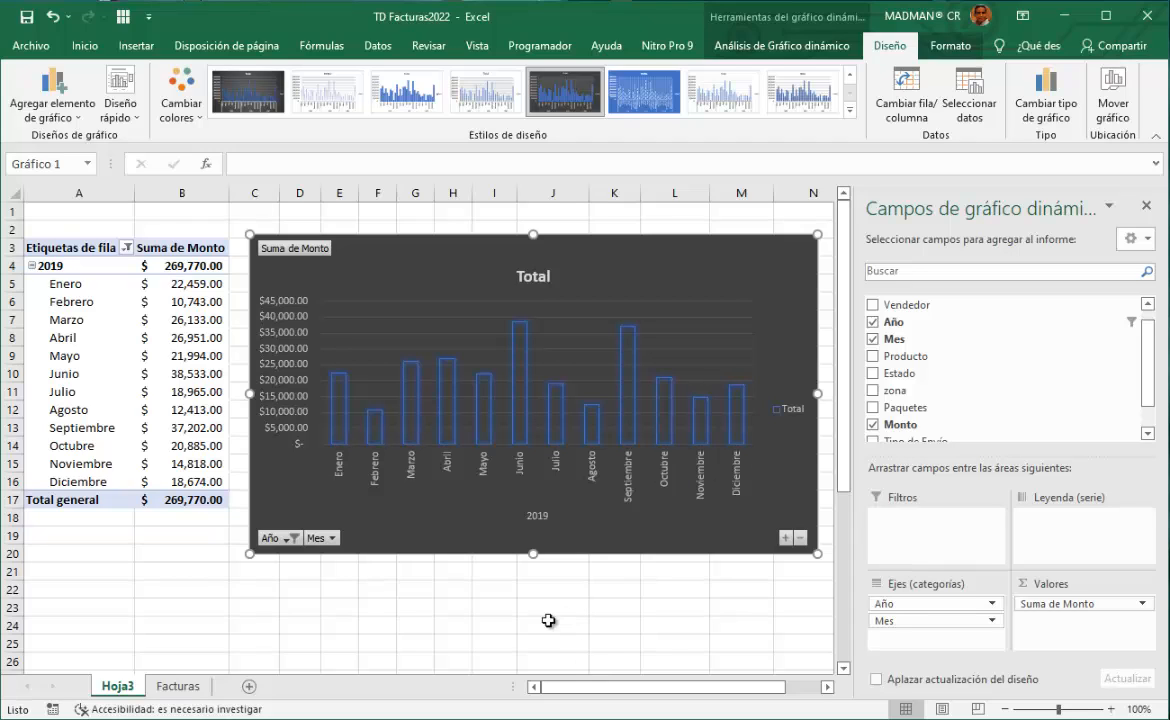
Filter the pivot chart's Mes field to Julio, Agosto, Septiembre, Octubre, Noviembre and Diciembre only
left_click(333, 537)
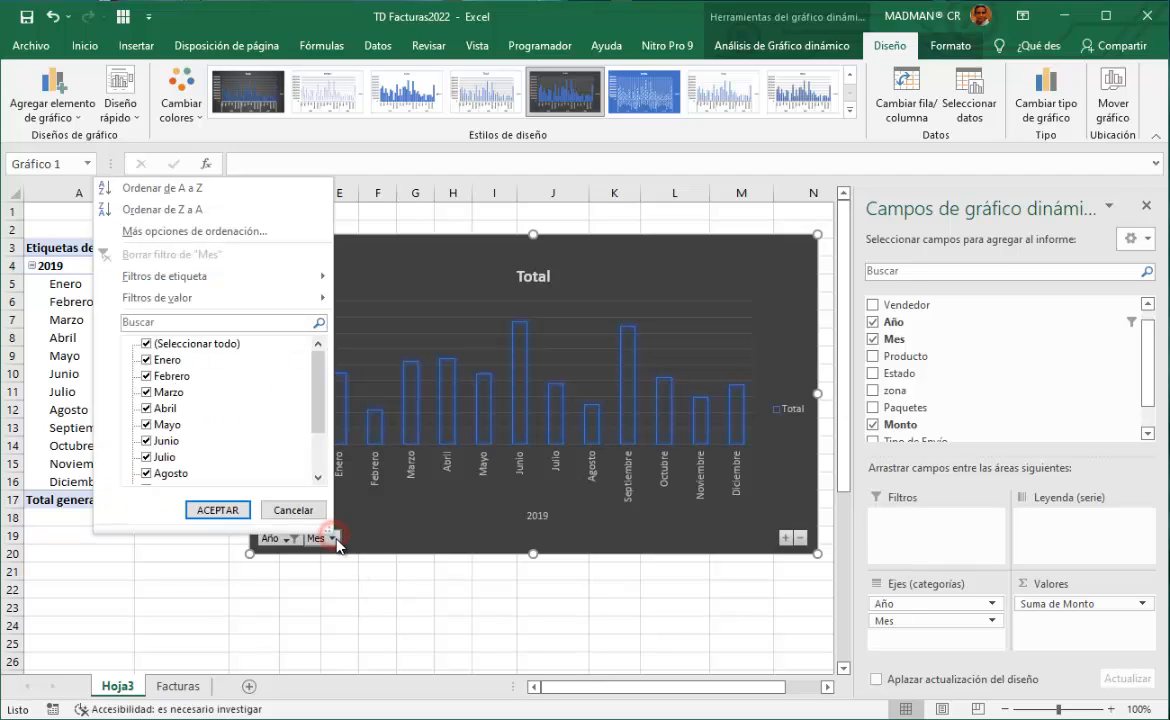
left_click(148, 346)
scroll(168, 432, "down", 2)
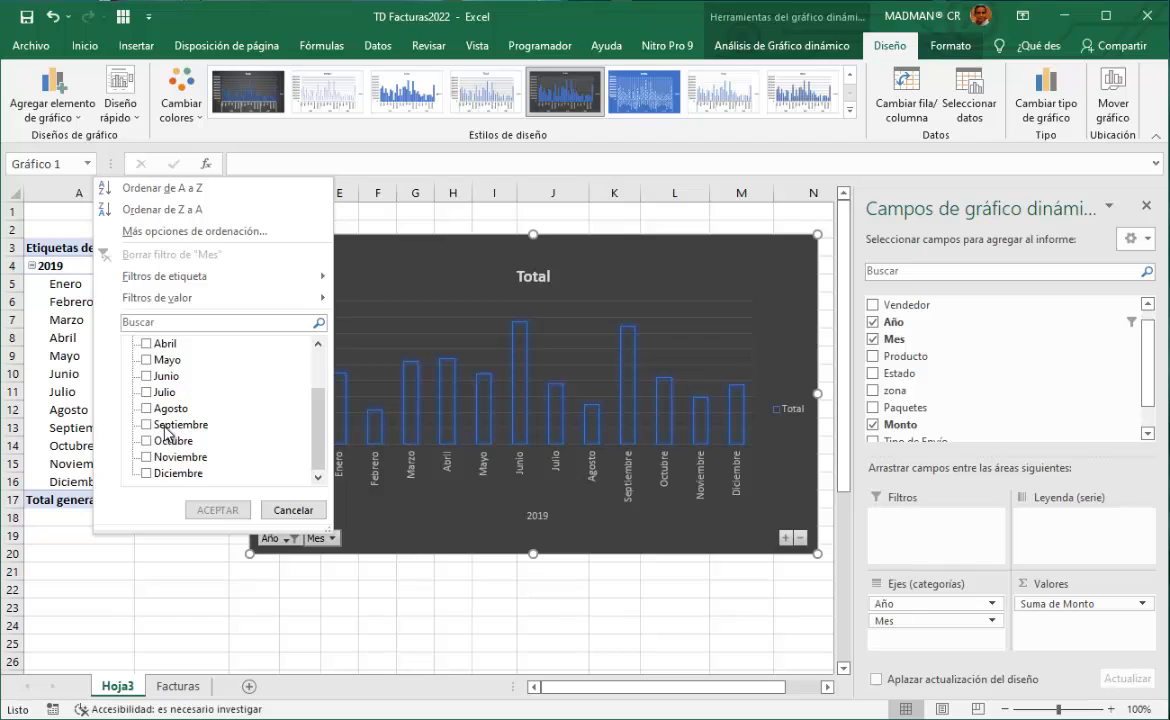
left_click(146, 392)
left_click(146, 408)
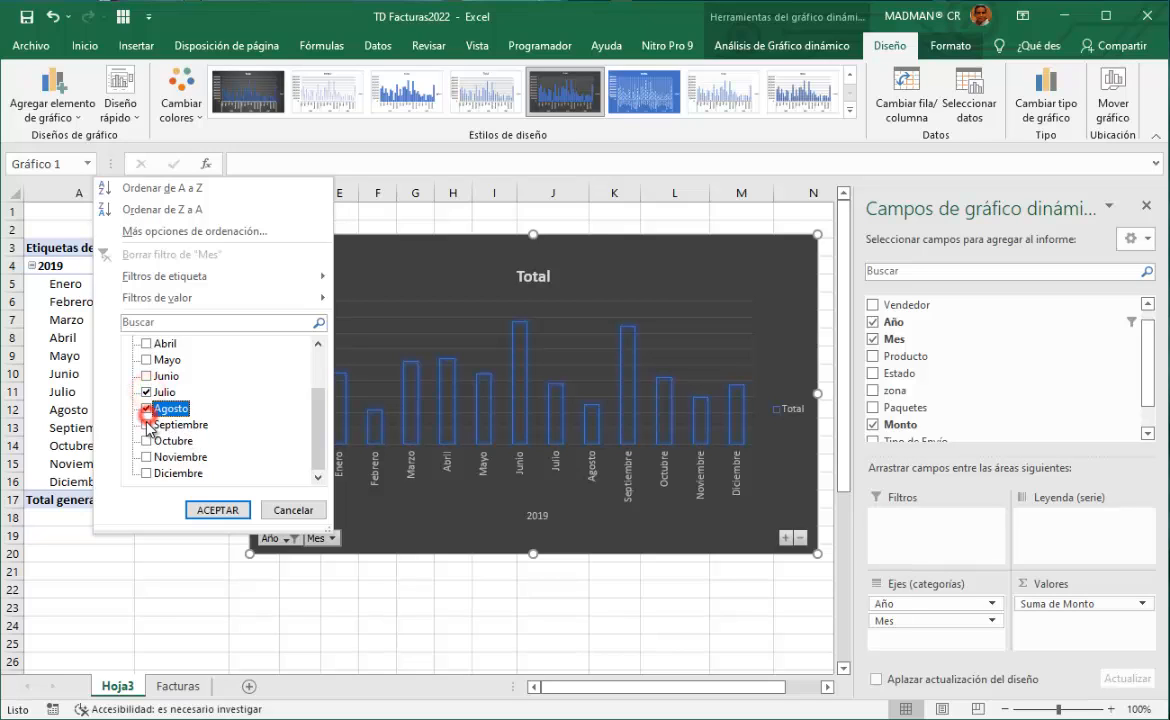
left_click(146, 424)
left_click(146, 440)
left_click(146, 457)
left_click(146, 473)
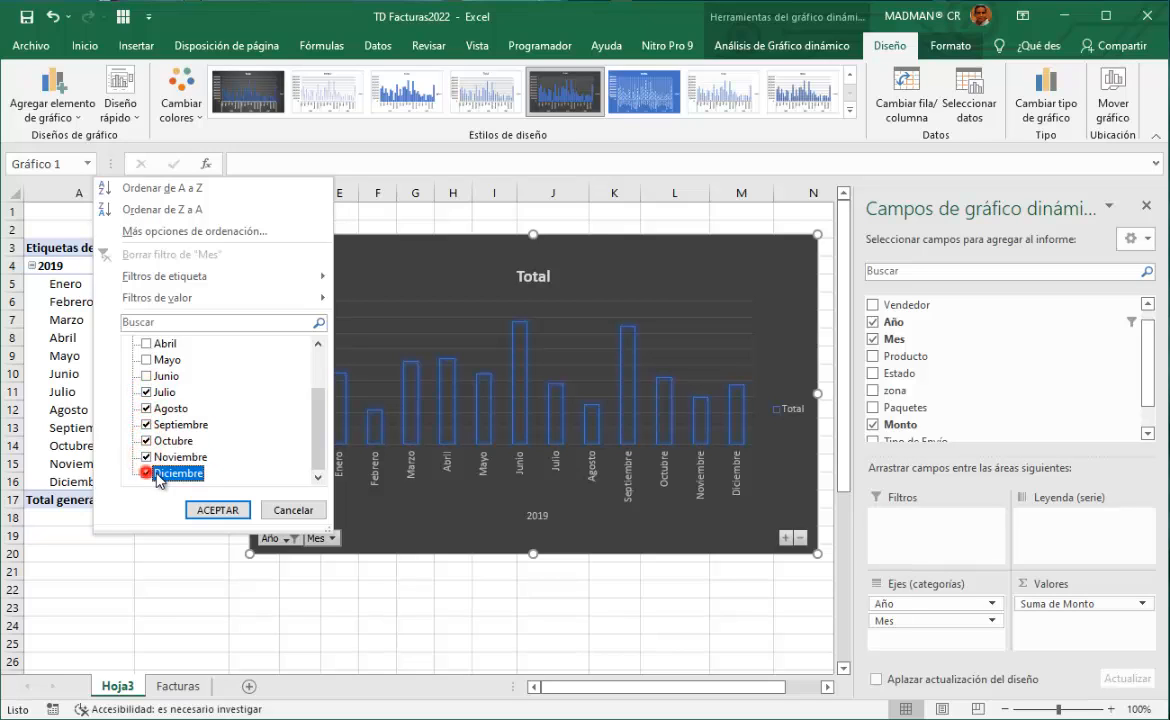
left_click(217, 510)
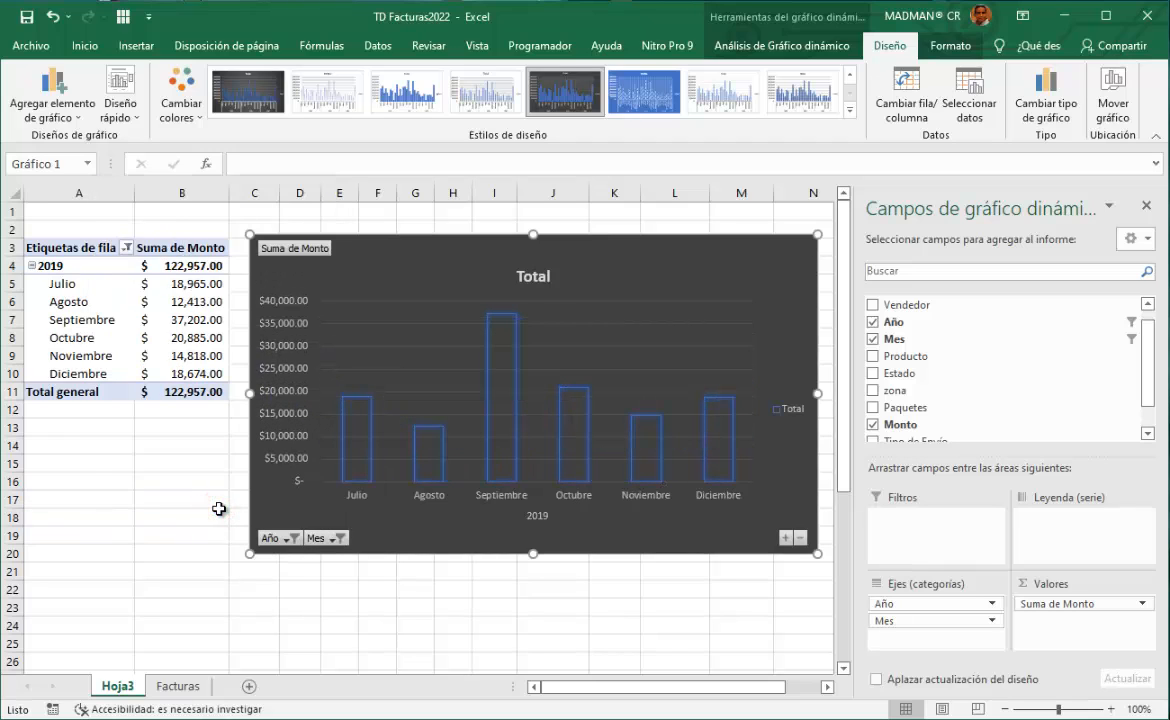